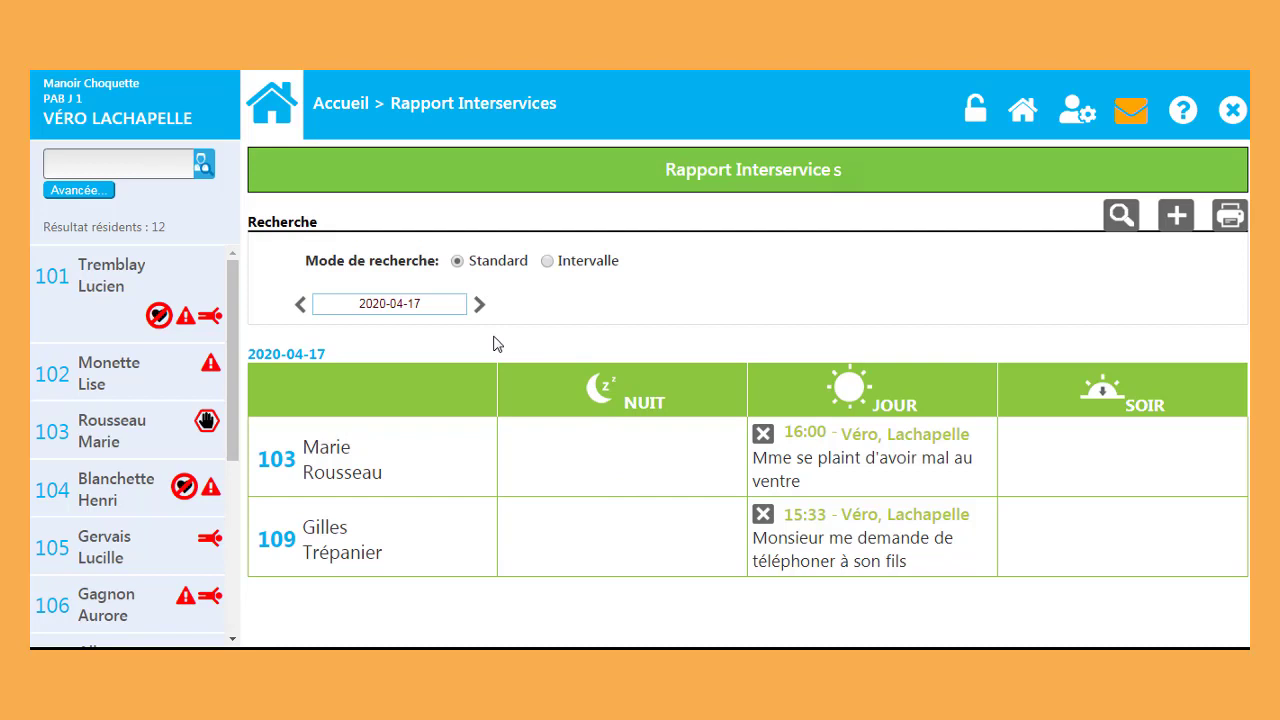
# Step: Step the interservice report dates back and forward until it shows 2020-05-14 and resident 105's cardiology note
pyautogui.click(300, 308)
pyautogui.click(300, 306)
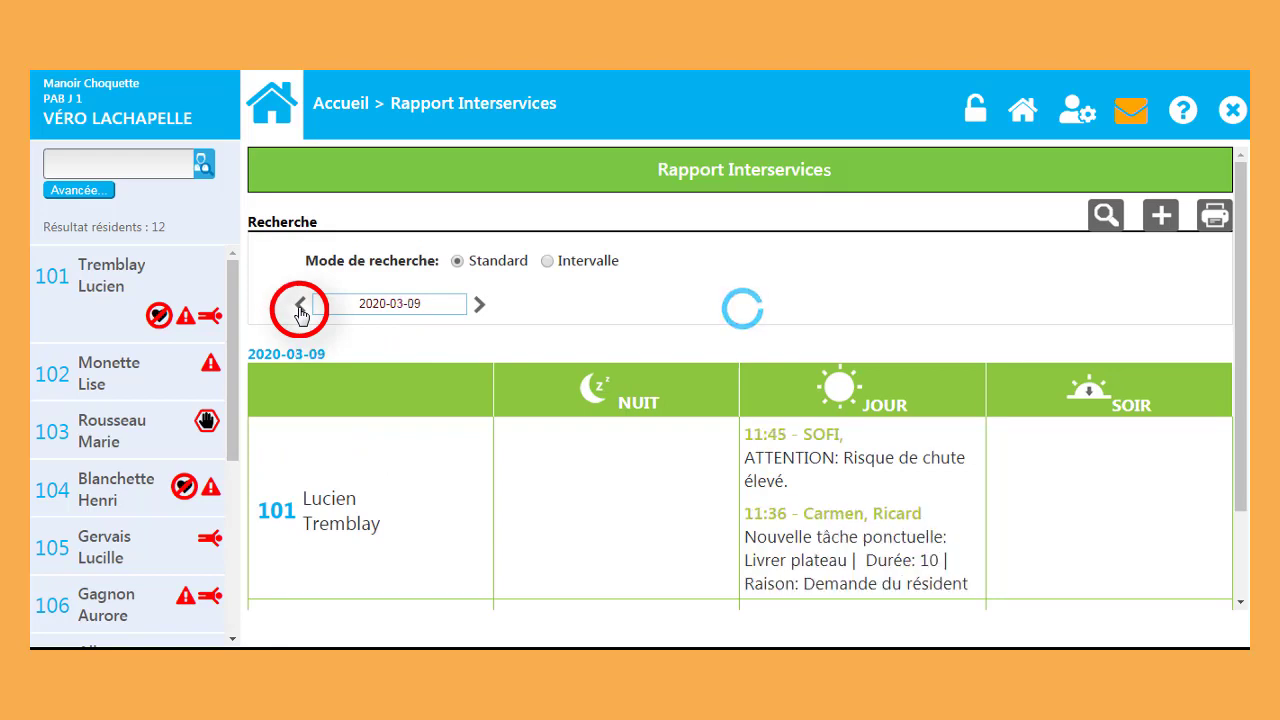
pyautogui.scroll(-1, 978, 470)
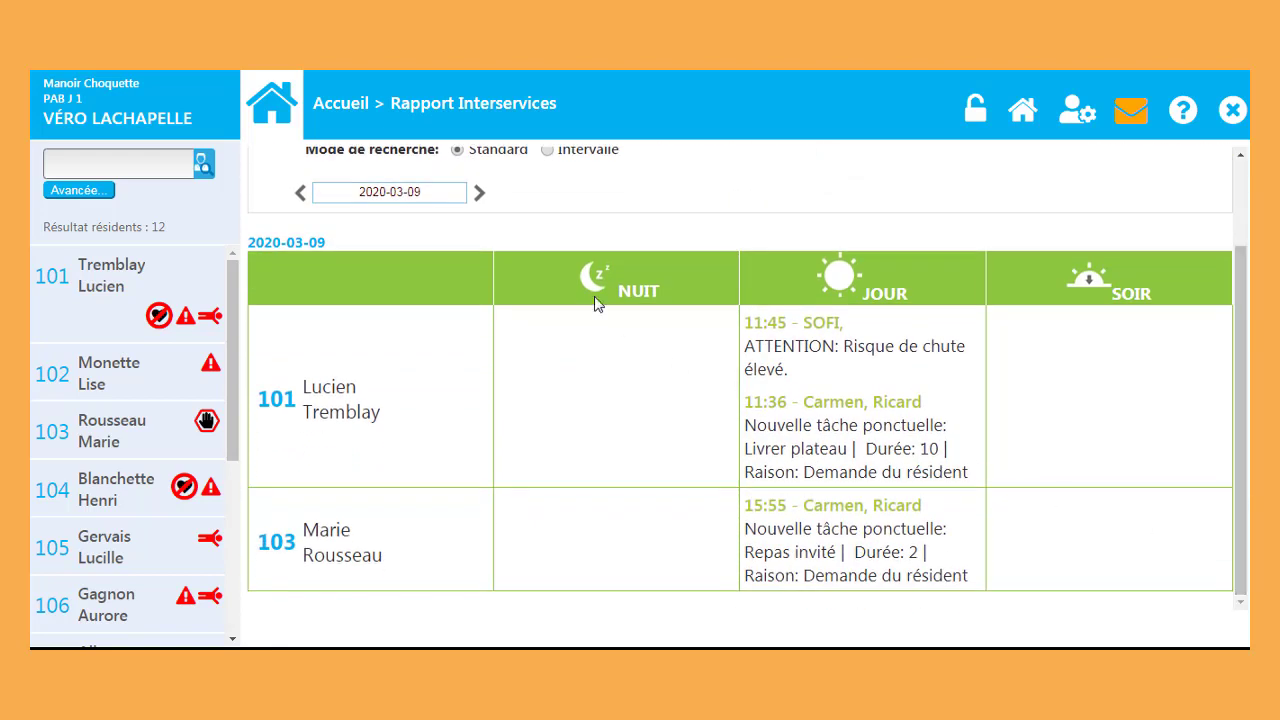
pyautogui.click(480, 193)
pyautogui.click(480, 193)
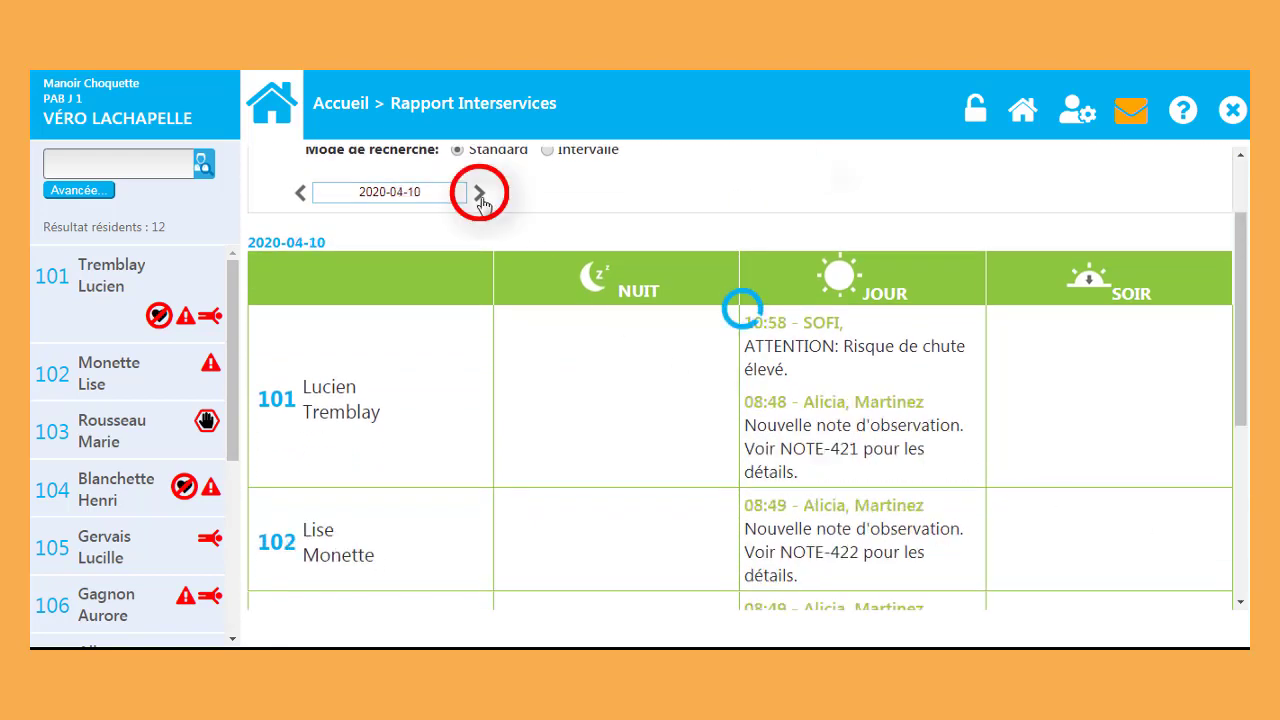
pyautogui.click(486, 305)
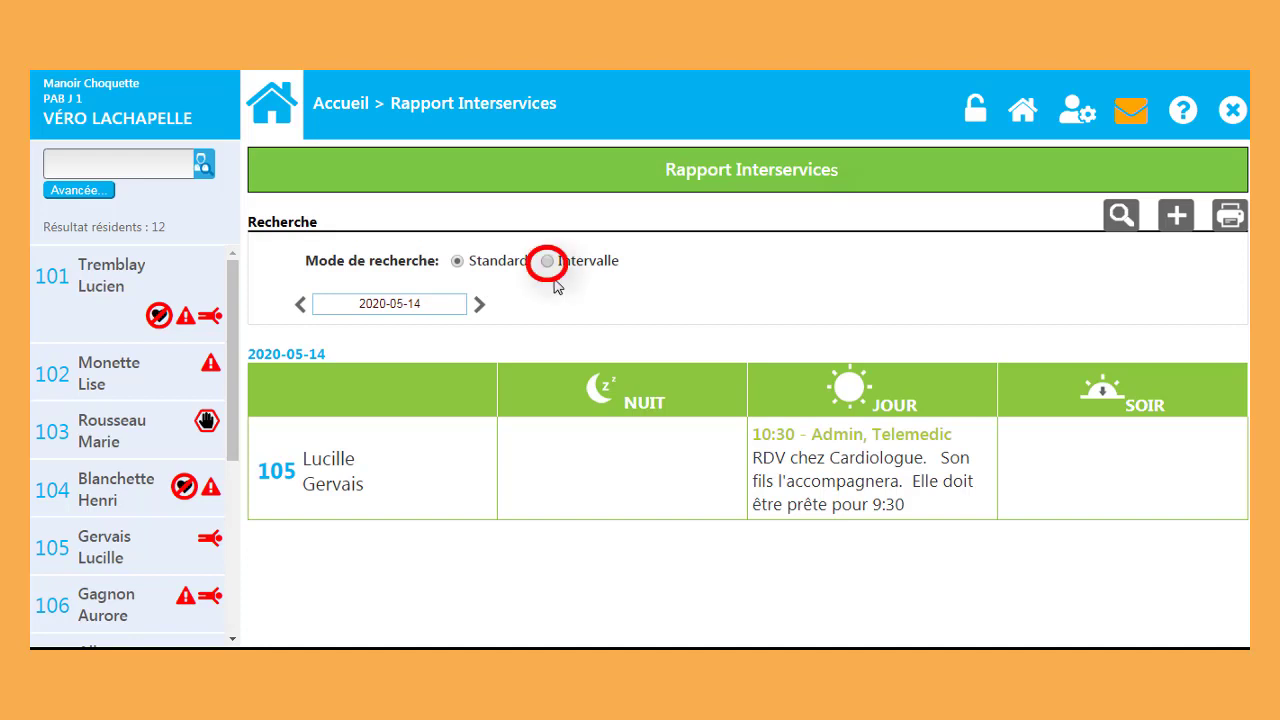
# Step: Search the report over the range 2020-03-01 to 2020-04-17, landing on 2020-04-18 with resident 305's note
pyautogui.click(547, 261)
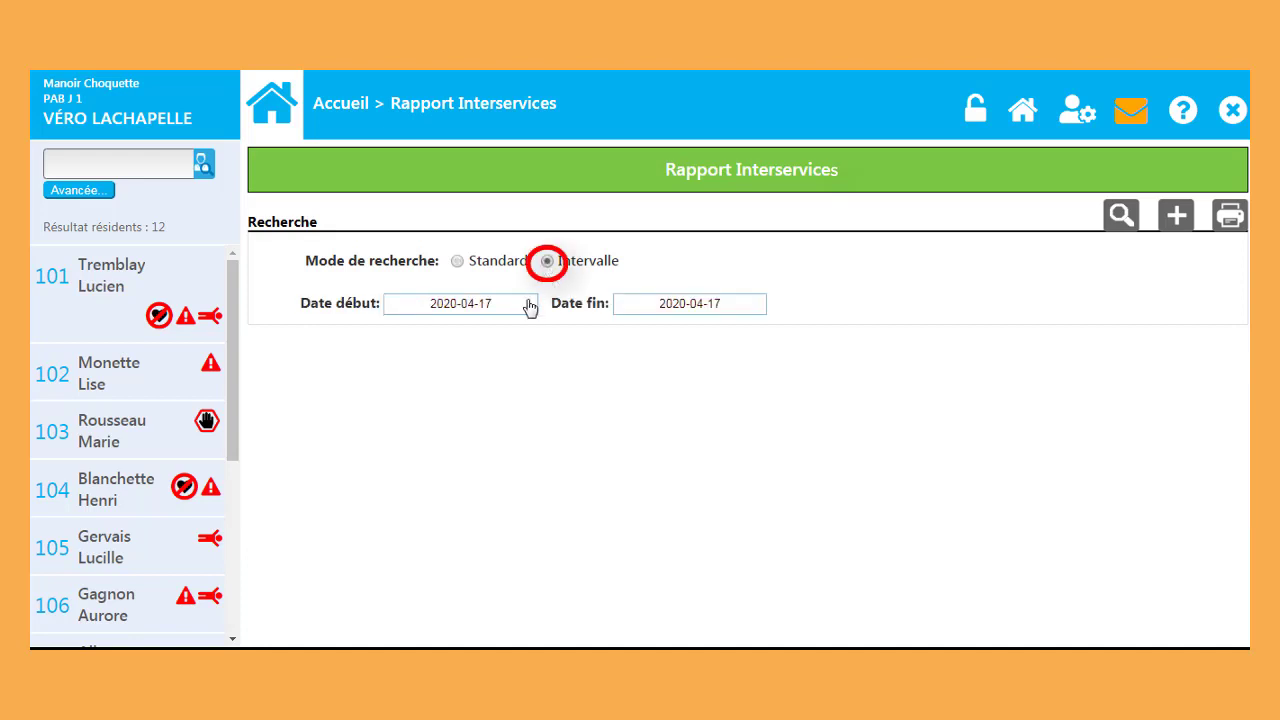
pyautogui.click(525, 304)
pyautogui.click(512, 343)
pyautogui.click(491, 399)
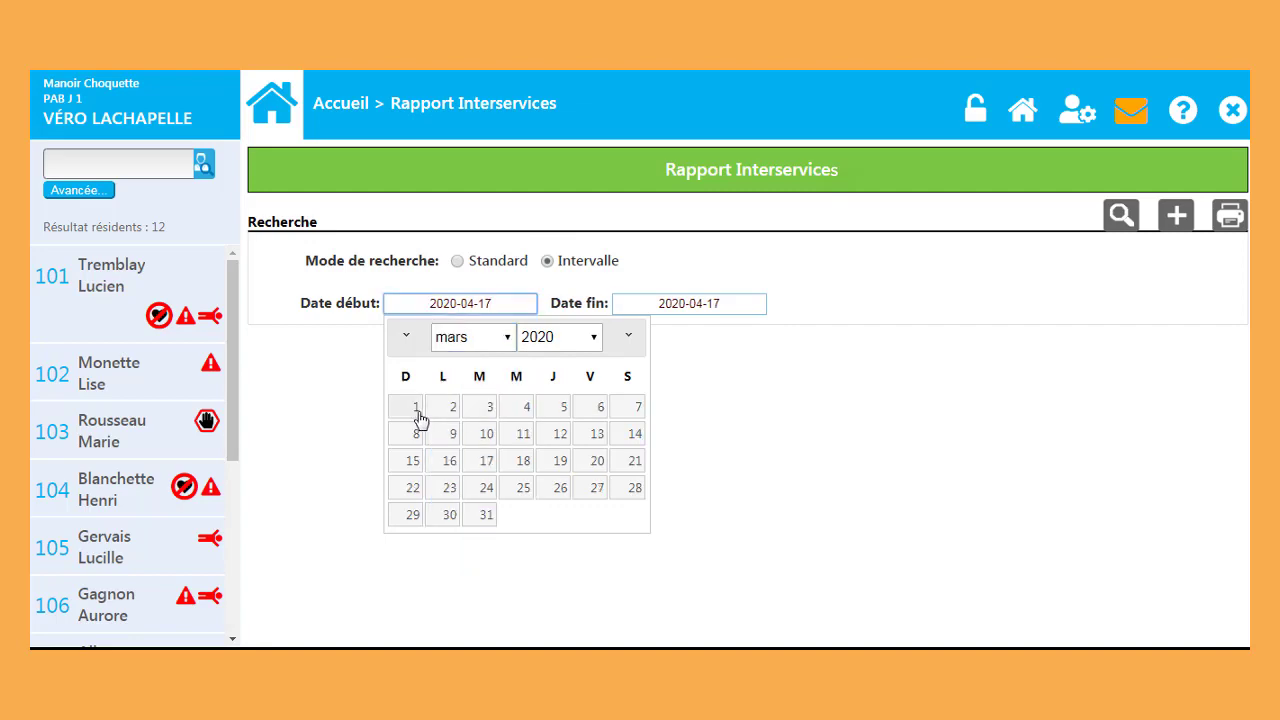
pyautogui.click(412, 408)
pyautogui.click(719, 309)
pyautogui.click(822, 460)
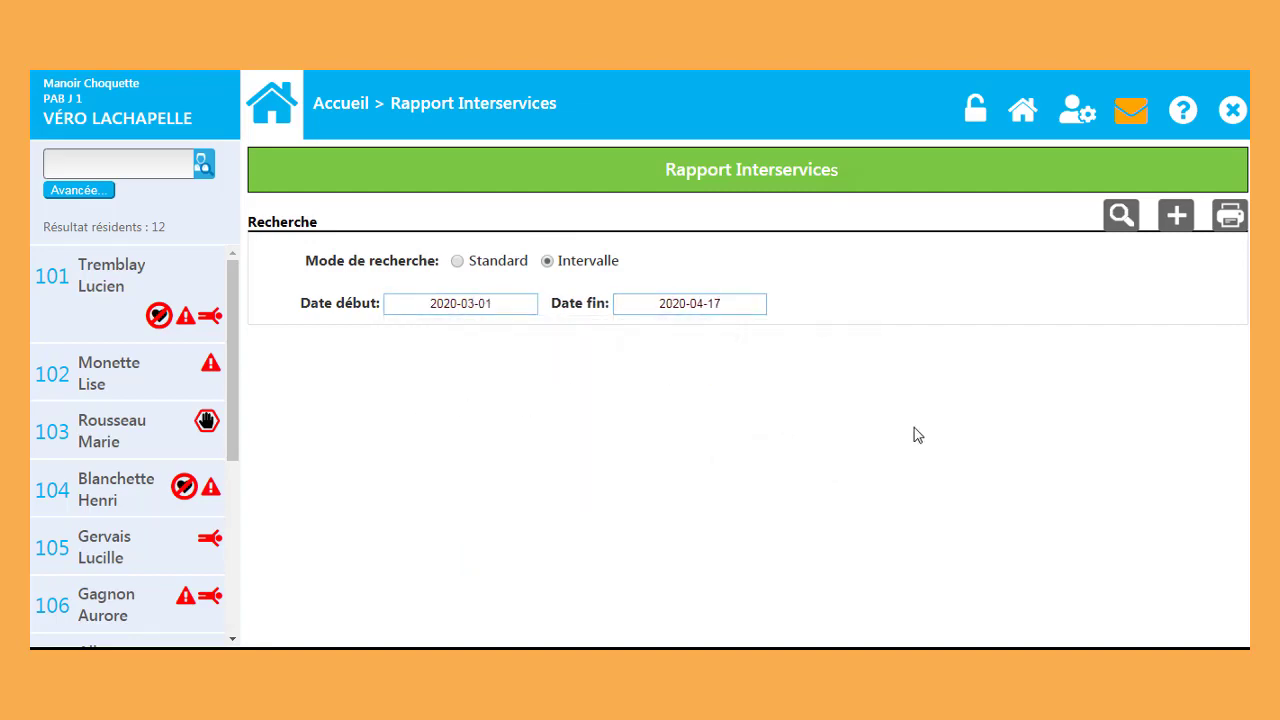
pyautogui.click(1118, 218)
pyautogui.moveTo(1241, 227); pyautogui.dragTo(1245, 592)
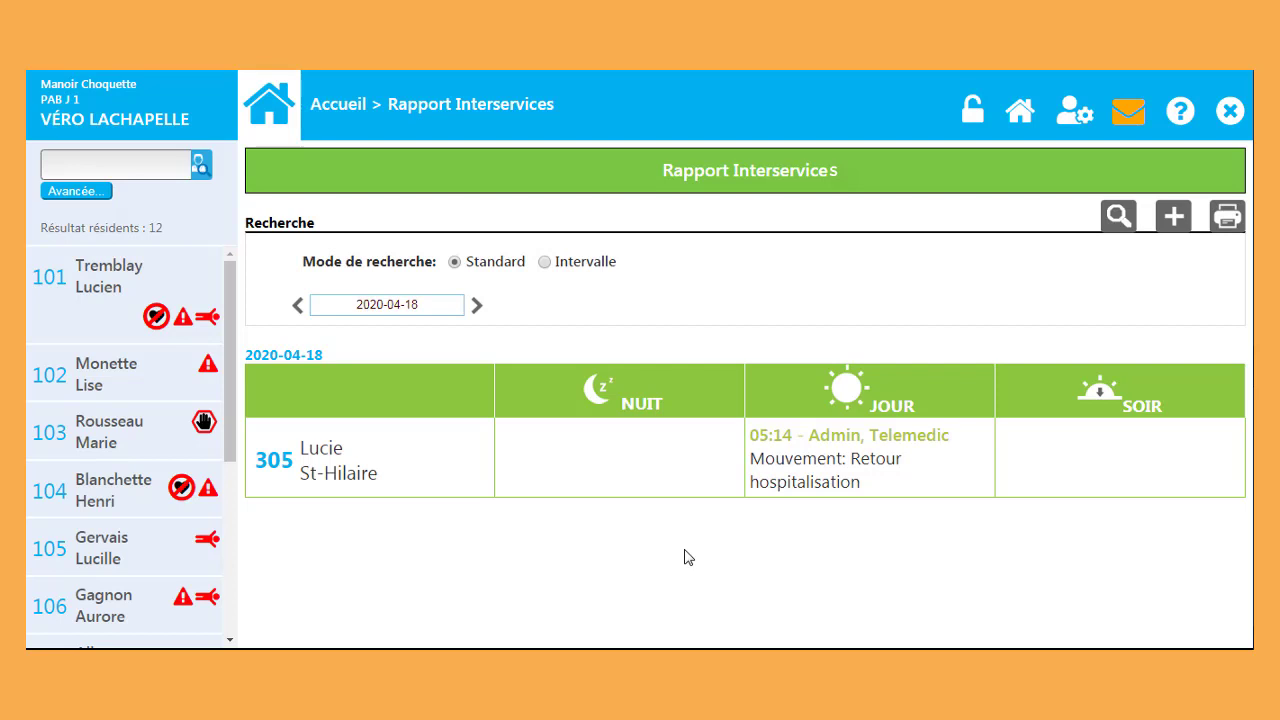
# Step: Add a general day note: 'Lumière brûlée dans corridor ouest'
pyautogui.click(1173, 220)
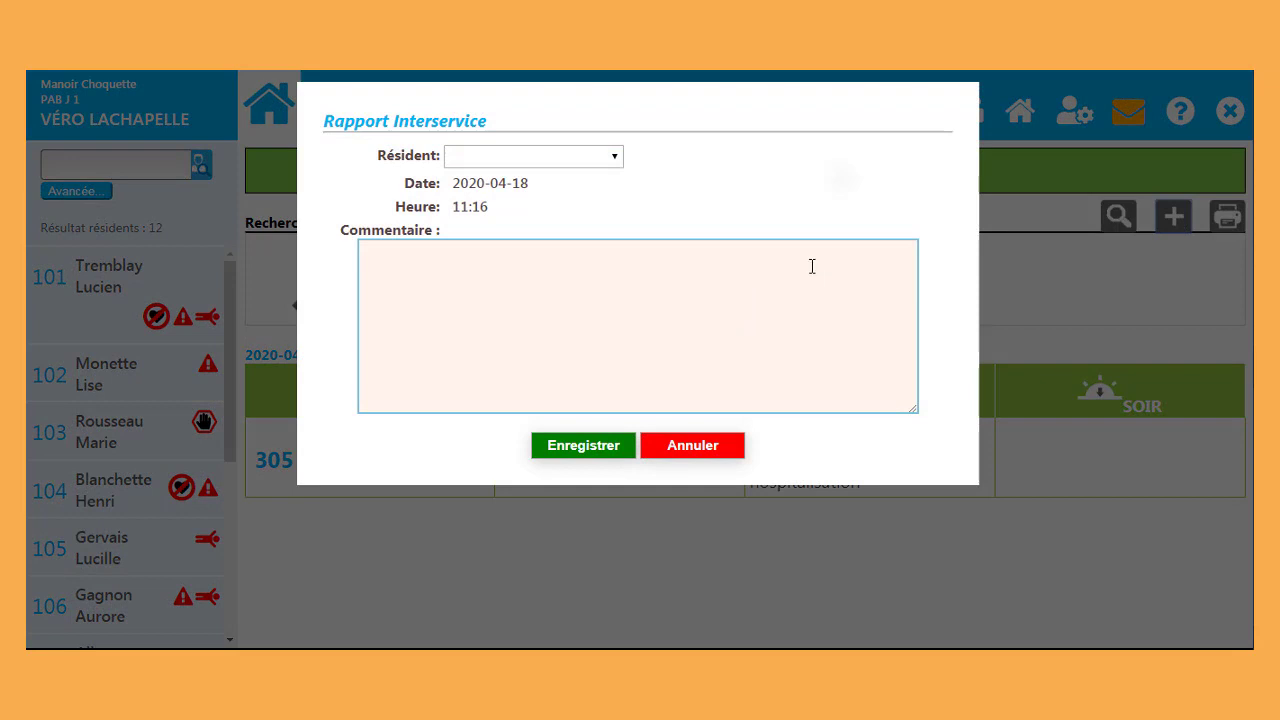
pyautogui.click(378, 259)
pyautogui.write('Lum')
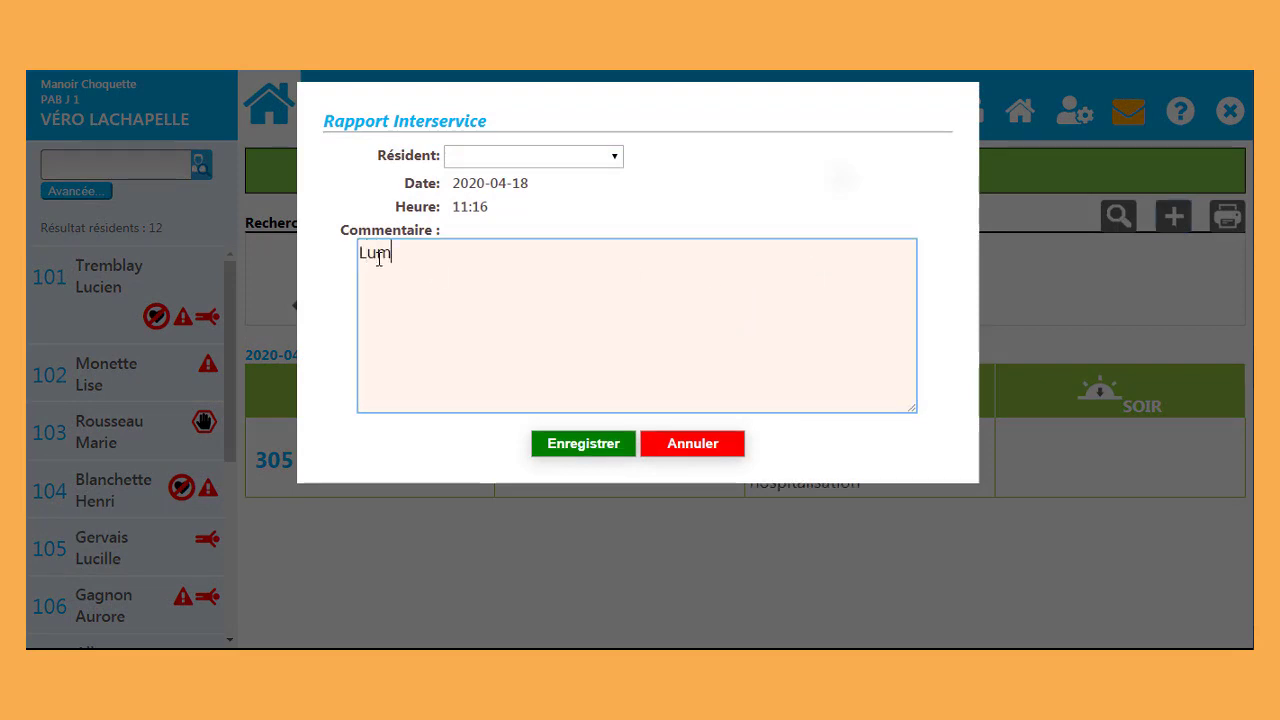
pyautogui.write('ière brûlée dans corri')
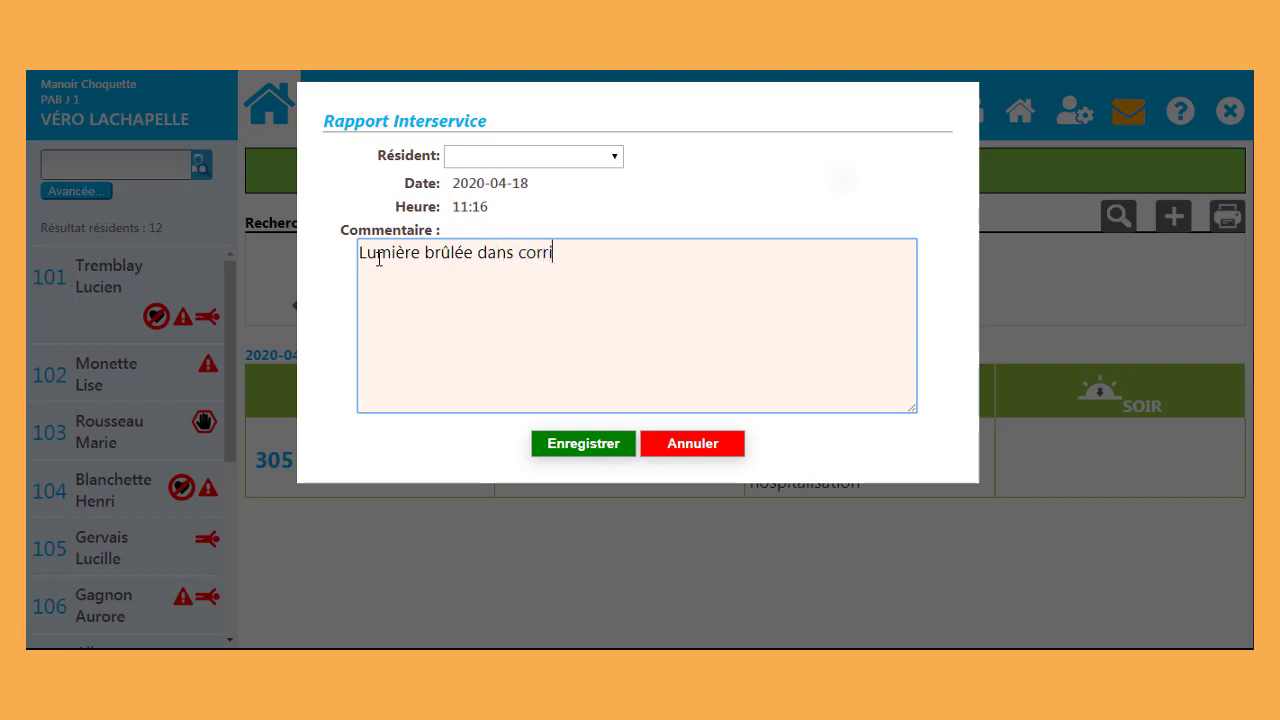
pyautogui.write('dor ouest')
pyautogui.click(544, 450)
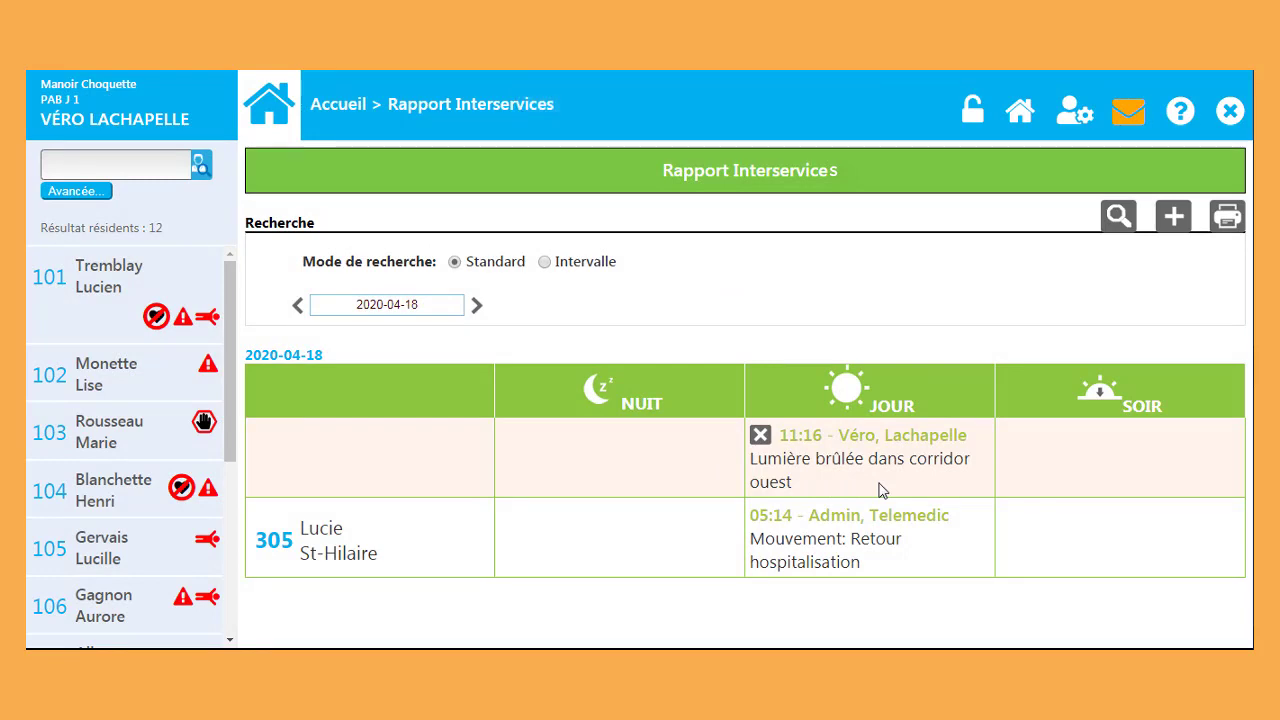
# Step: Add a note for resident 102: 'Madame ne veut pas porter sa prothèse dentaire aujourd'hui'
pyautogui.click(1174, 218)
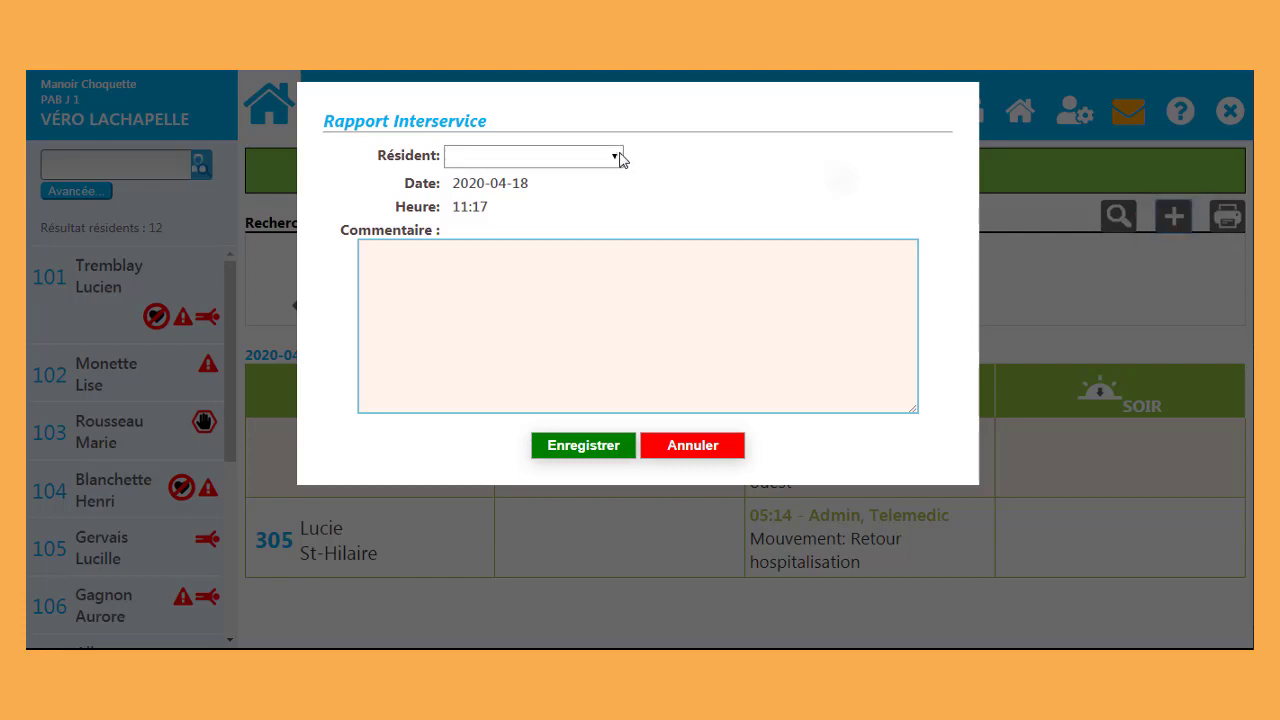
pyautogui.click(617, 157)
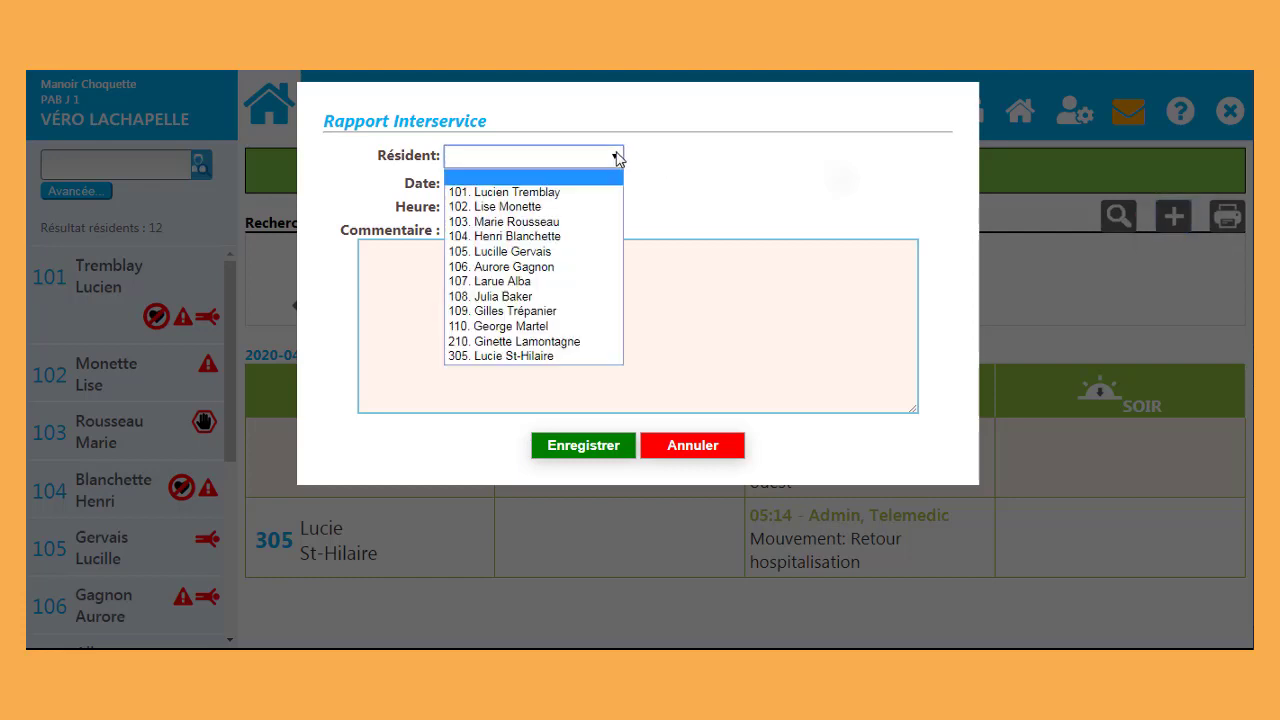
pyautogui.click(568, 206)
pyautogui.click(548, 263)
pyautogui.write('Ma')
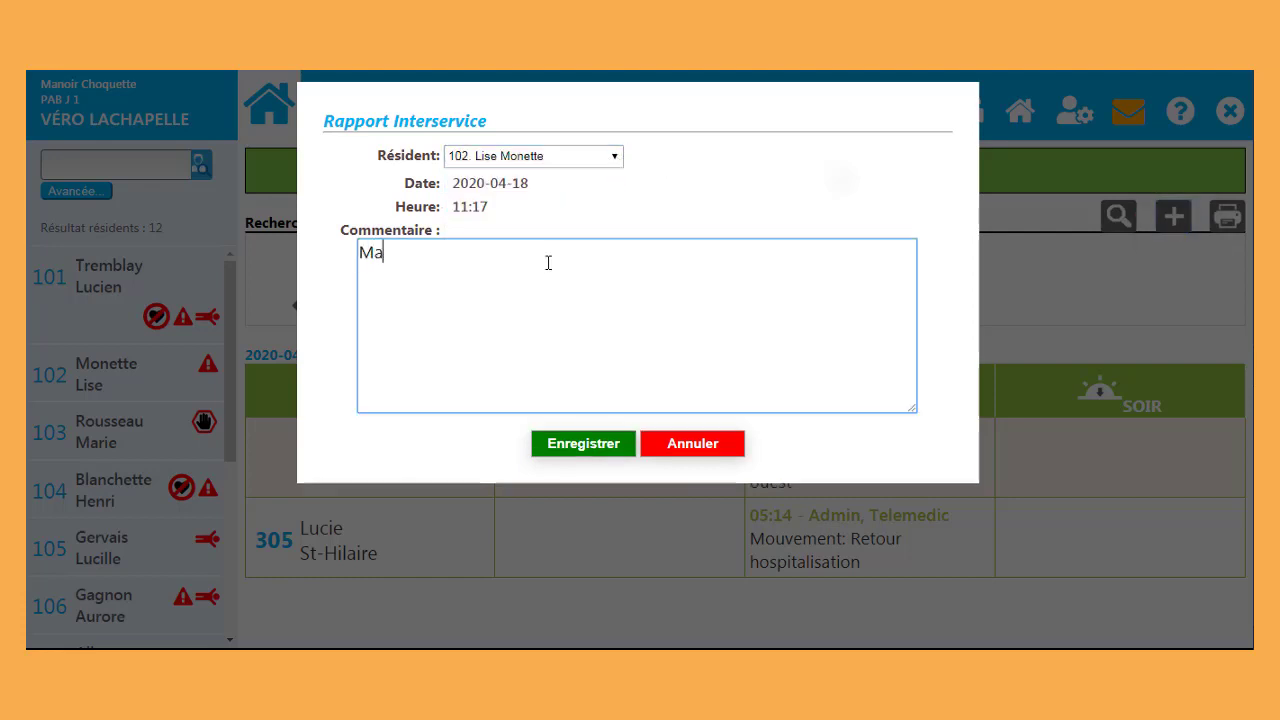
pyautogui.write('dame ne veut pas porter sa prothèse dent')
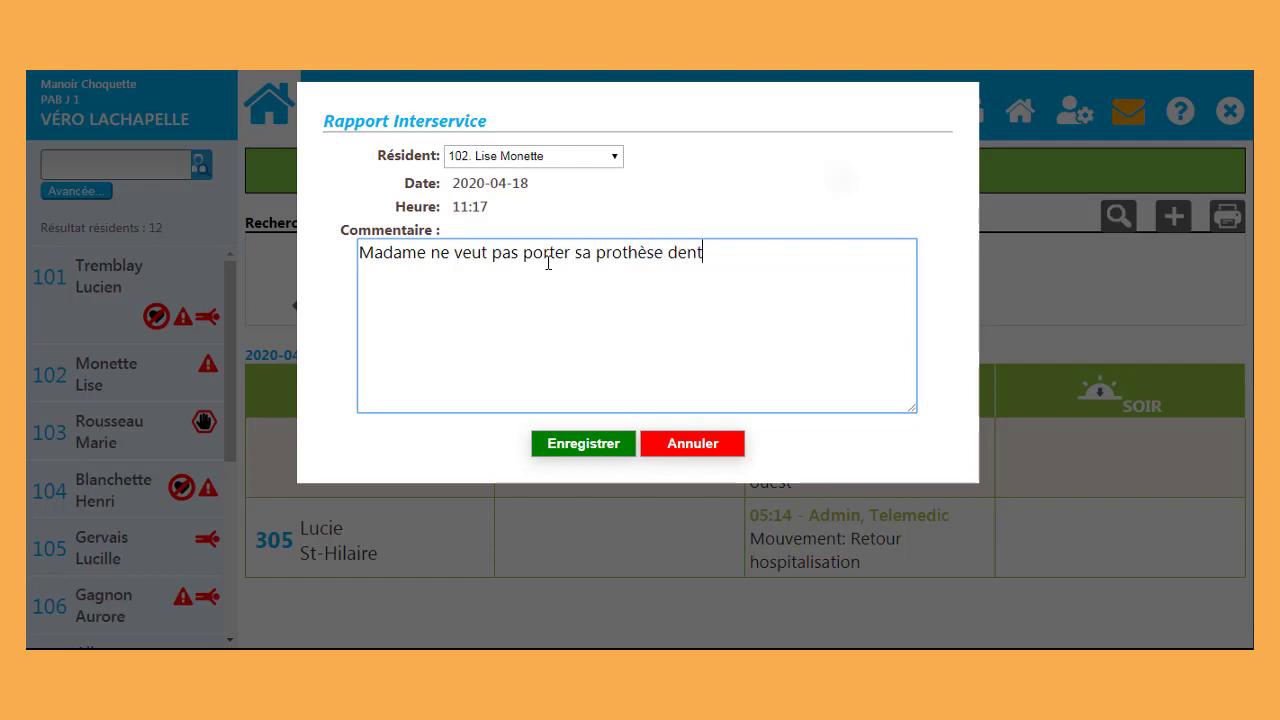
pyautogui.write("aire aujourd'hui")
pyautogui.click(583, 443)
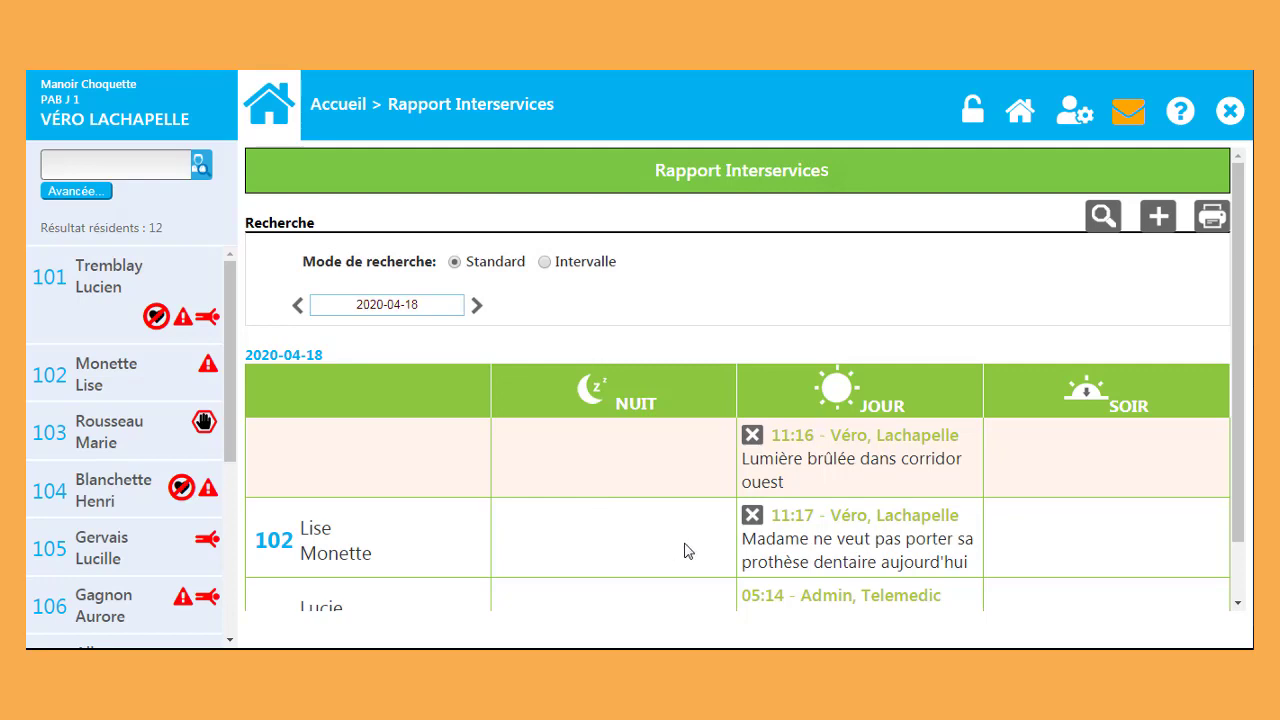
# Step: Invalidate resident 102's 11:17 note with reason 'Erreur sur résident' and check the recorded reason
pyautogui.click(749, 512)
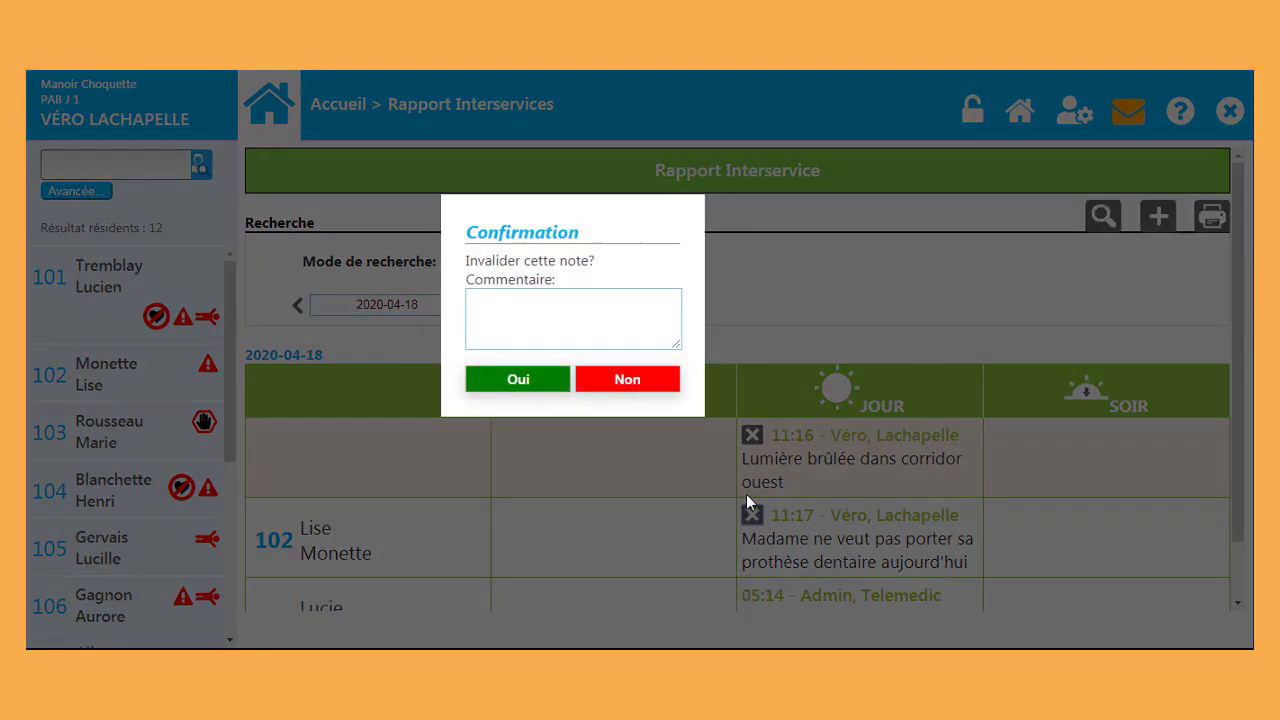
pyautogui.click(567, 305)
pyautogui.write('Erreur sur rési')
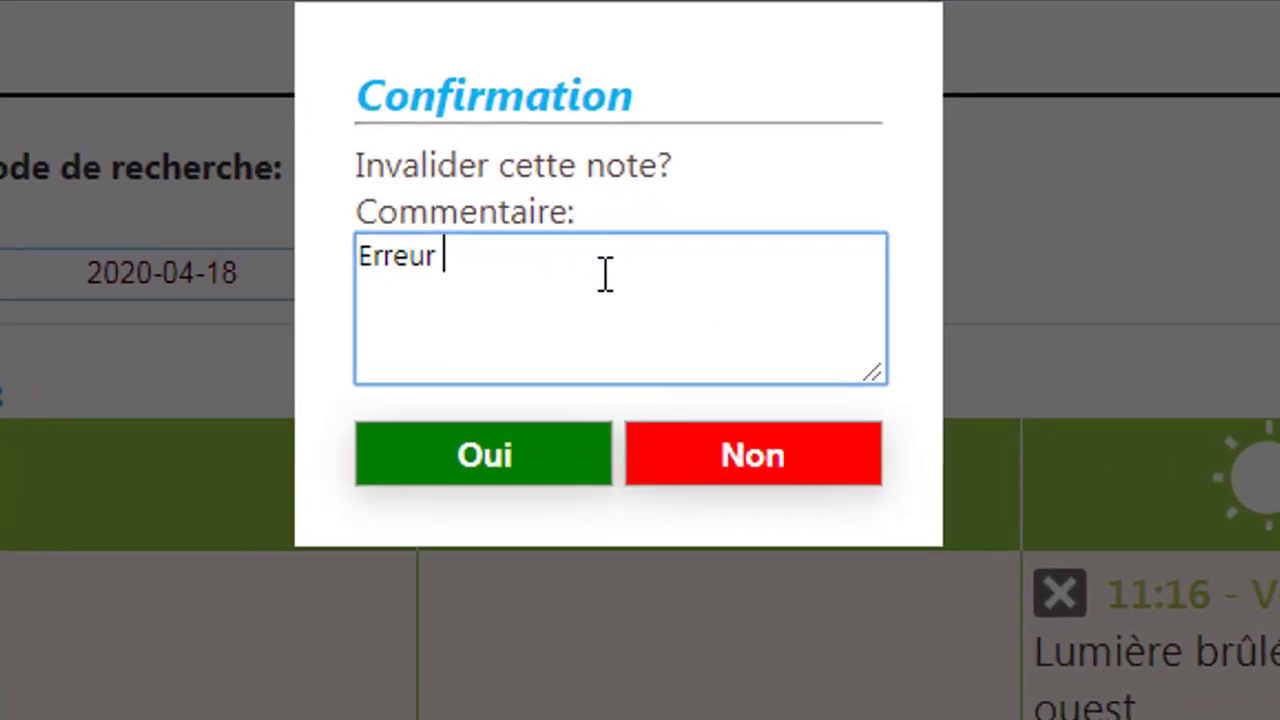
pyautogui.write('dent')
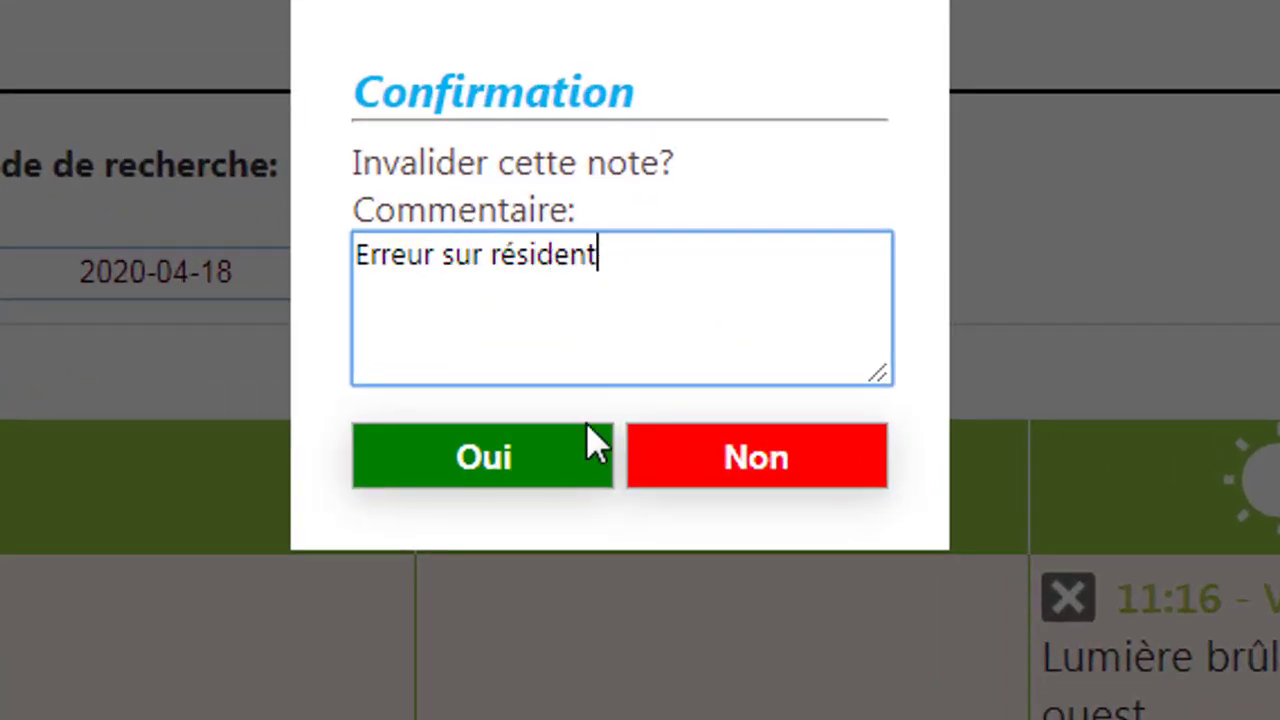
pyautogui.click(569, 463)
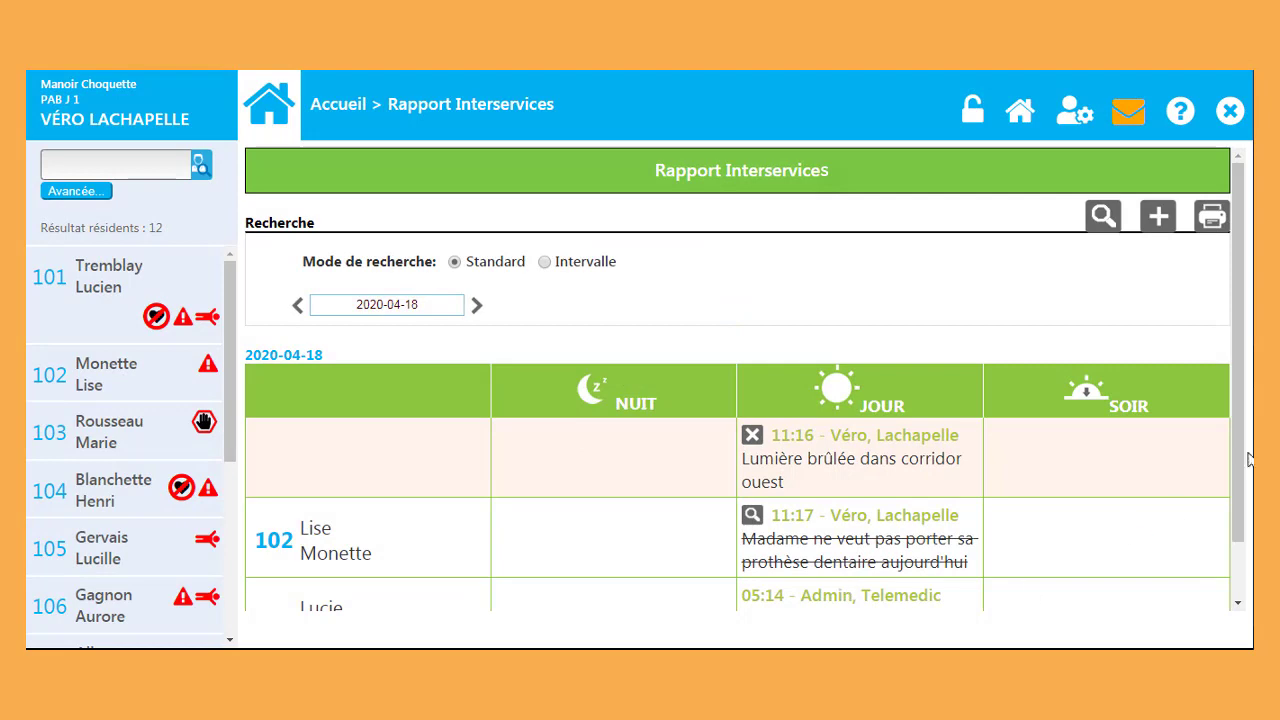
pyautogui.moveTo(1249, 452); pyautogui.dragTo(1248, 540)
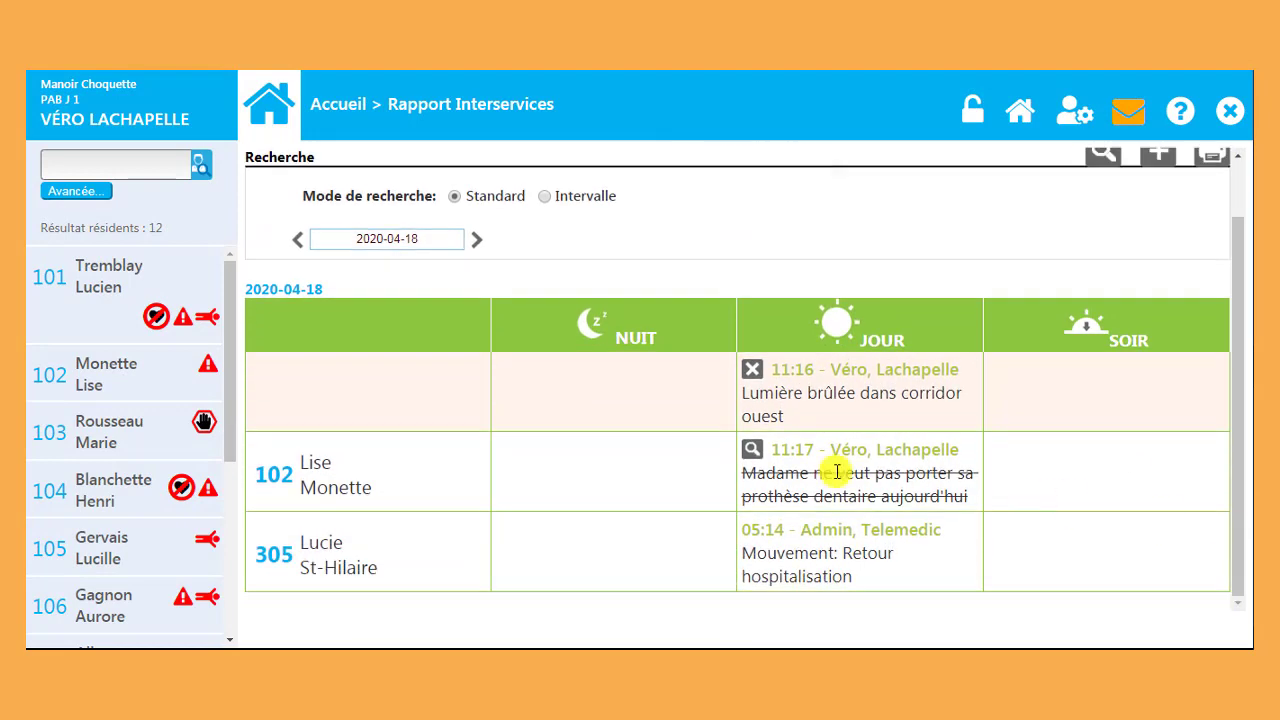
pyautogui.click(751, 450)
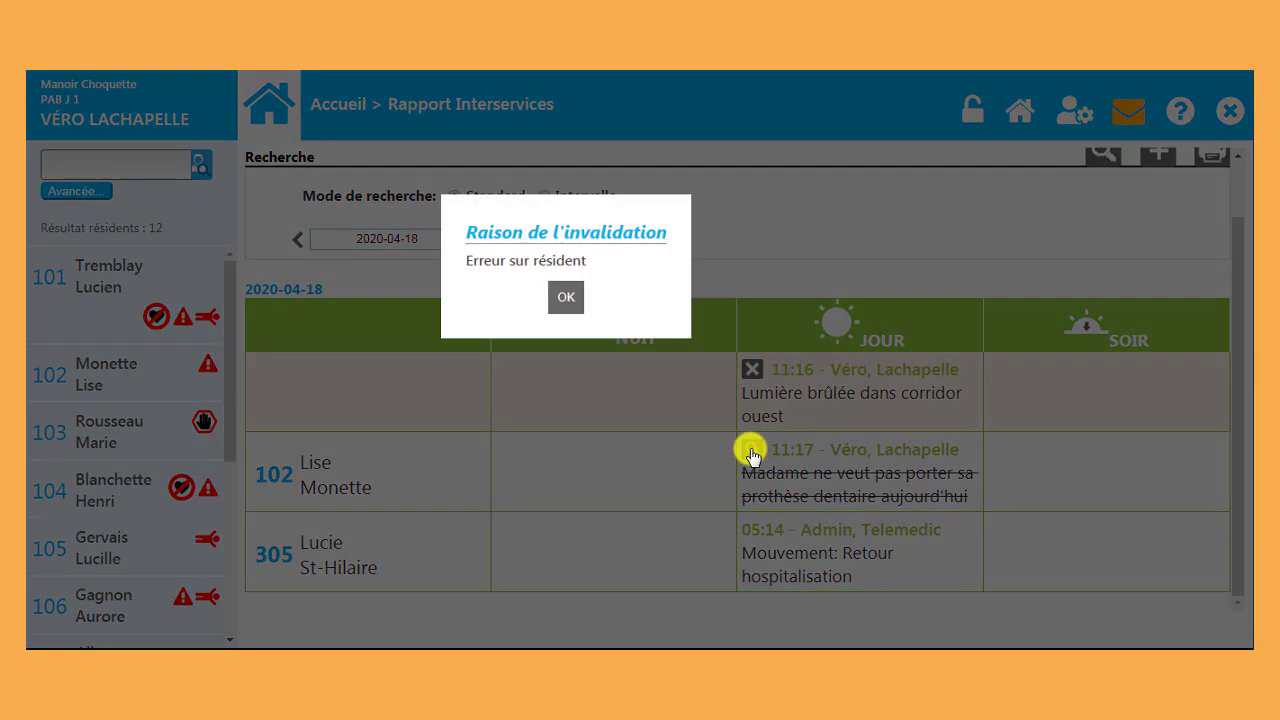
pyautogui.click(568, 302)
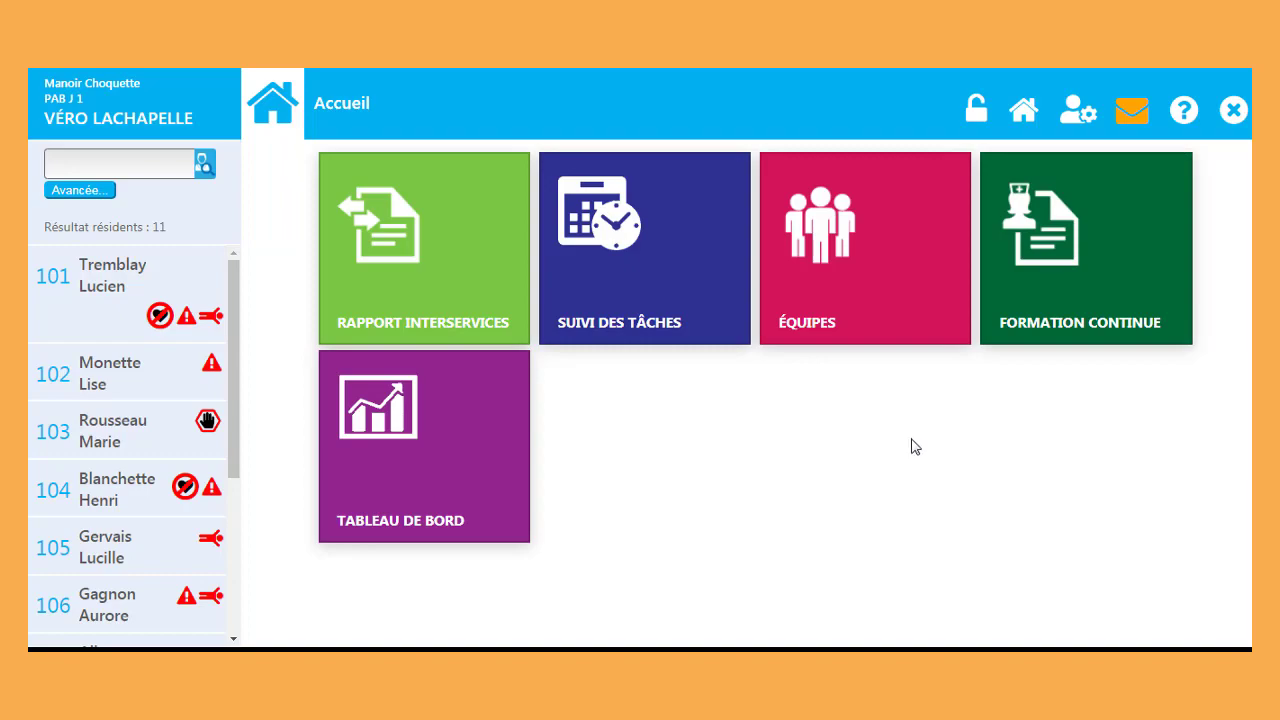
# Step: Go through Suivi des tâches to the Routine de travail list of 59 tasks for 2020-04-20
pyautogui.click(725, 329)
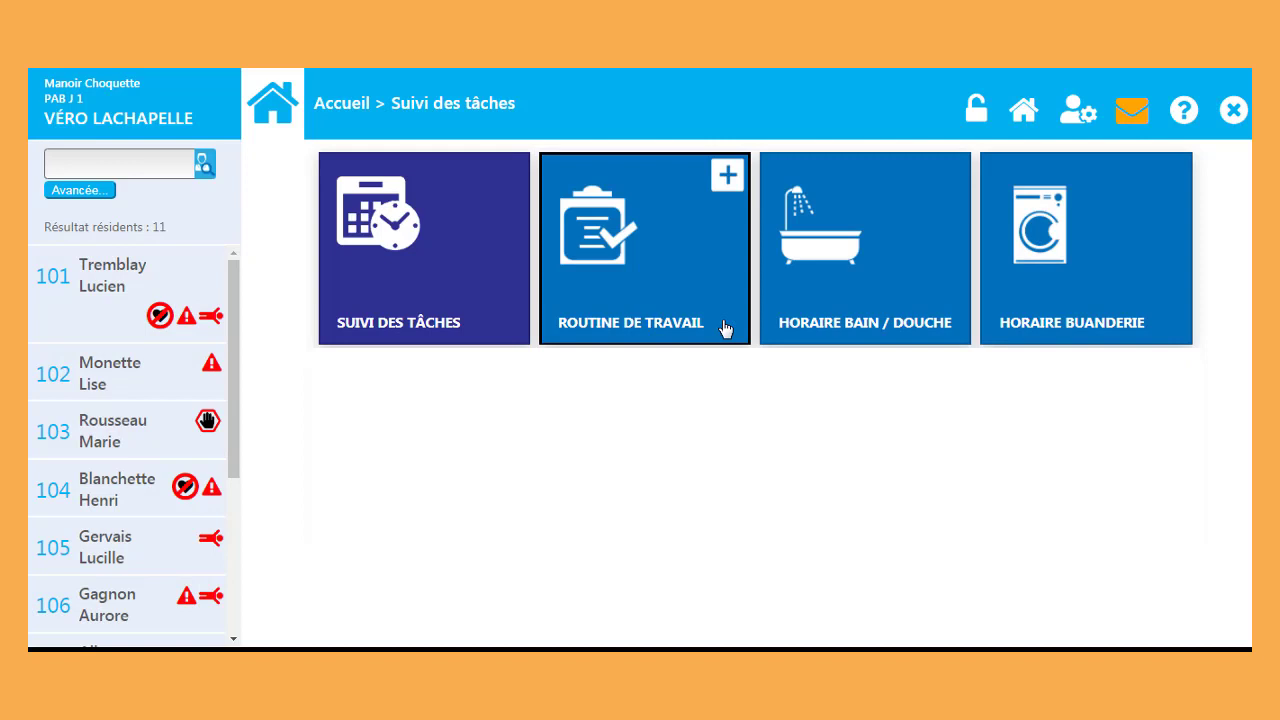
pyautogui.click(725, 329)
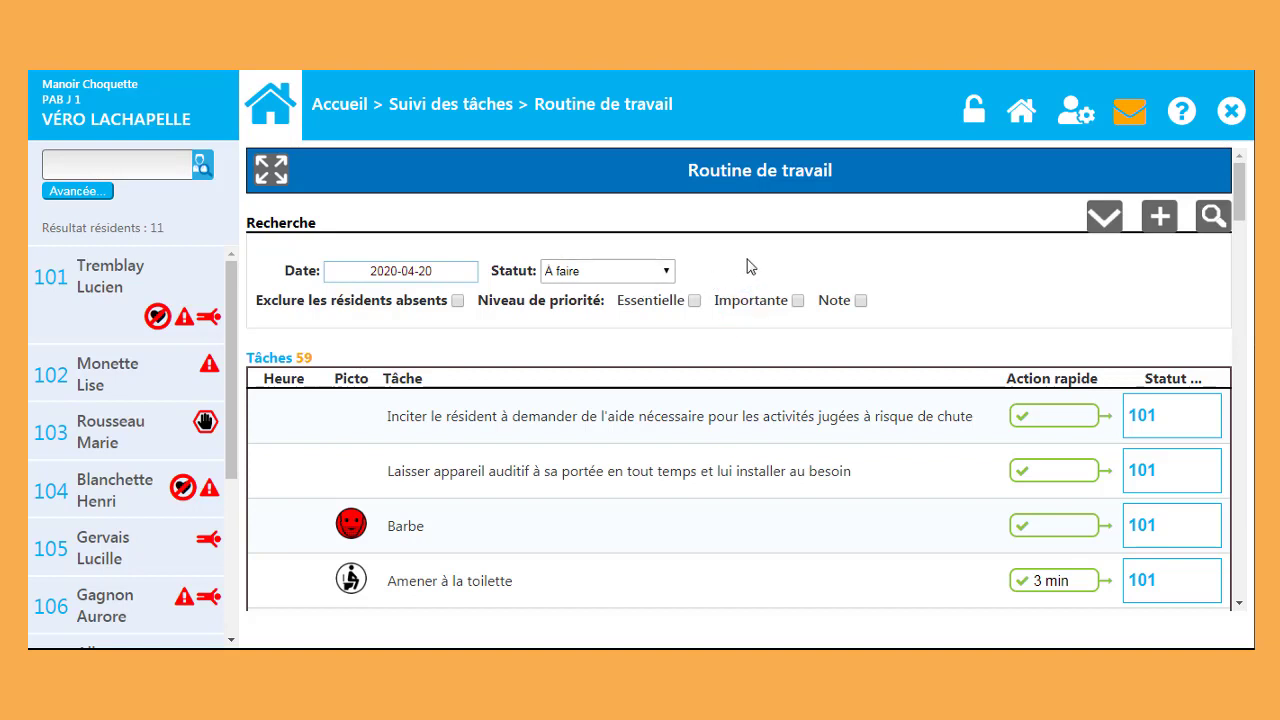
# Step: Toggle the task list's full-screen view and the Recherche filters, leaving the 48-task list filling the page
pyautogui.click(271, 170)
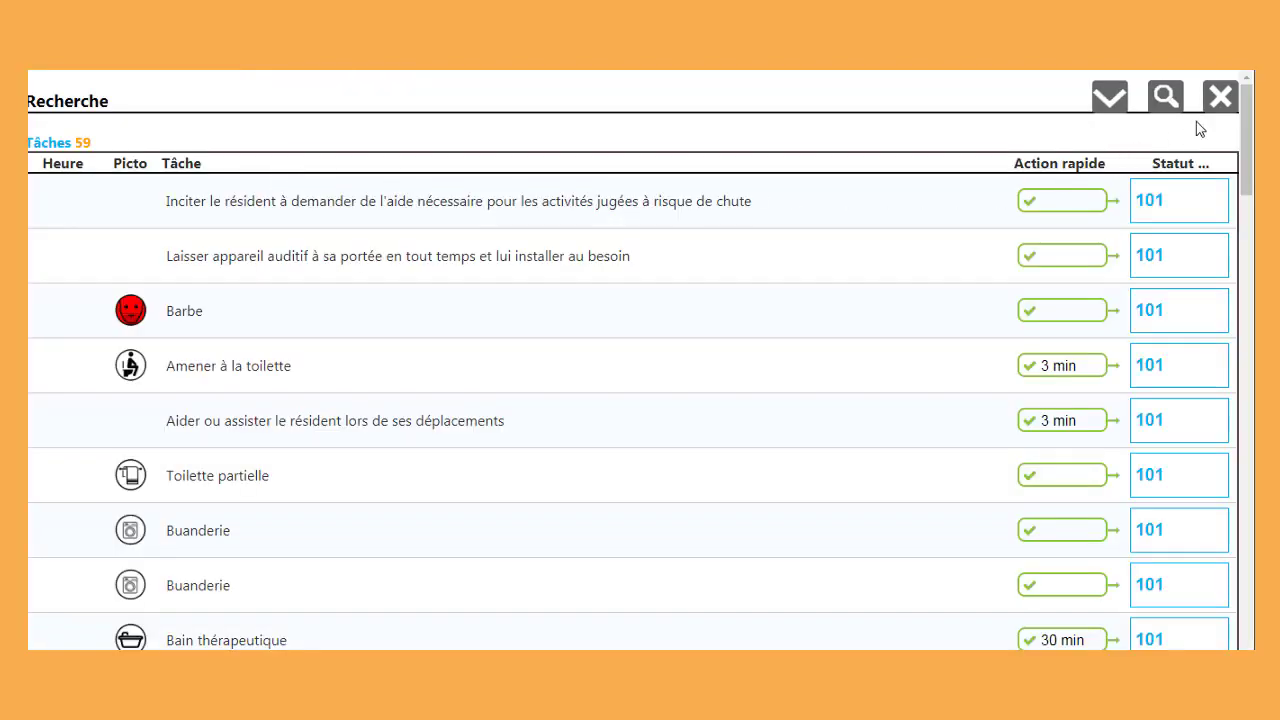
pyautogui.click(1217, 100)
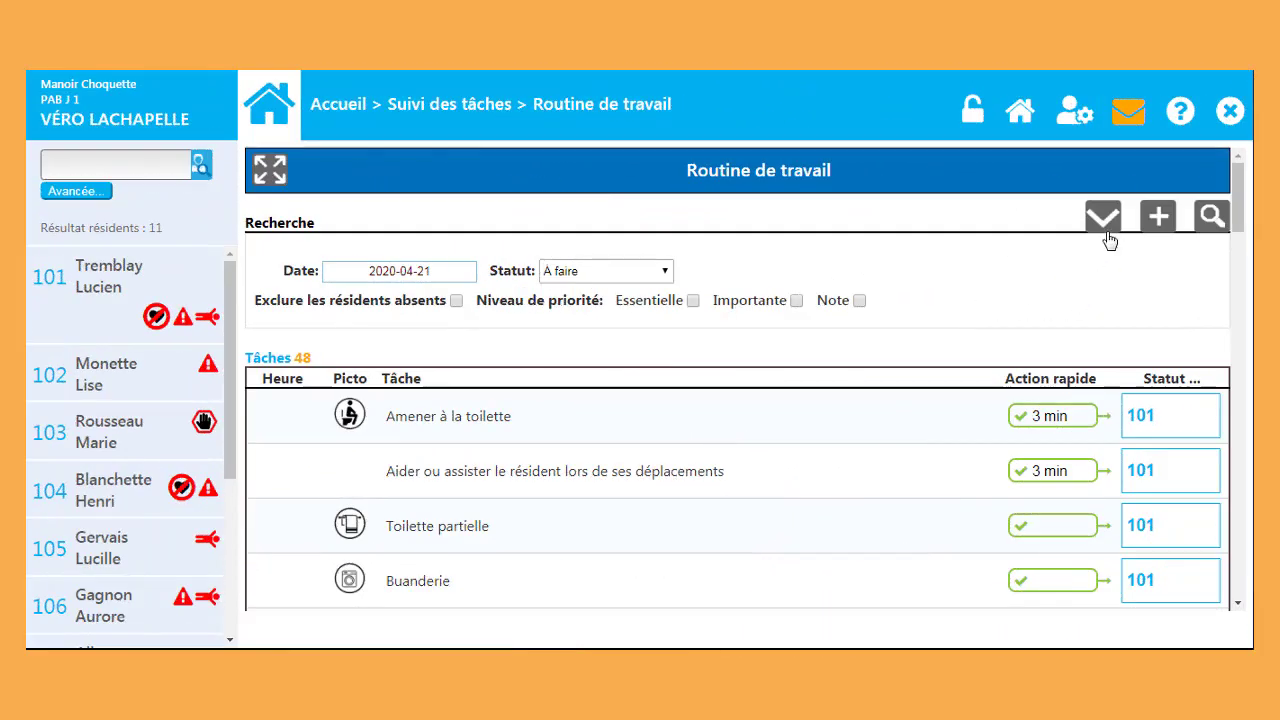
pyautogui.click(1104, 216)
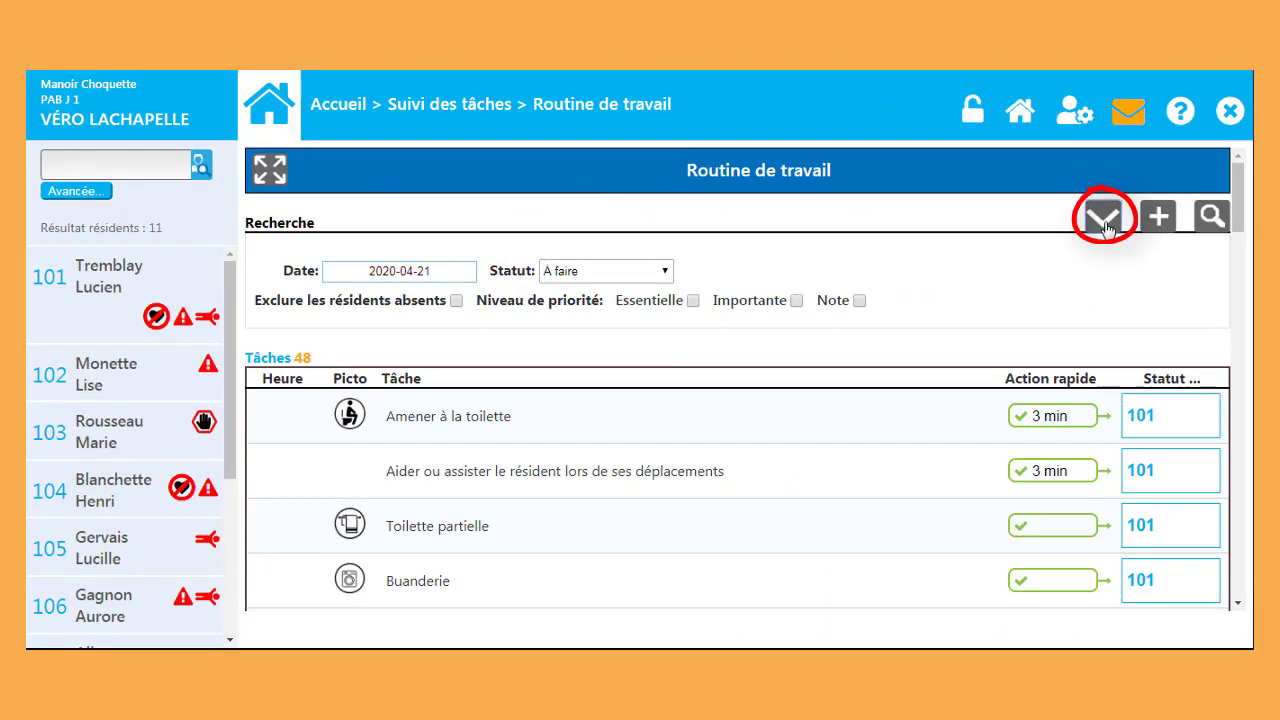
pyautogui.click(1105, 220)
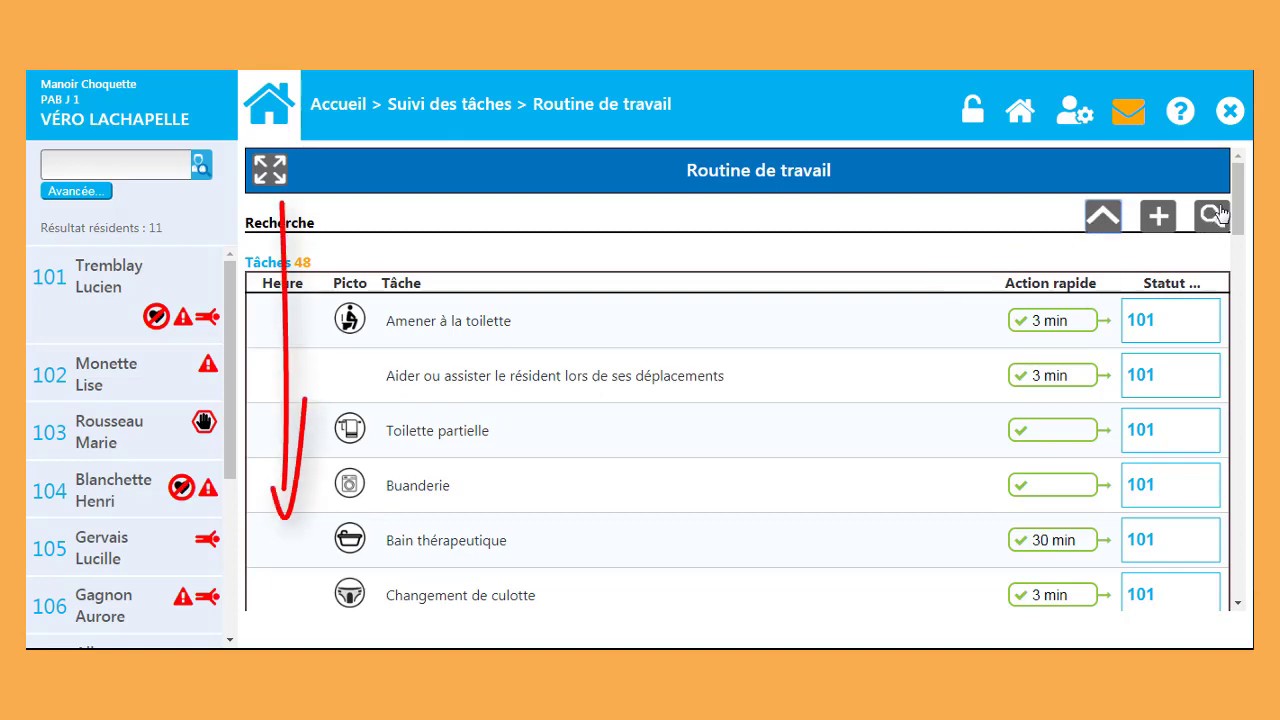
pyautogui.moveTo(1238, 197)
pyautogui.mouseDown()
pyautogui.moveTo(1236, 408)
pyautogui.moveTo(1236, 199)
pyautogui.mouseUp()
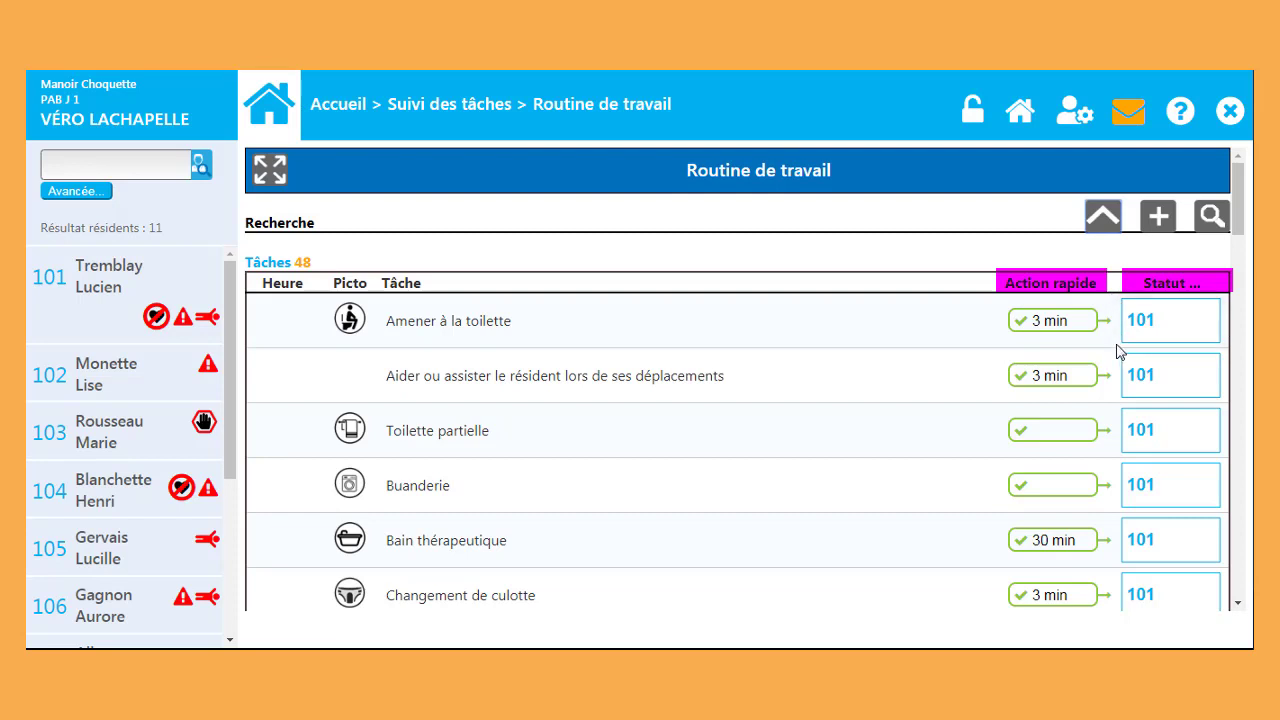
# Step: Mark room 101's toilet, moving-assist and Toilette partielle tasks done, then open the Bain thérapeutique task
pyautogui.click(1078, 322)
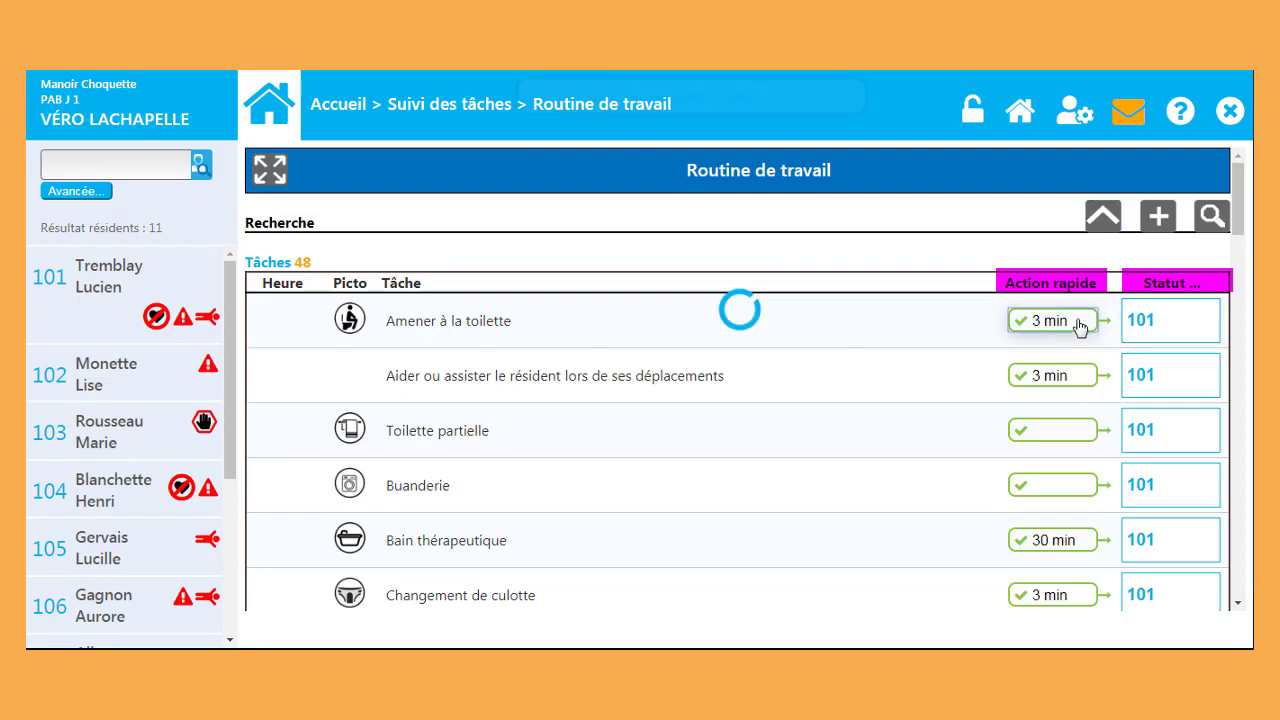
pyautogui.click(1078, 322)
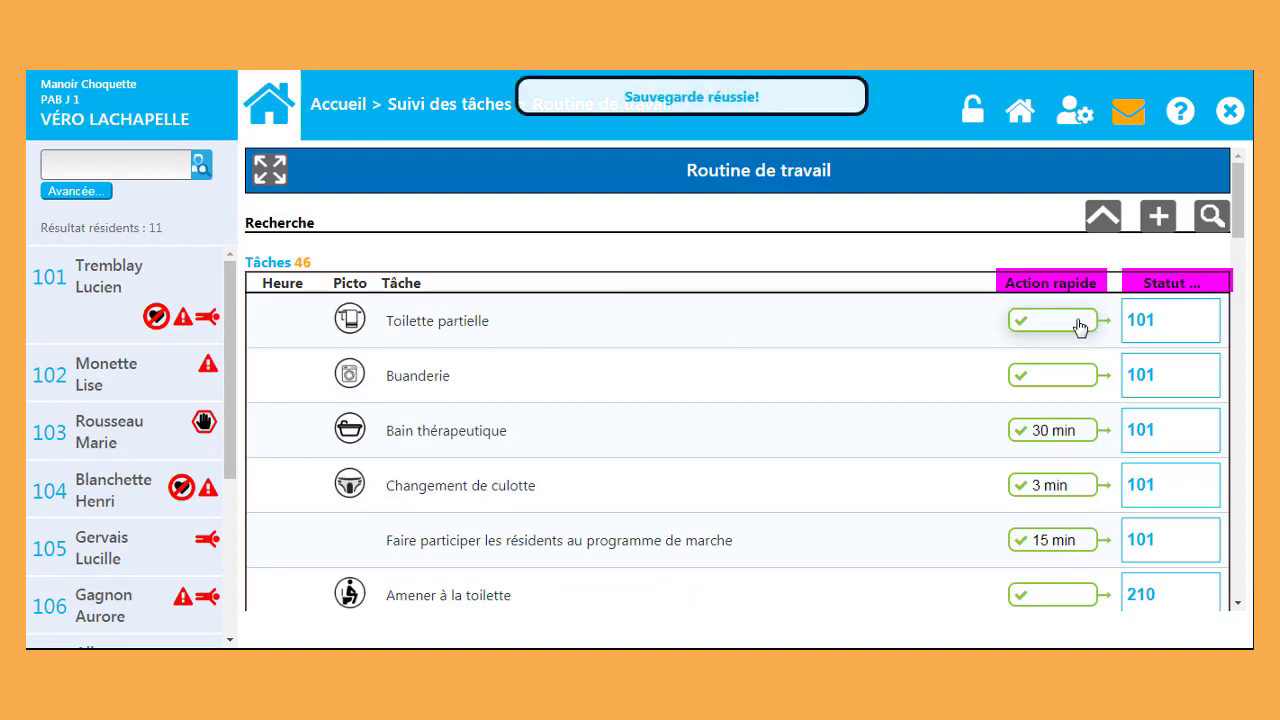
pyautogui.click(1078, 322)
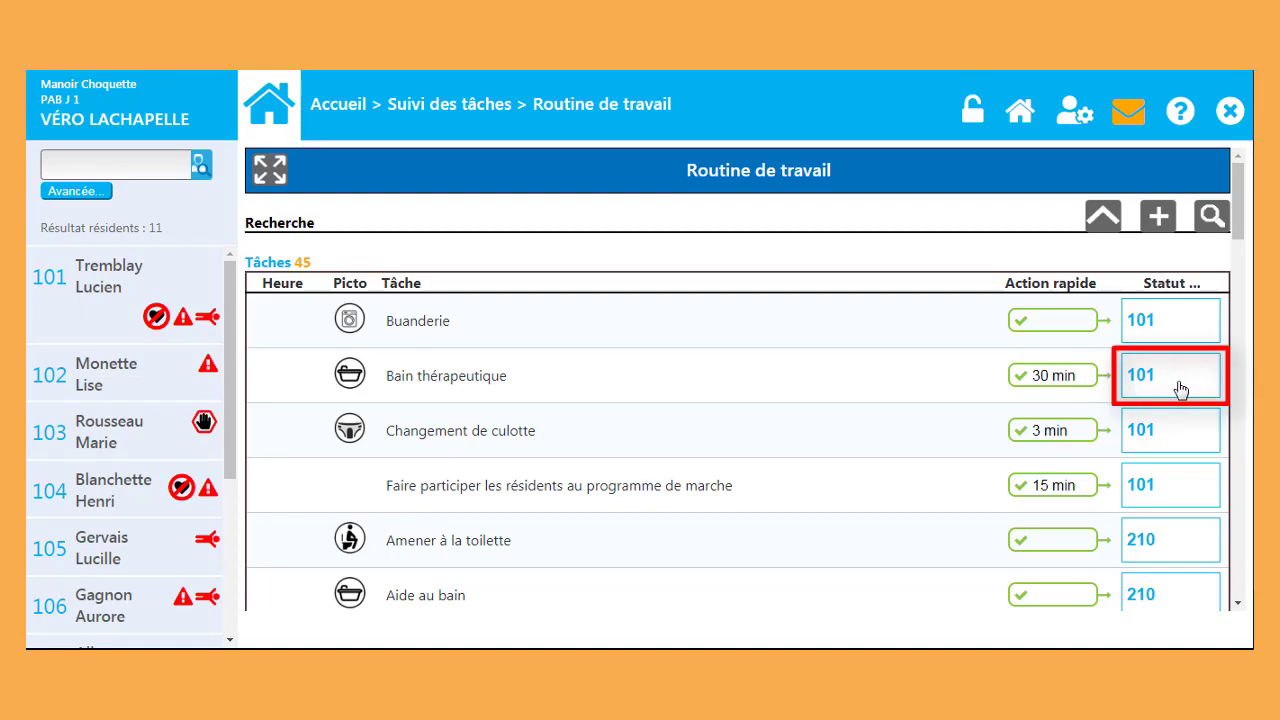
pyautogui.click(1181, 390)
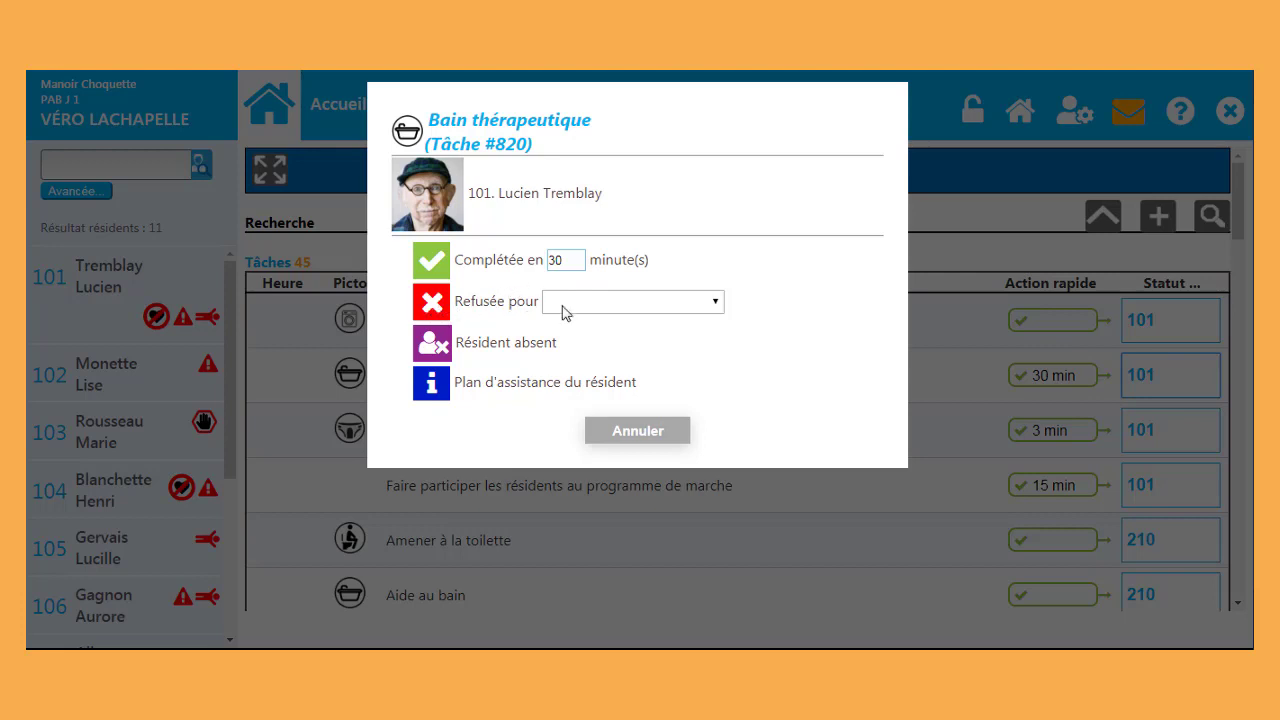
# Step: Look at the bath's refusal reasons without choosing one, then review resident 101's assistance plan
pyautogui.click(714, 308)
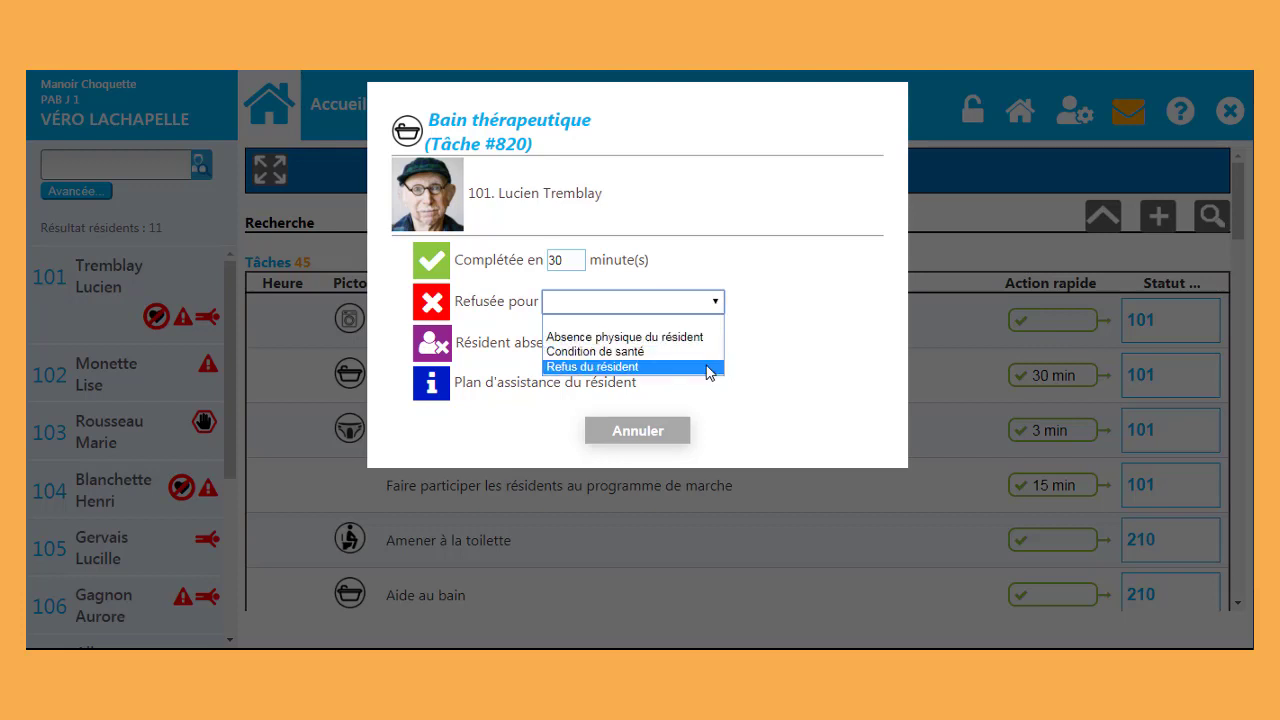
pyautogui.click(721, 306)
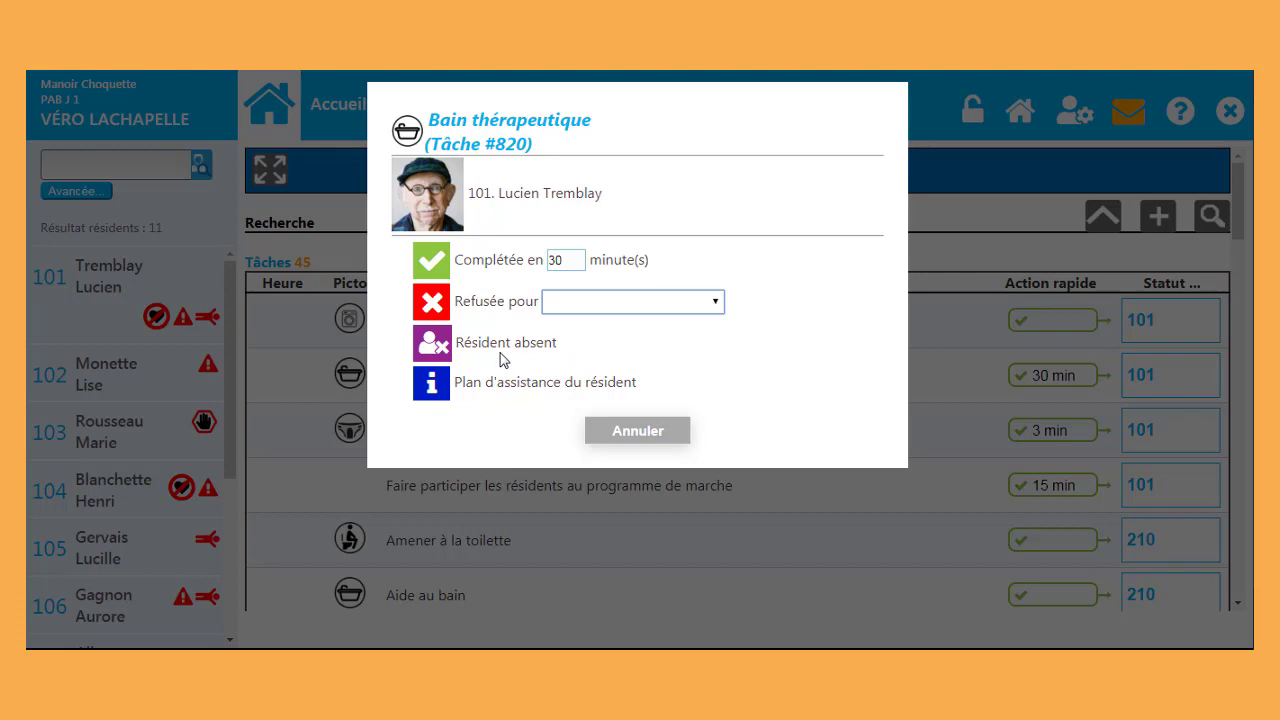
pyautogui.click(434, 390)
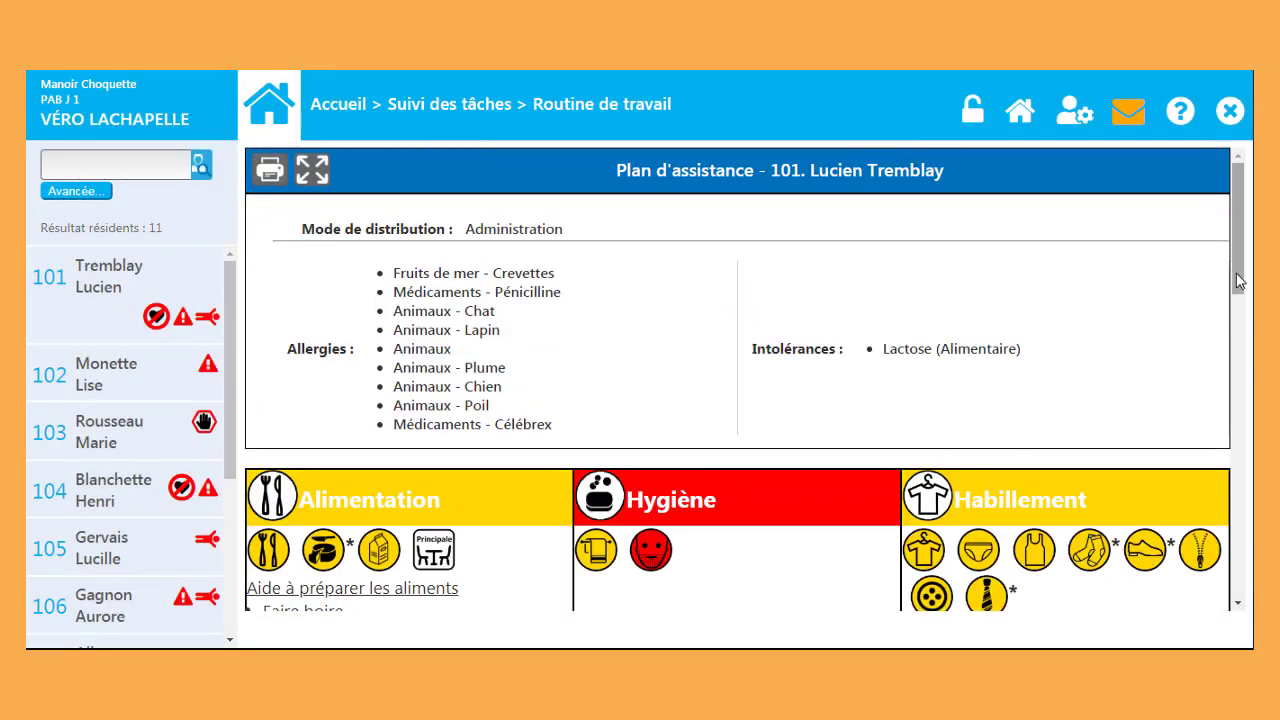
pyautogui.moveTo(1238, 280)
pyautogui.mouseDown()
pyautogui.moveTo(1220, 430)
pyautogui.moveTo(1252, 268)
pyautogui.mouseUp()
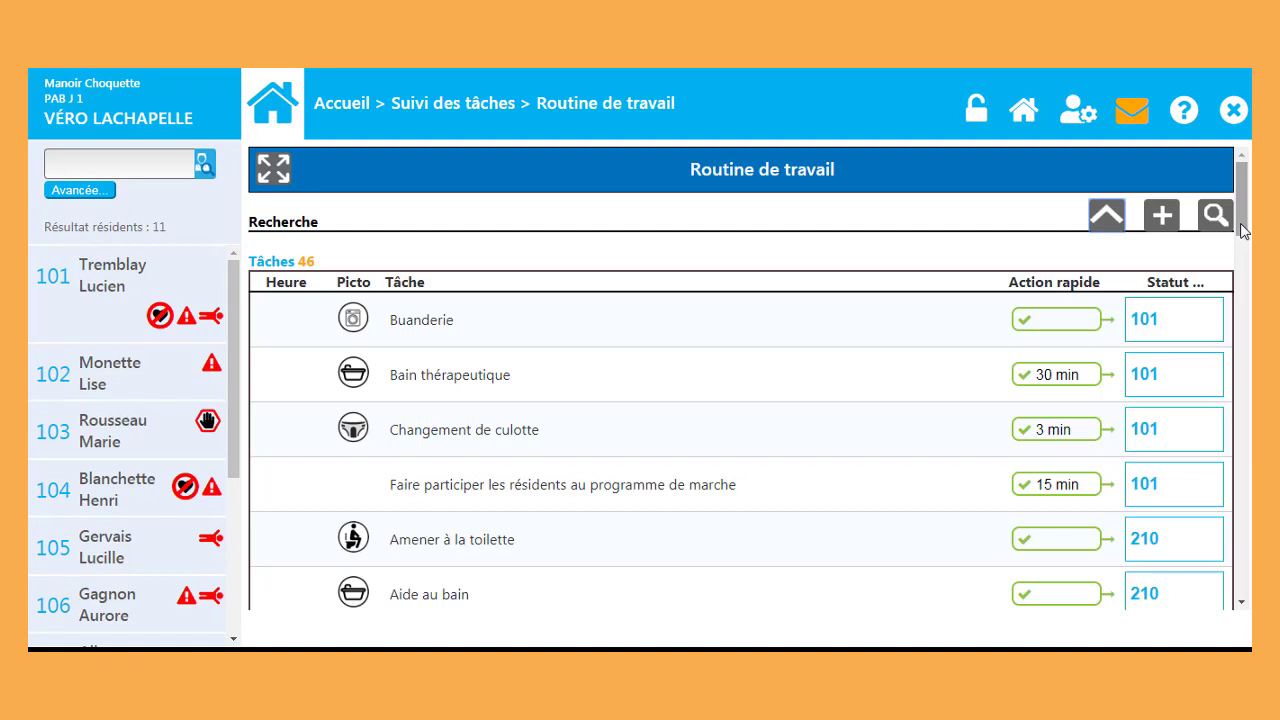
# Step: Show the filters, view the 2020-04-24 tasks, then reset the list to 2020-04-23's 46 tasks
pyautogui.click(1102, 218)
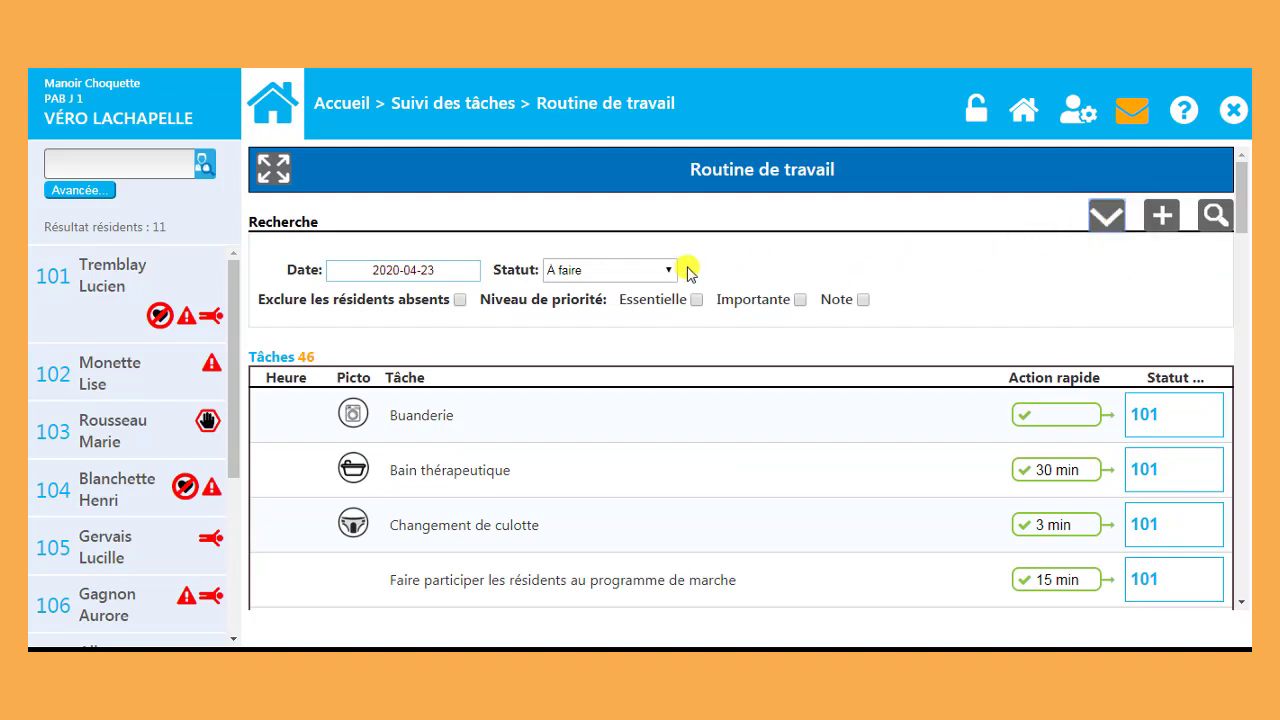
pyautogui.click(445, 280)
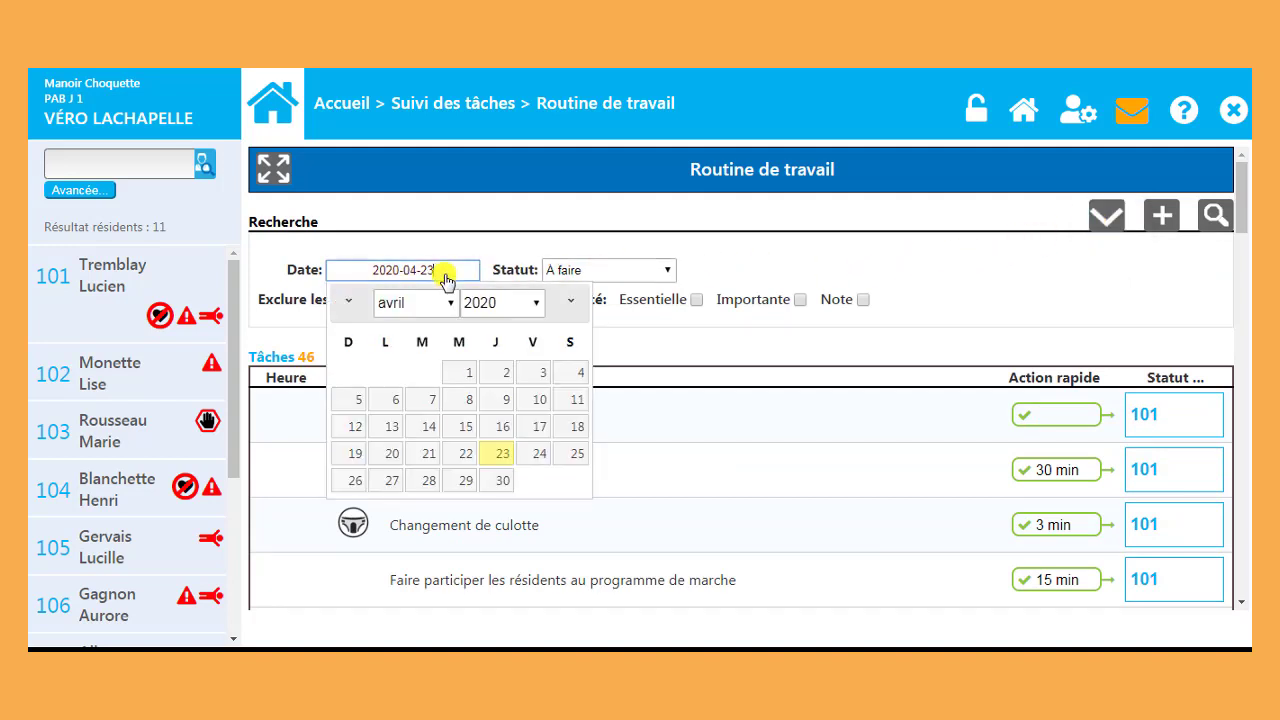
pyautogui.click(527, 452)
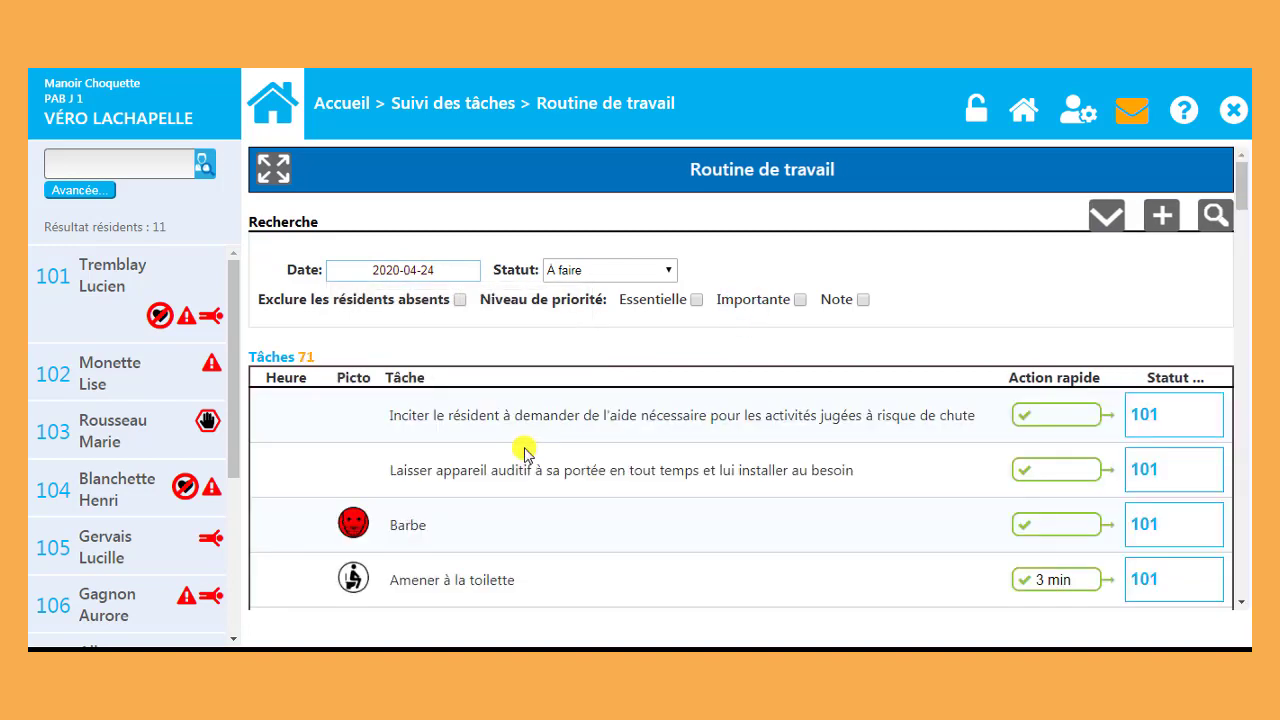
pyautogui.click(647, 103)
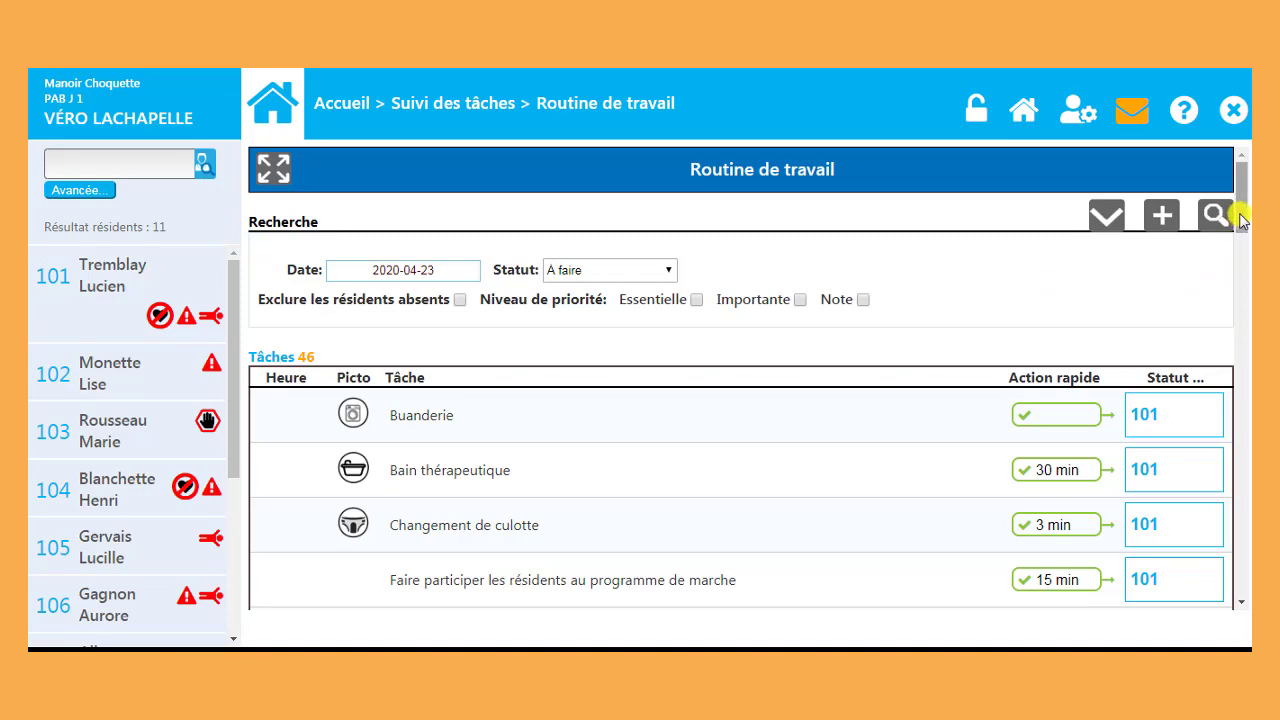
pyautogui.moveTo(1240, 220)
pyautogui.mouseDown()
pyautogui.moveTo(1241, 338)
pyautogui.moveTo(1241, 209)
pyautogui.mouseUp()
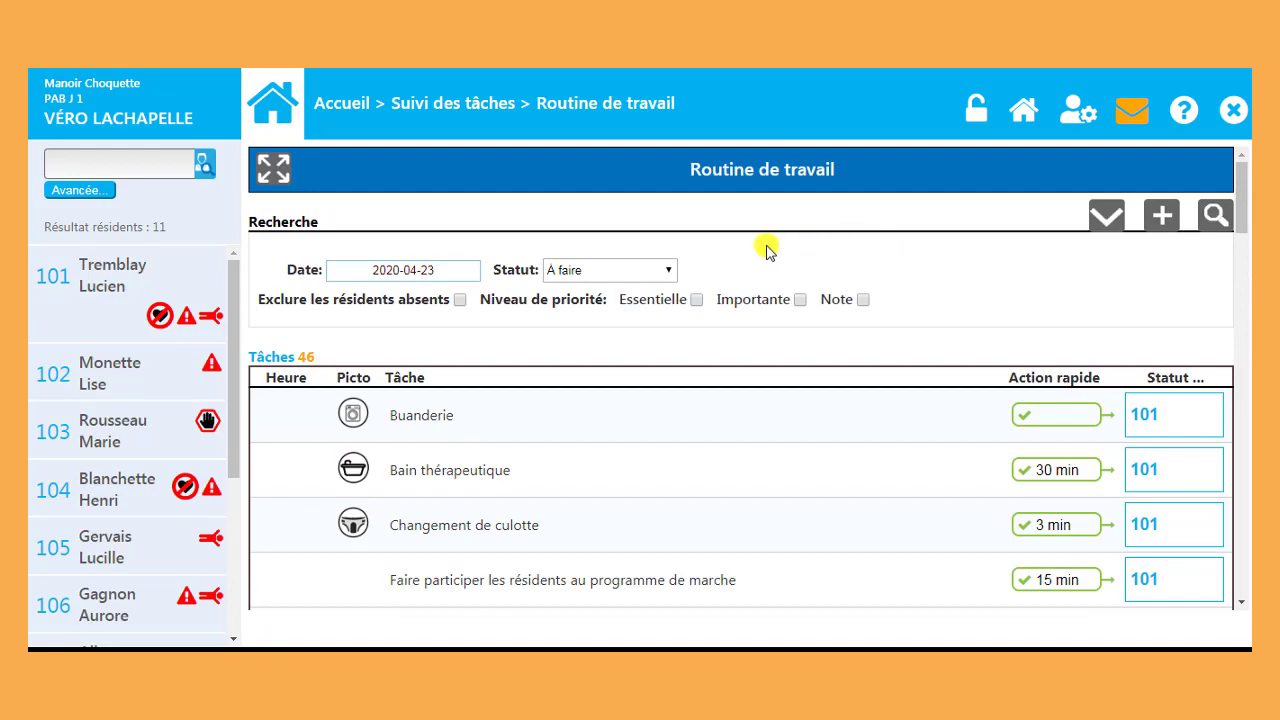
# Step: Filter tasks to Refusée and check why room 103's Peigner task was refused
pyautogui.click(670, 270)
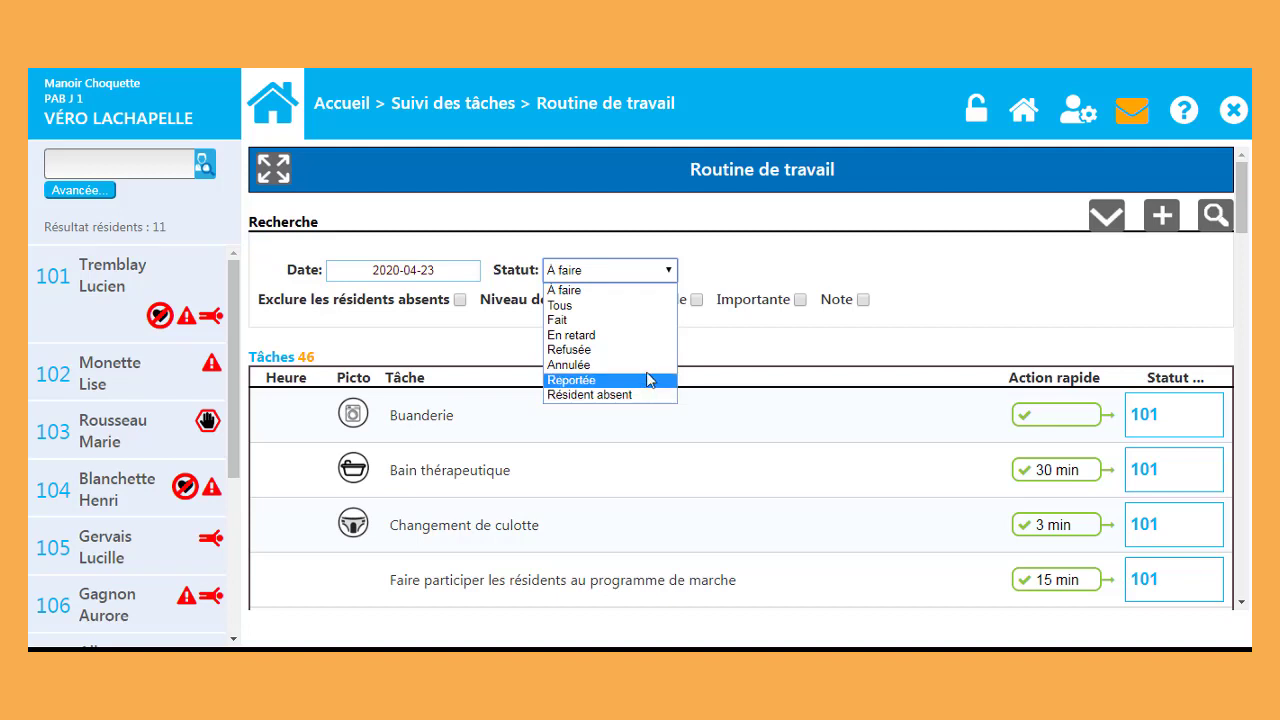
pyautogui.click(650, 352)
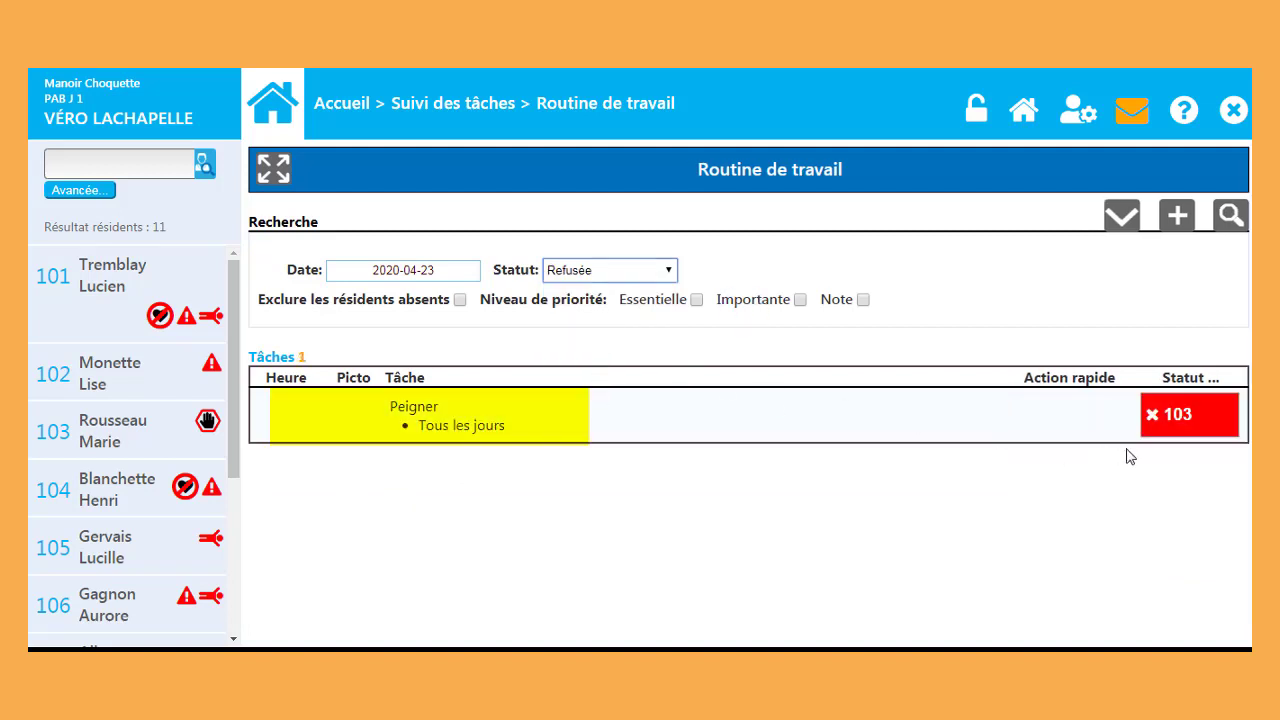
pyautogui.click(1222, 419)
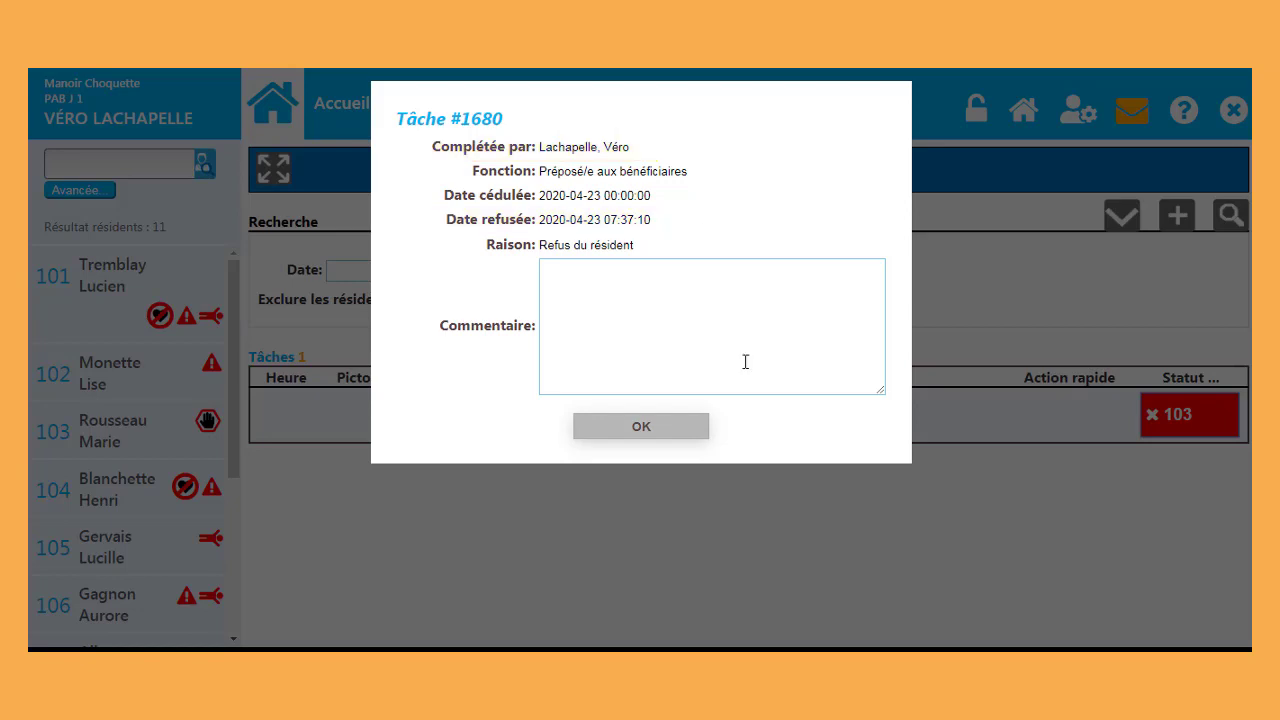
pyautogui.click(699, 431)
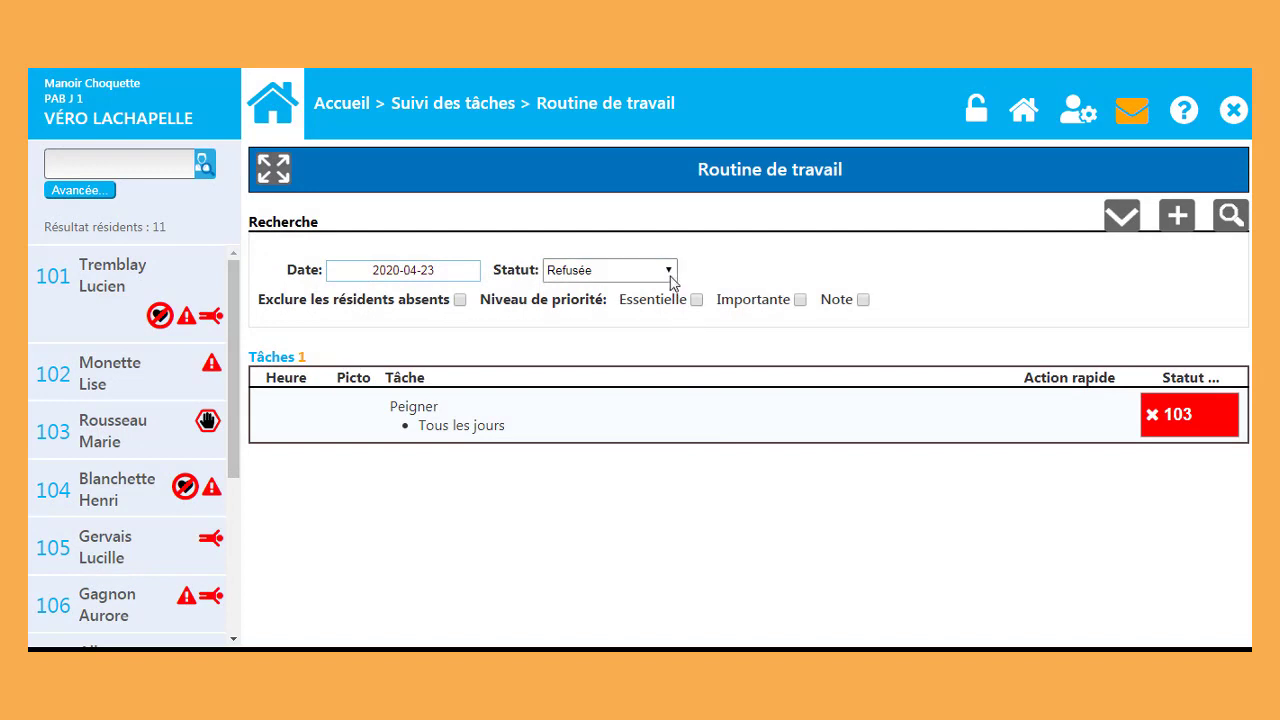
pyautogui.click(669, 274)
# Step: Filter to late tasks and mark room 105's Vider les poubelles as Hospitalisé
pyautogui.click(648, 336)
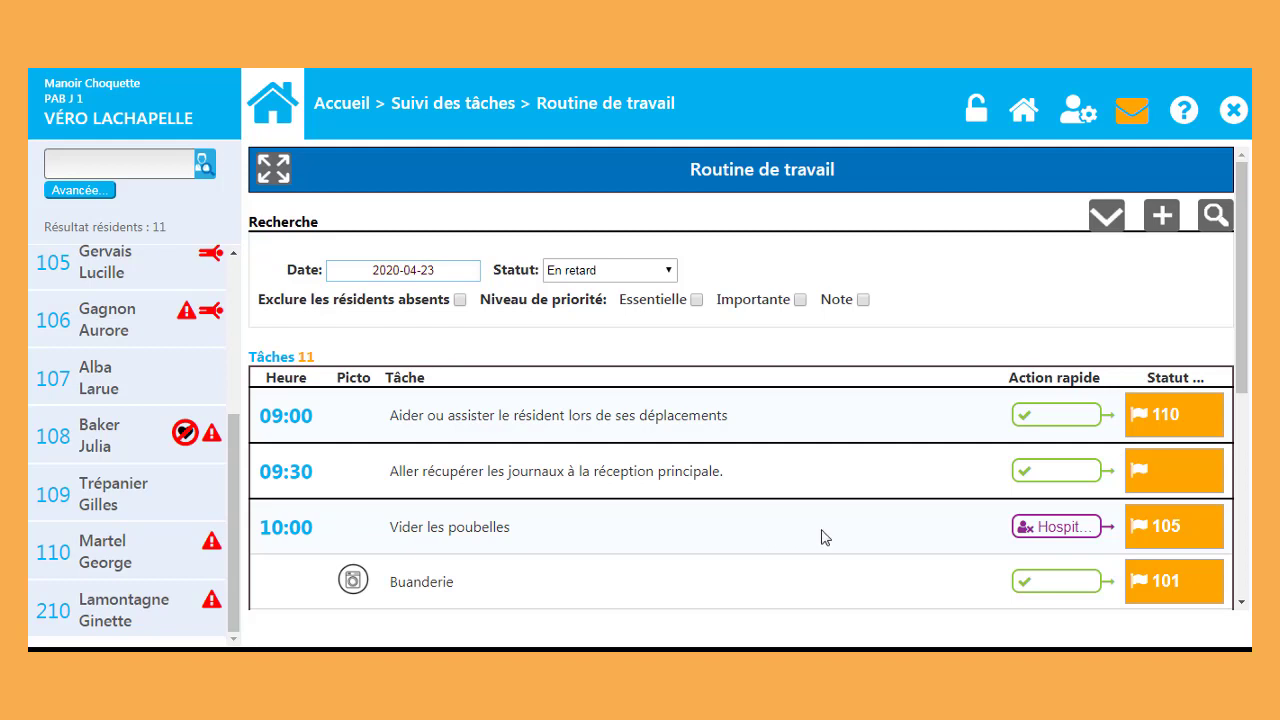
pyautogui.click(1058, 530)
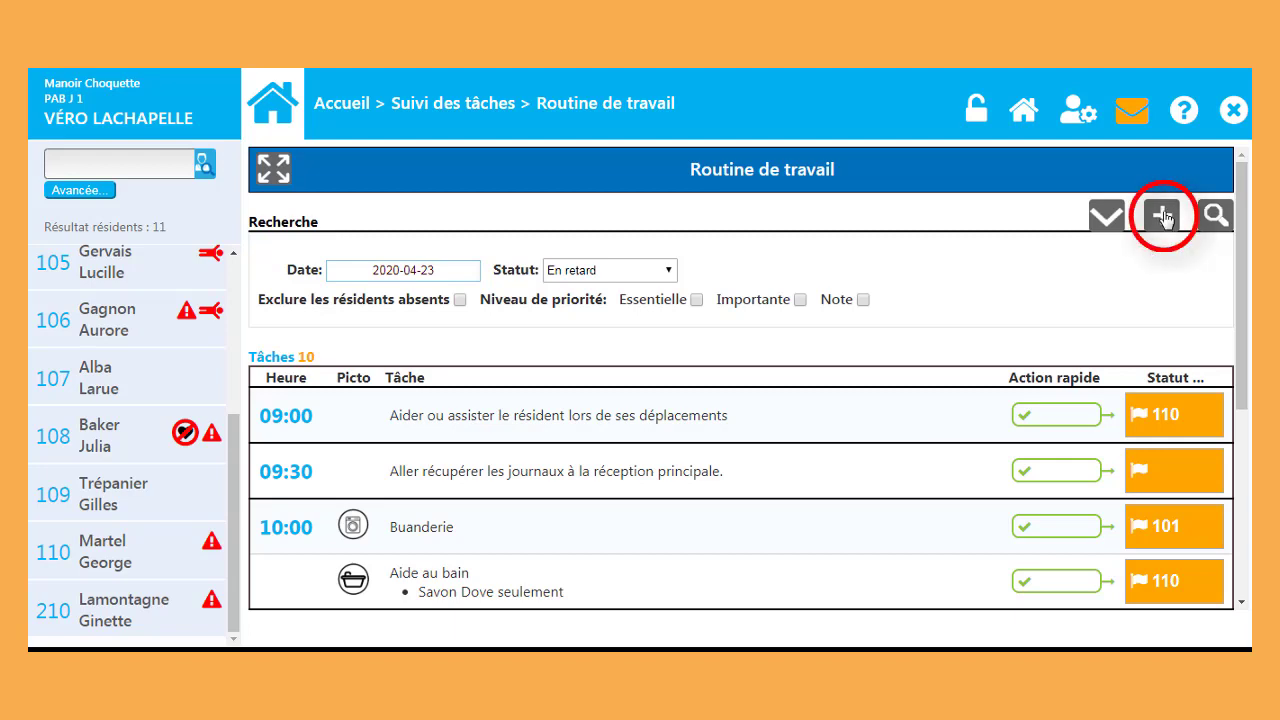
# Step: Start a one-off Changement de culotte task for room 106 dated 2020-04-22
pyautogui.click(1160, 216)
pyautogui.click(621, 170)
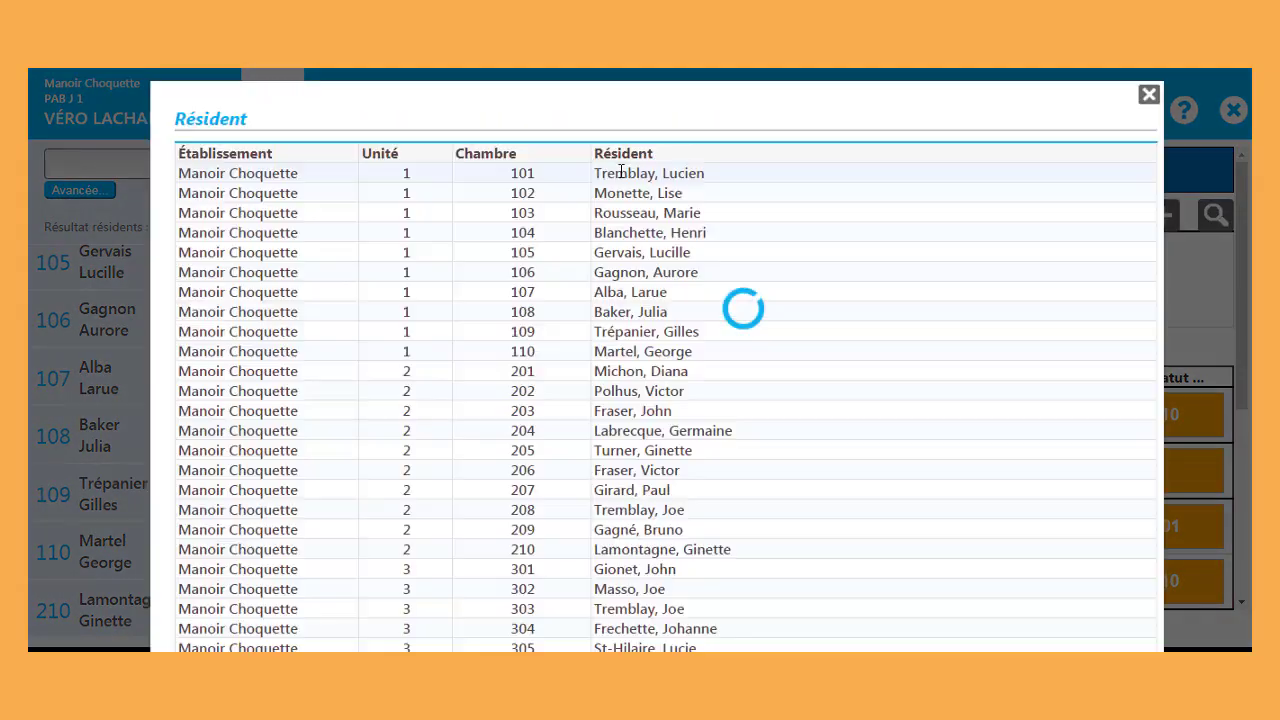
pyautogui.click(621, 278)
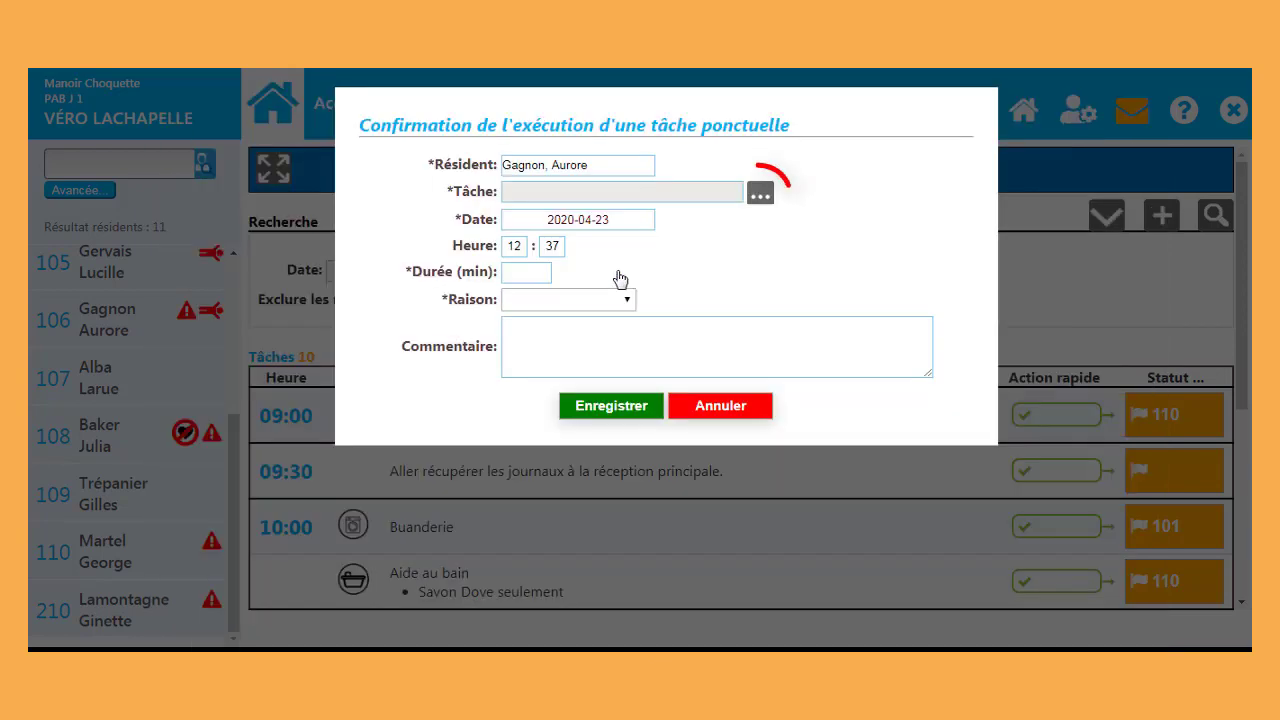
pyautogui.click(760, 194)
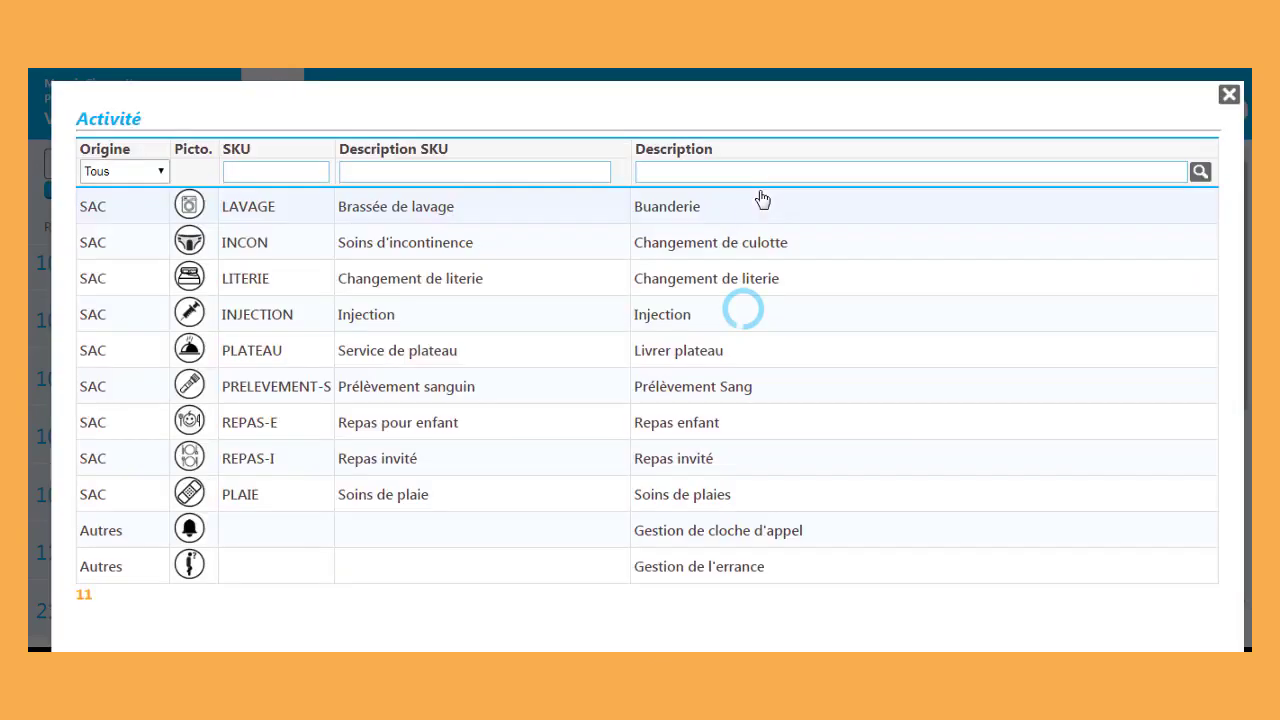
pyautogui.click(676, 249)
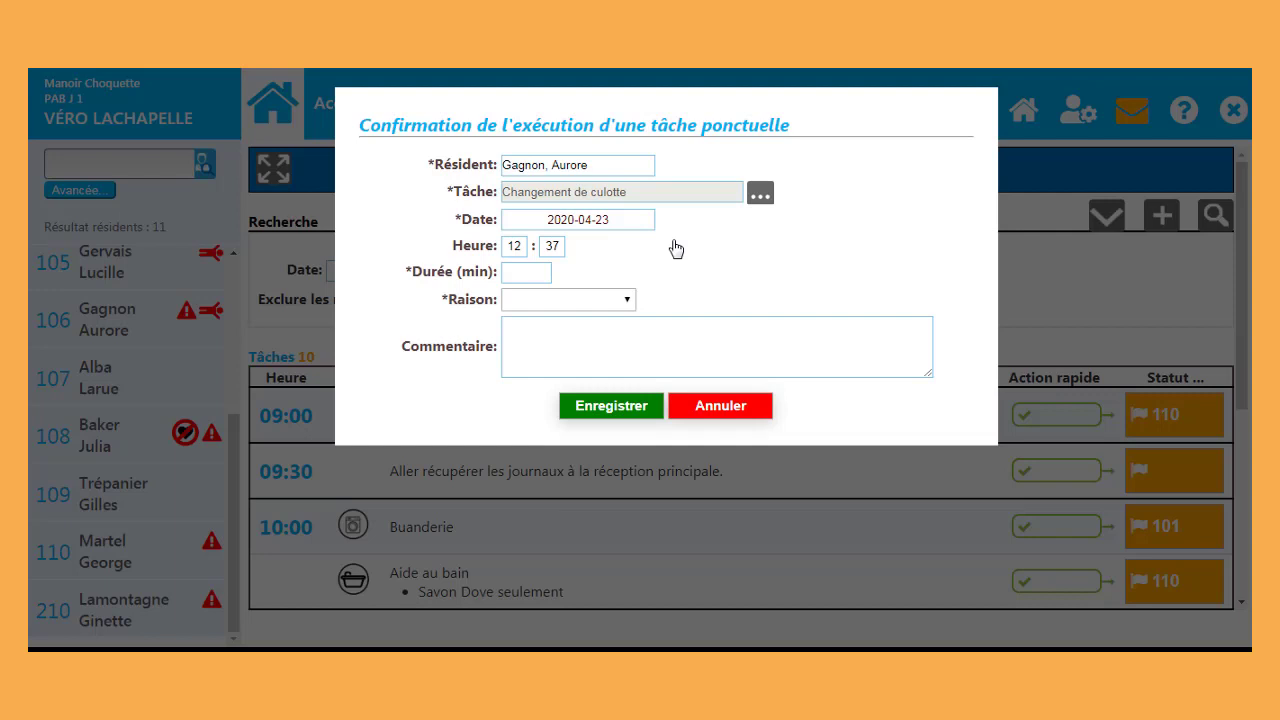
pyautogui.click(620, 222)
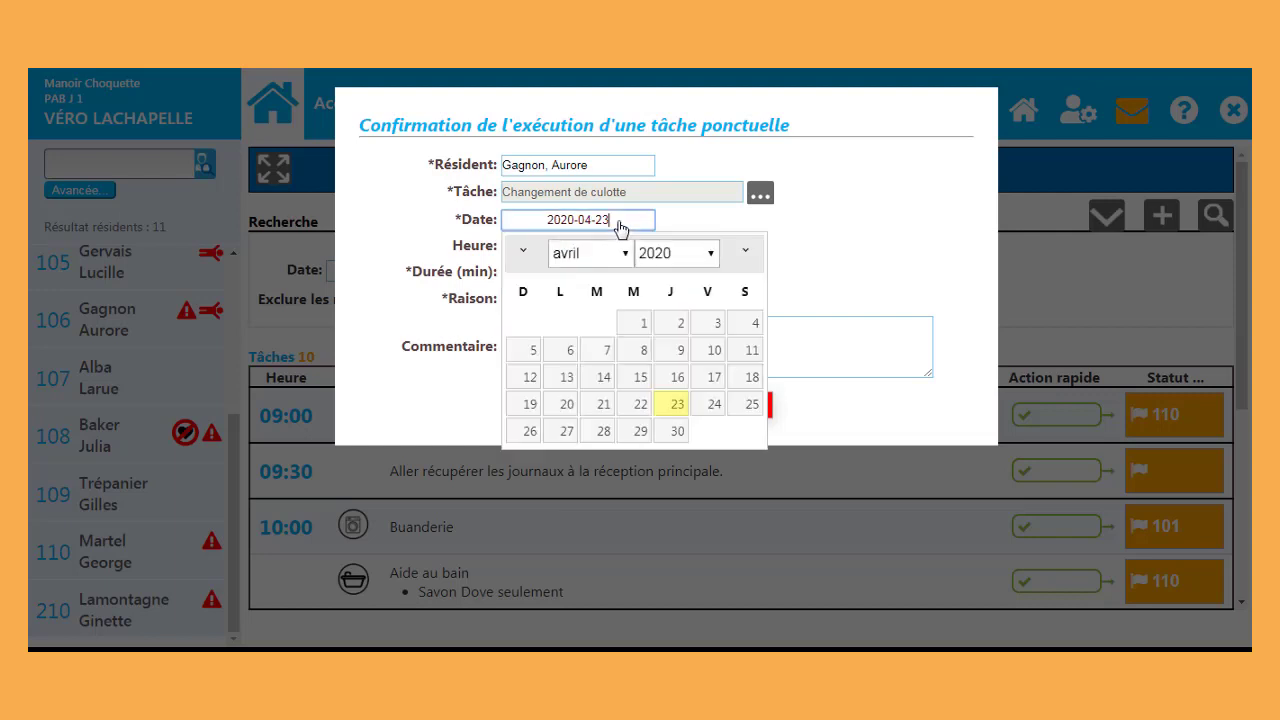
pyautogui.click(634, 403)
pyautogui.click(513, 246)
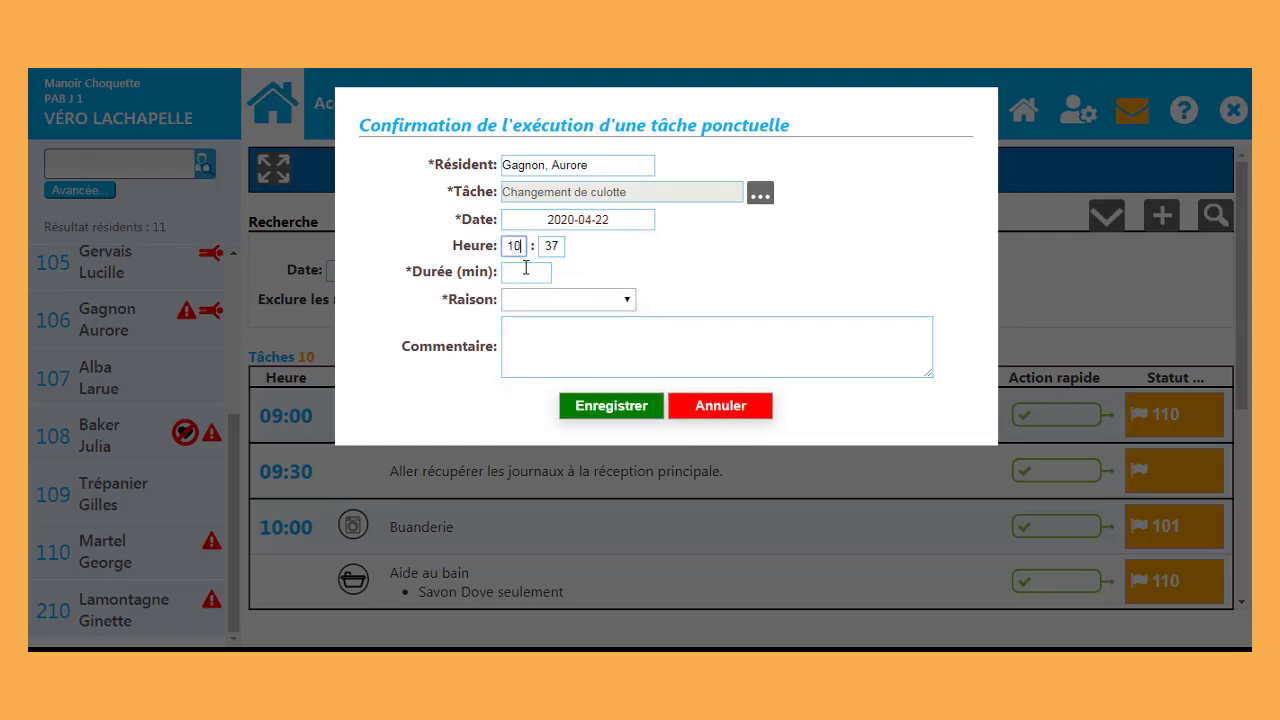
# Step: Enter duration 10, reason Urgence, comment 'Madame était fâchée', and save the task
pyautogui.click(528, 274)
pyautogui.write('10')
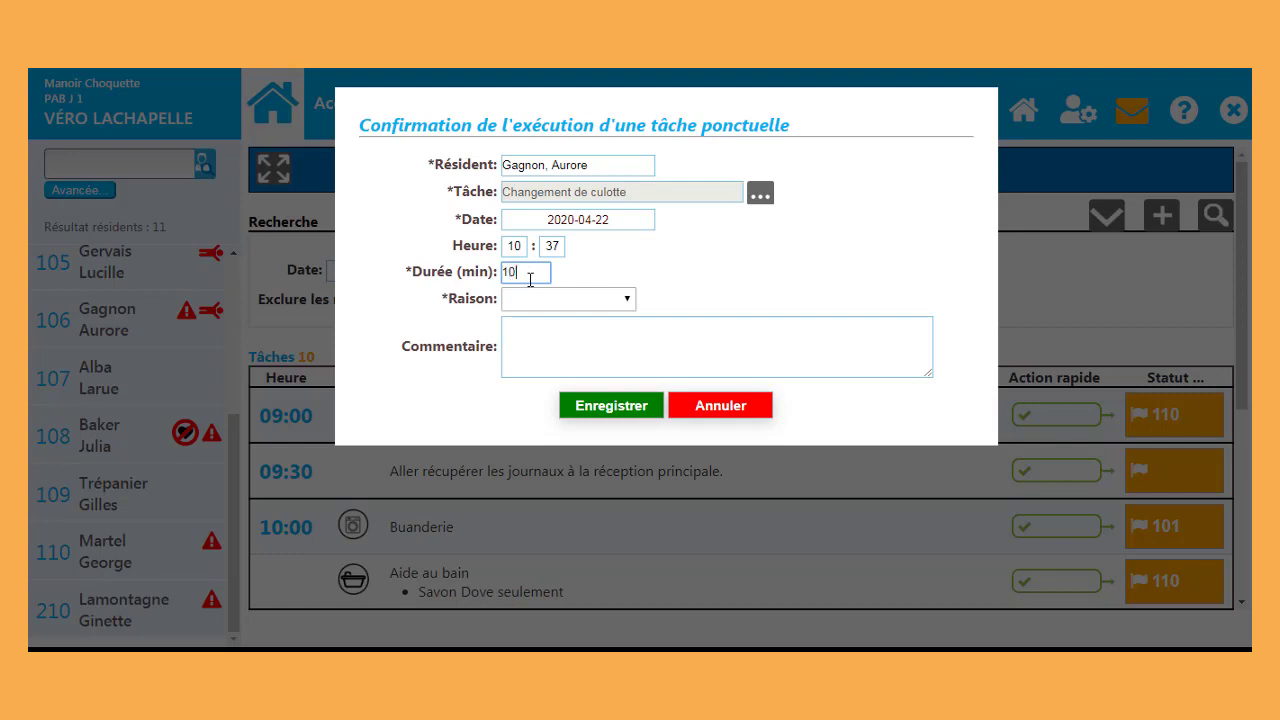
pyautogui.click(534, 300)
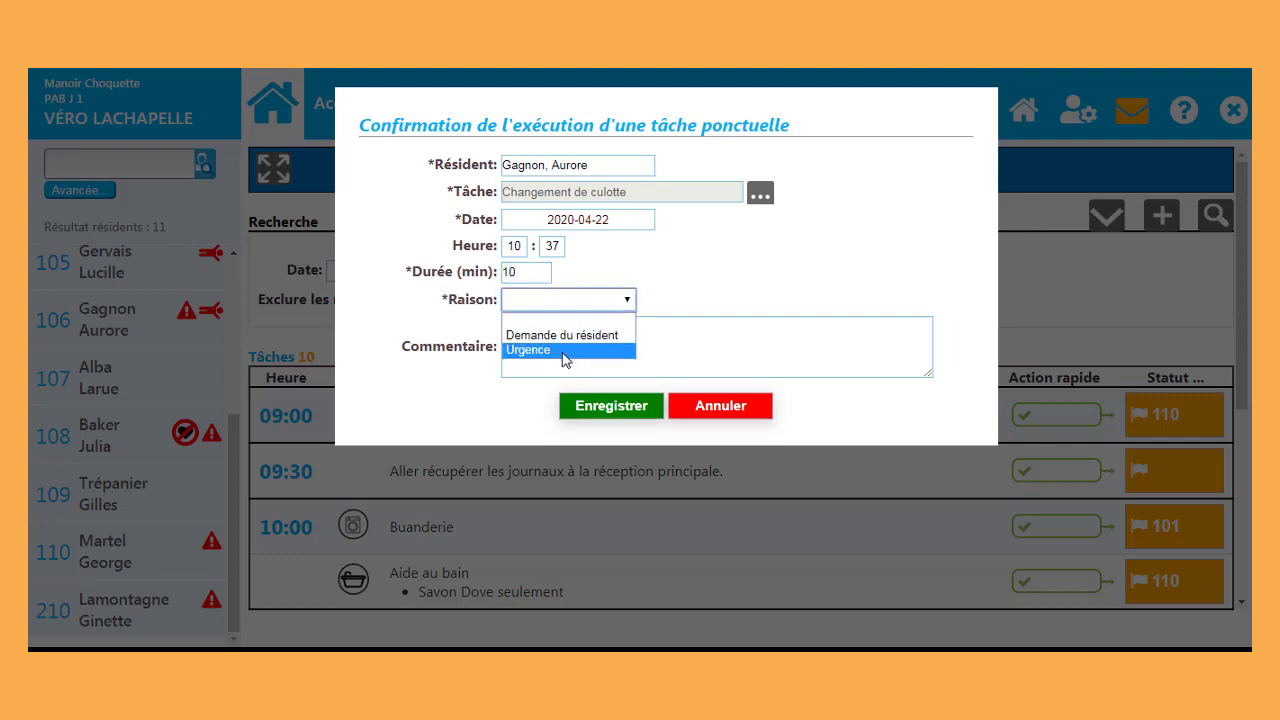
pyautogui.click(555, 352)
pyautogui.click(552, 332)
pyautogui.write('Madame é')
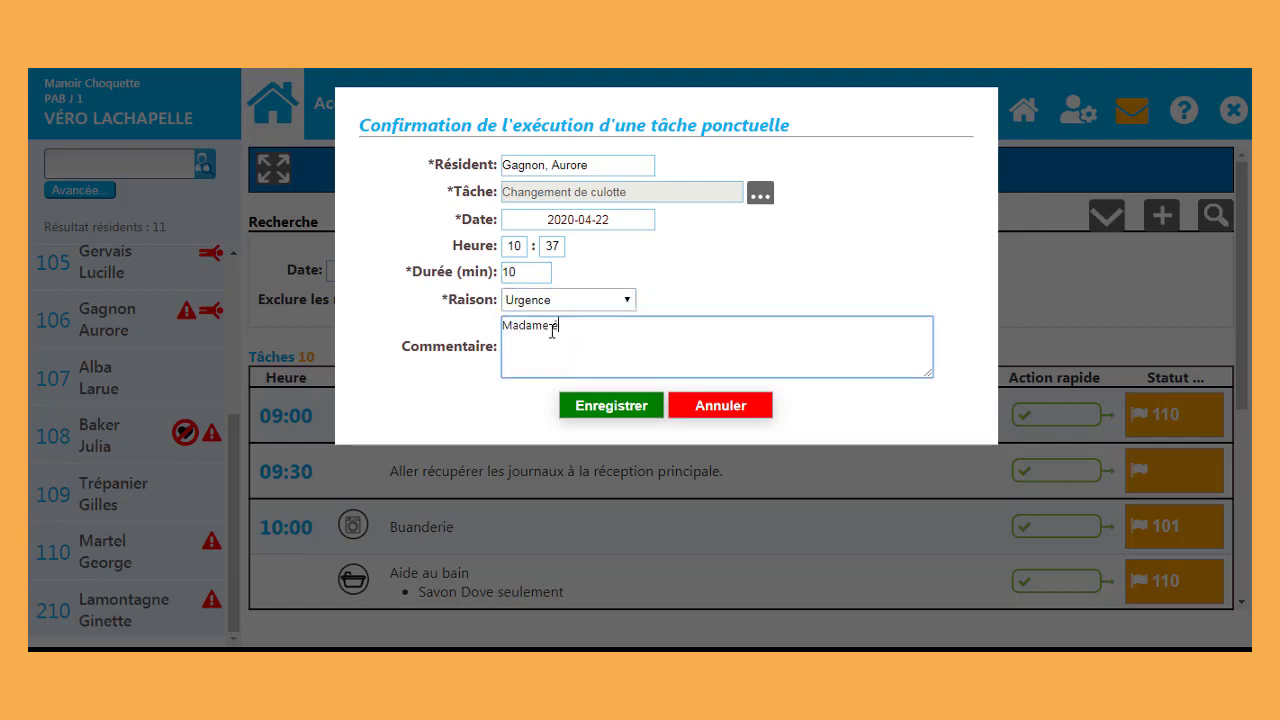
pyautogui.write('tait fâchée')
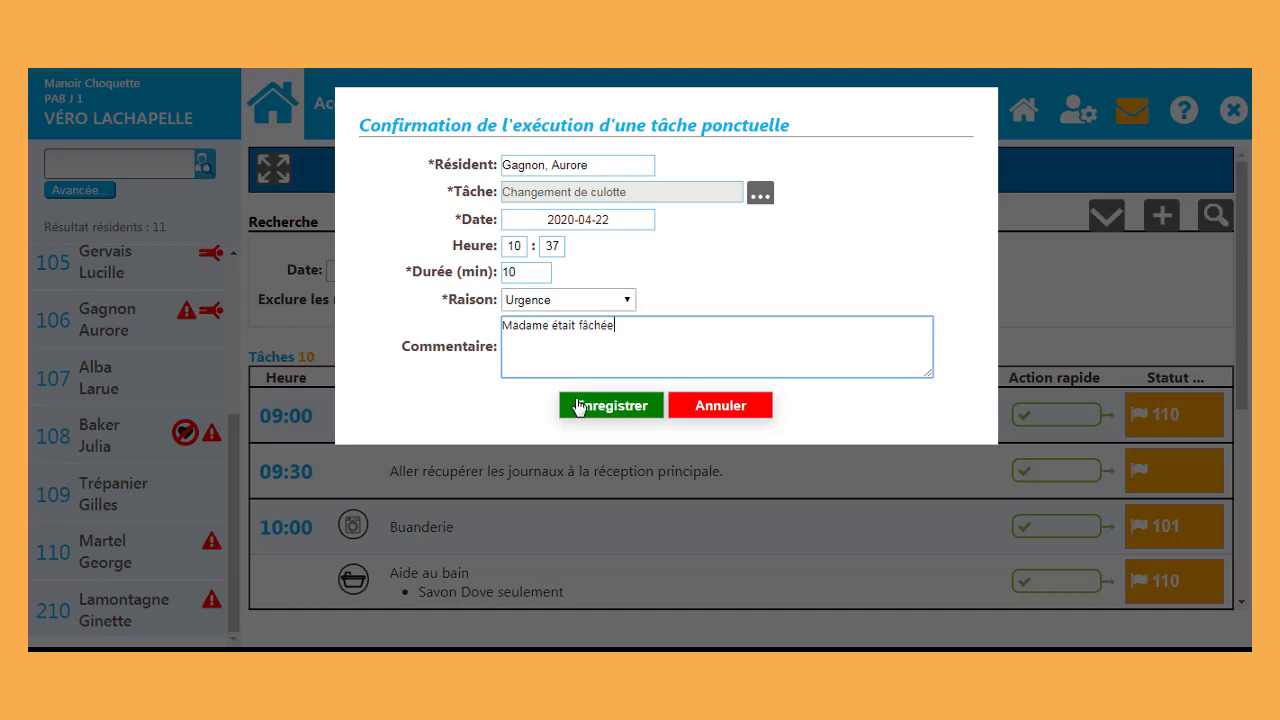
pyautogui.click(580, 408)
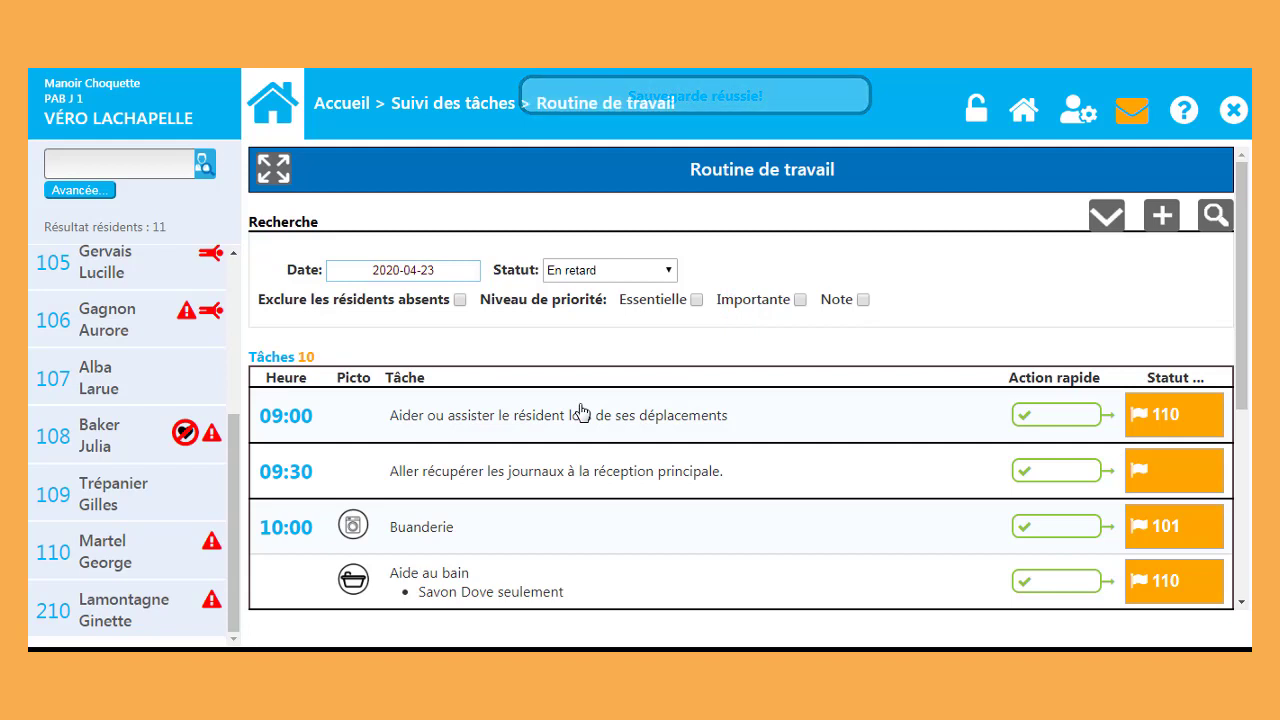
# Step: Check the Rapport Interservices report, then return to Suivi des tâches
pyautogui.click(348, 103)
pyautogui.click(403, 268)
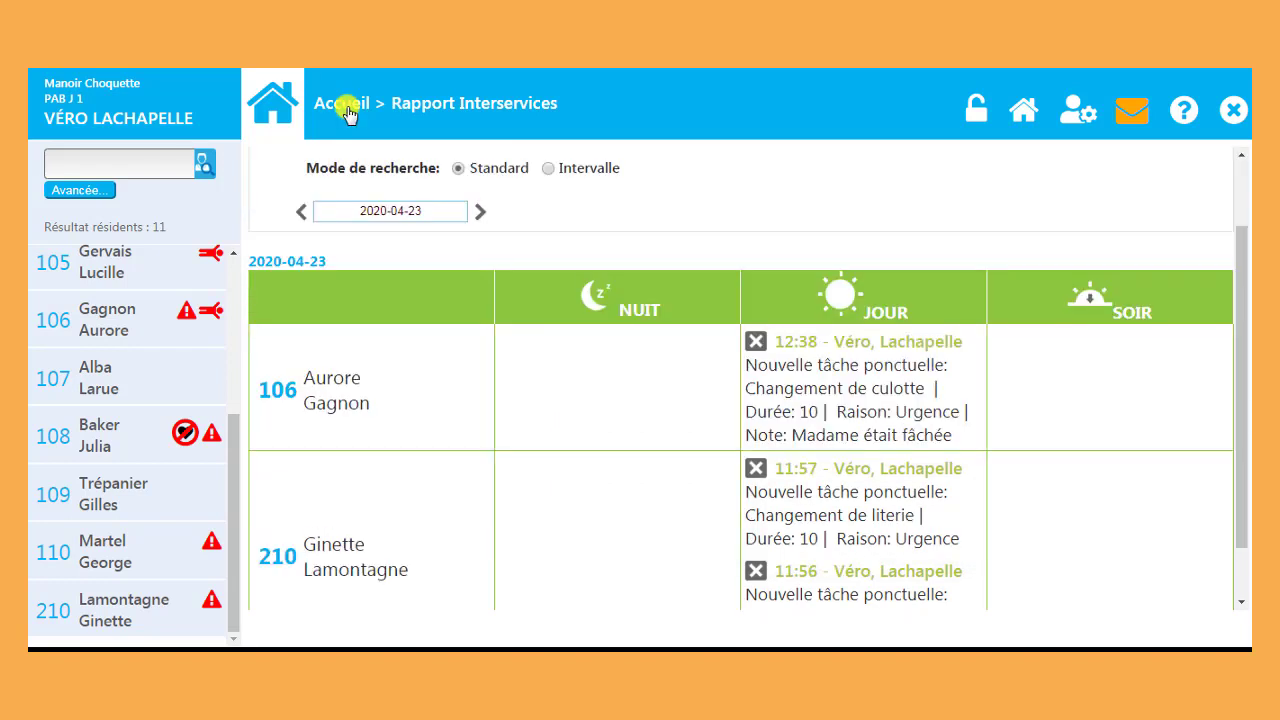
pyautogui.click(349, 113)
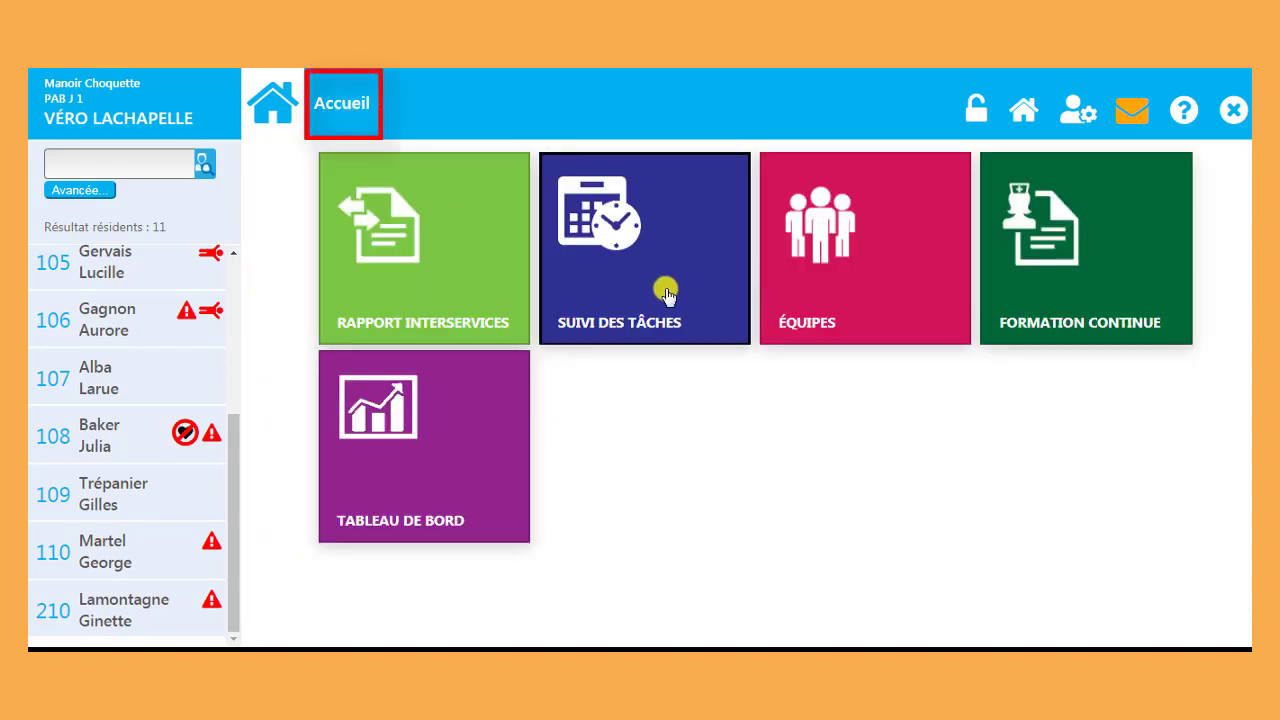
pyautogui.click(666, 288)
pyautogui.click(729, 177)
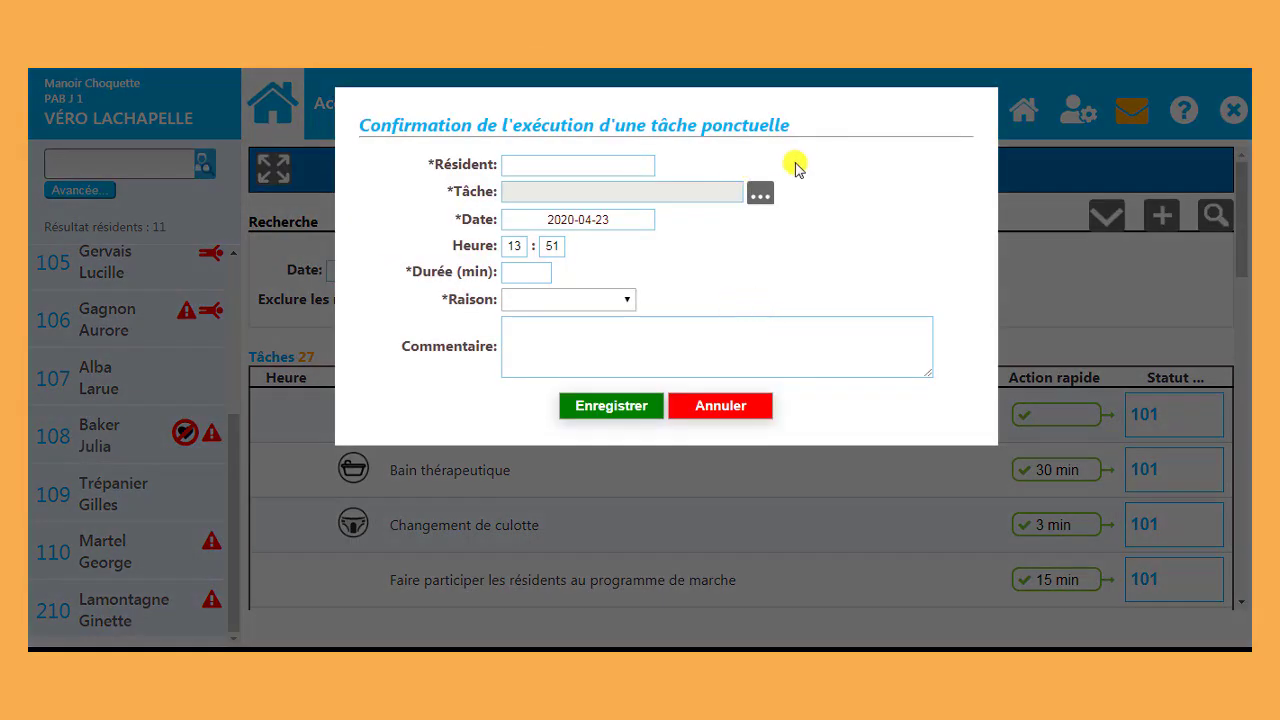
pyautogui.press('Escape')
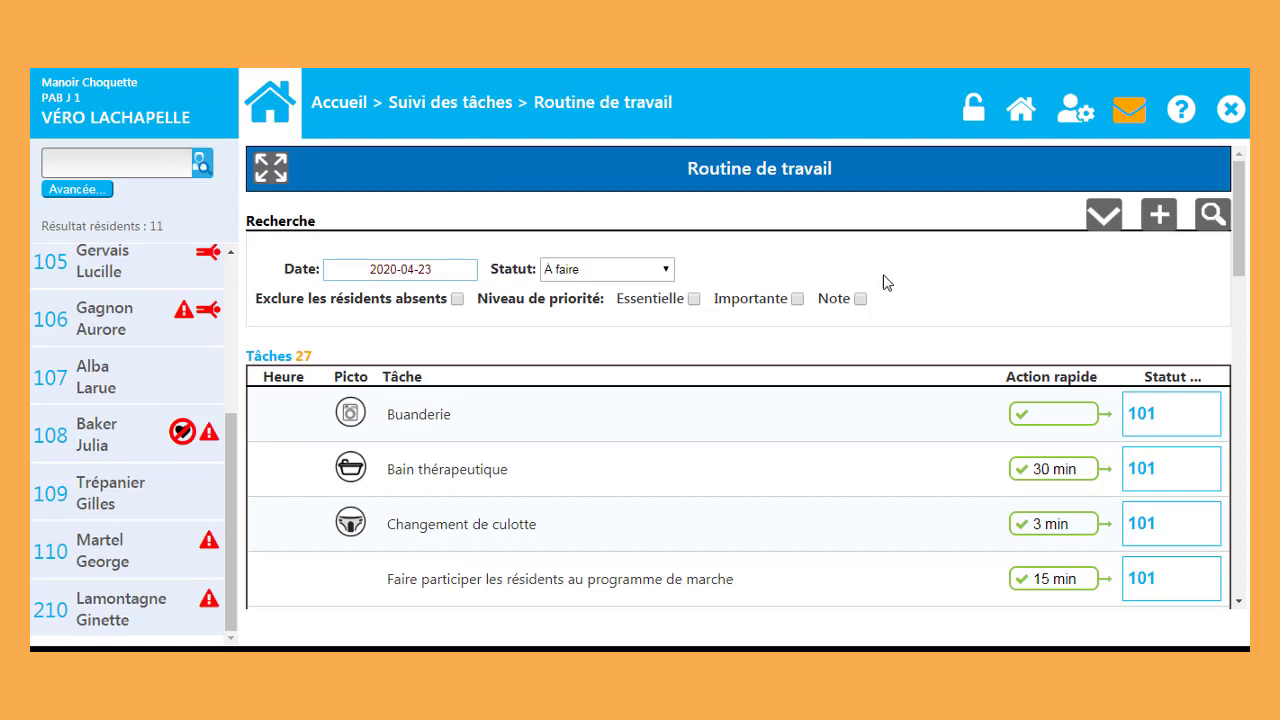
# Step: Open Horaire Bain / Douche, browse the day view, then return to the 2020-04-19–25 week
pyautogui.click(446, 106)
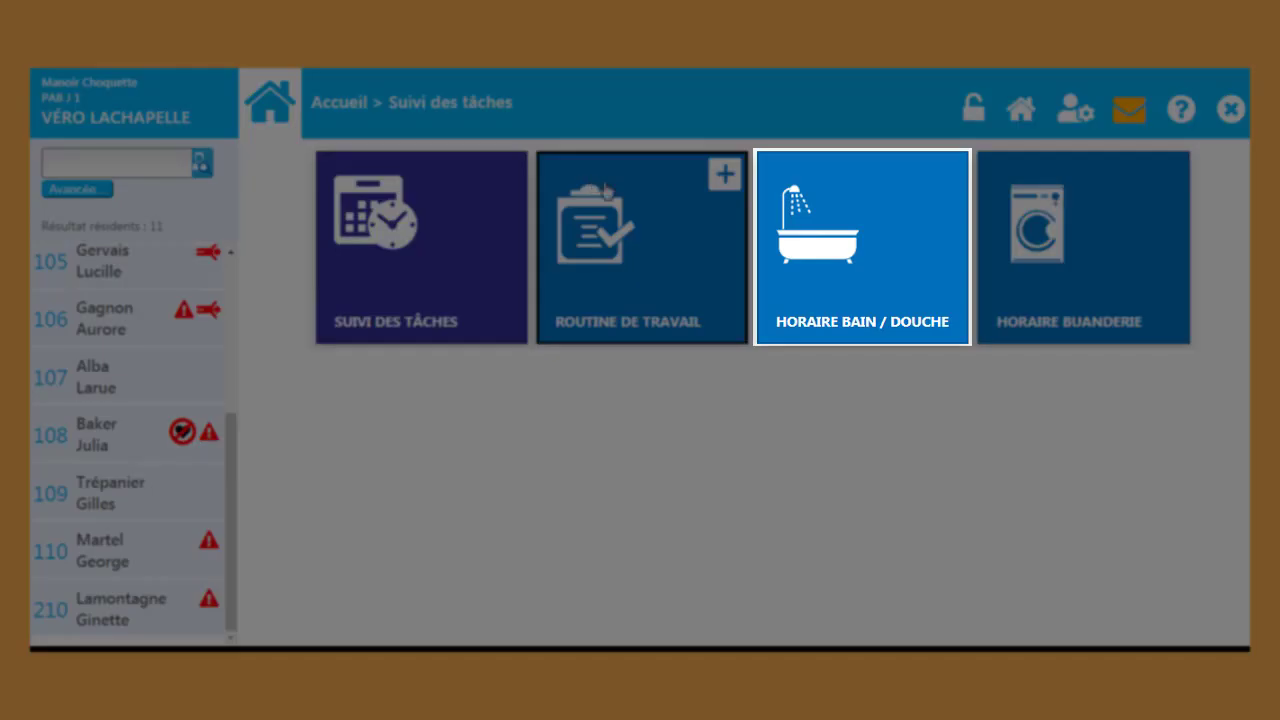
pyautogui.click(870, 300)
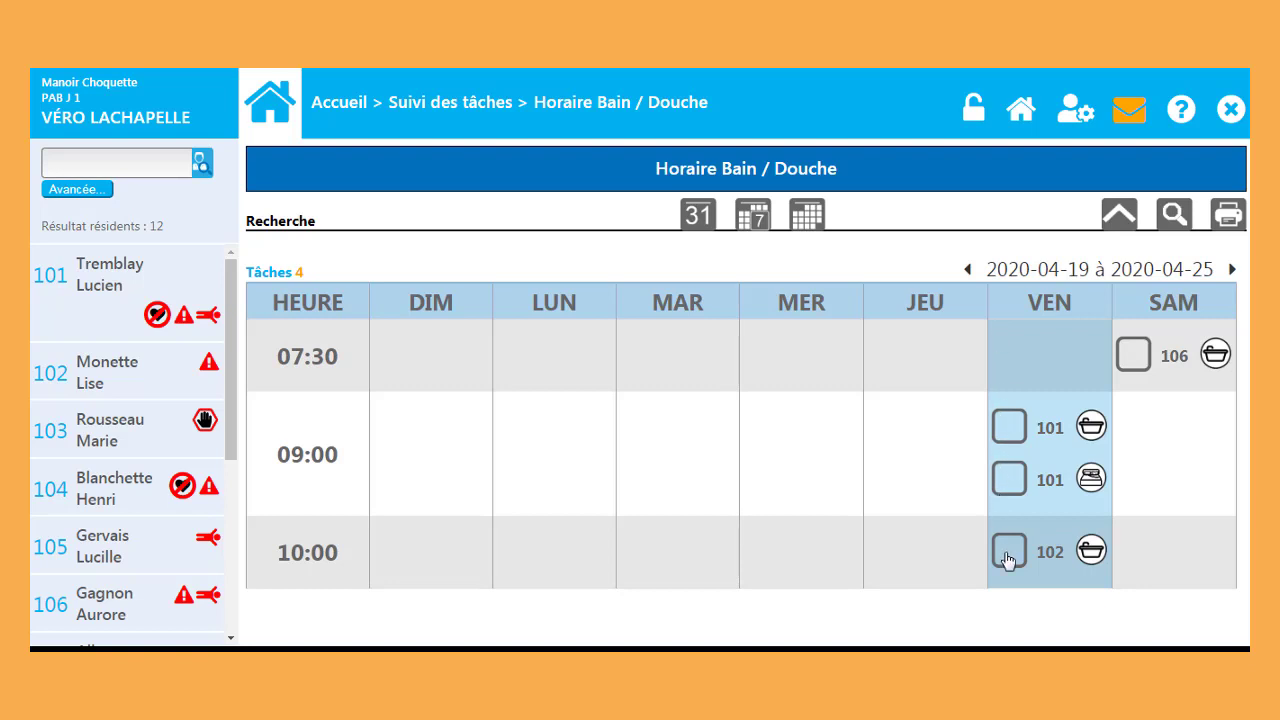
pyautogui.click(698, 218)
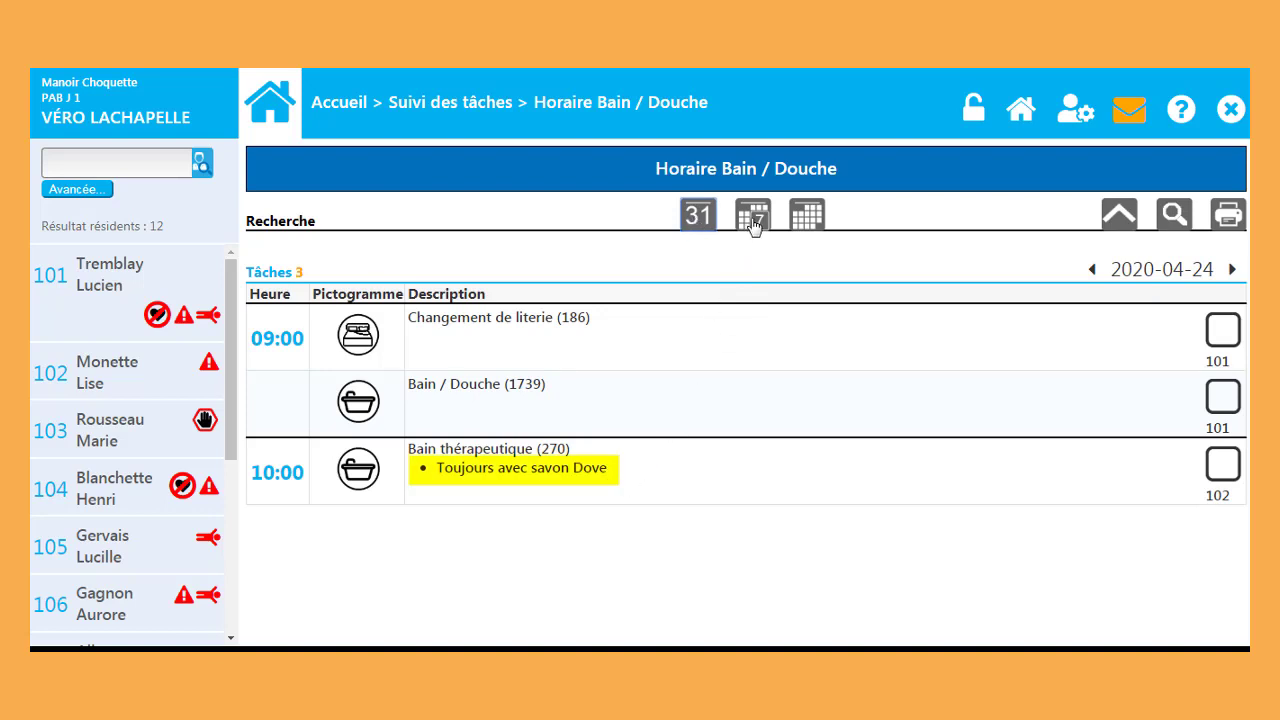
pyautogui.click(1093, 270)
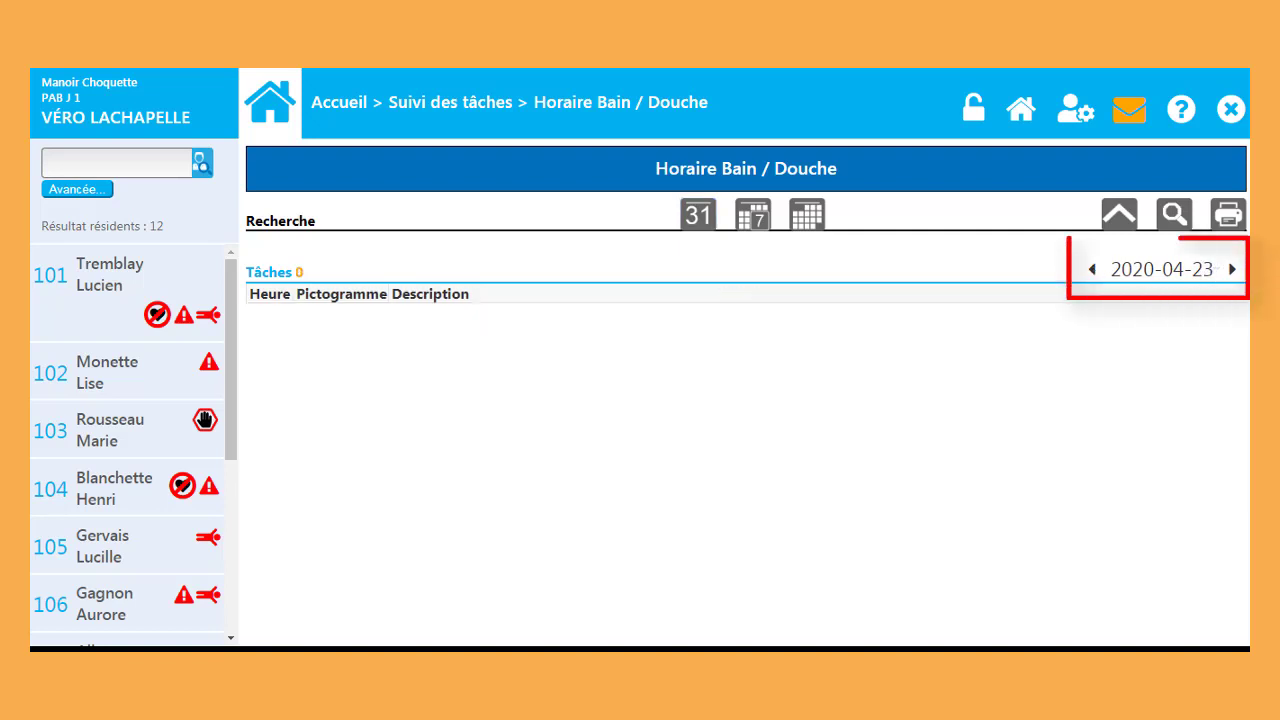
pyautogui.click(1232, 271)
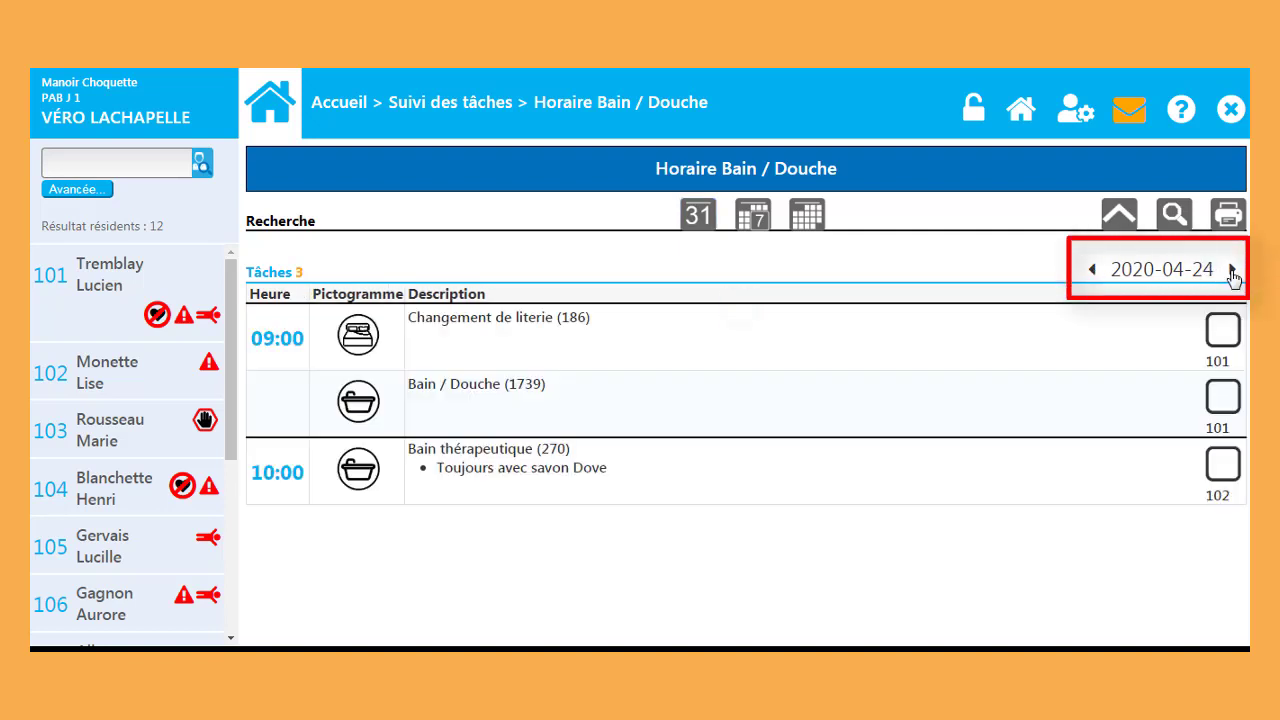
pyautogui.click(753, 216)
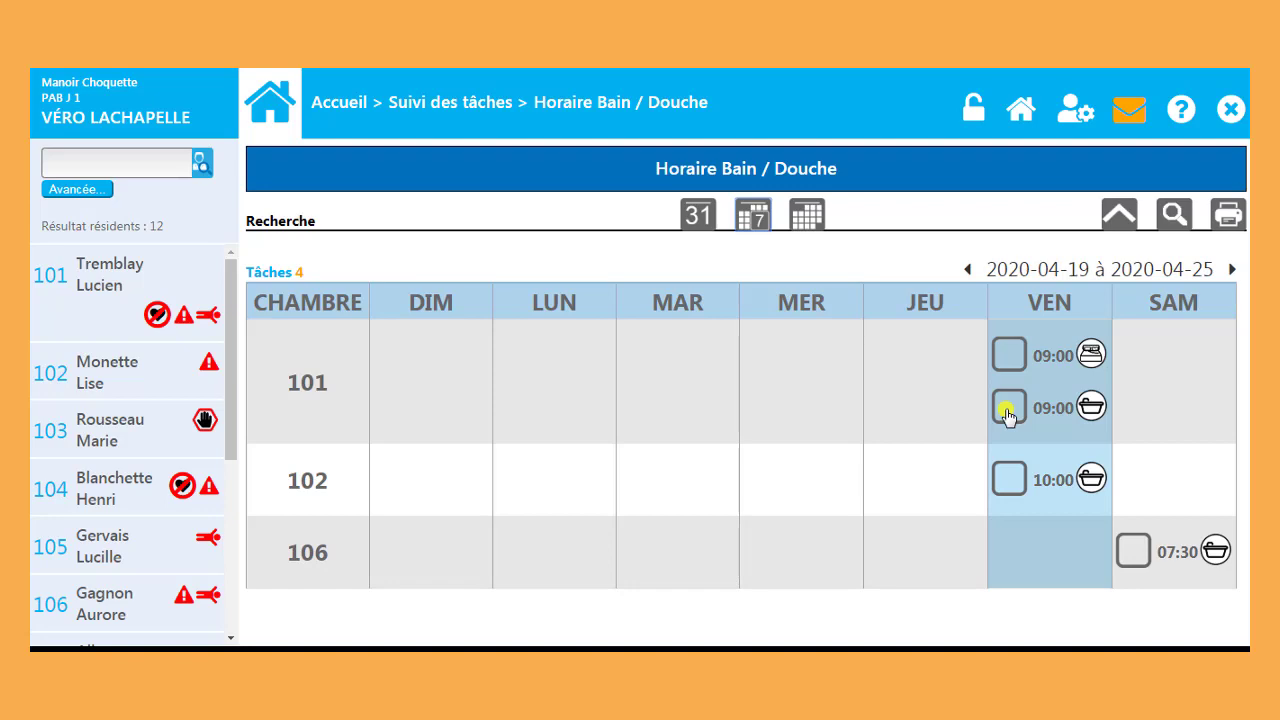
# Step: View room 101's 09:00 bath task, then expand the Recherche filters
pyautogui.click(1008, 408)
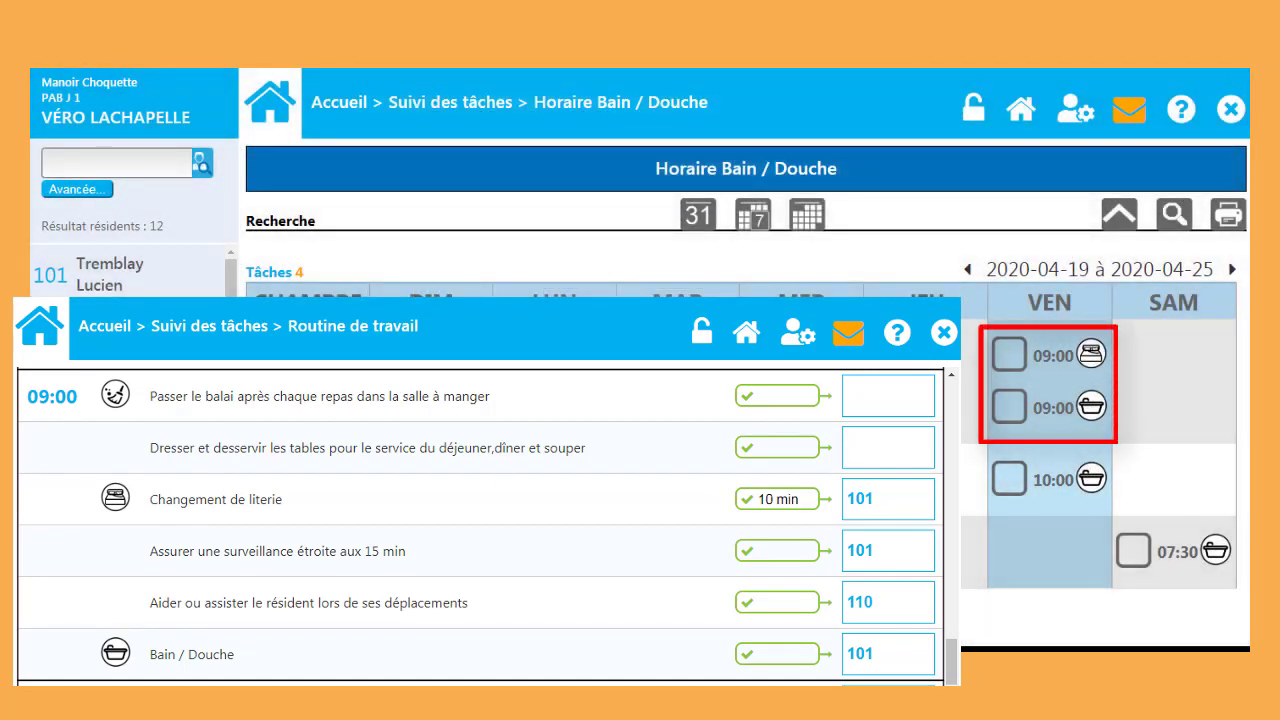
pyautogui.click(1119, 217)
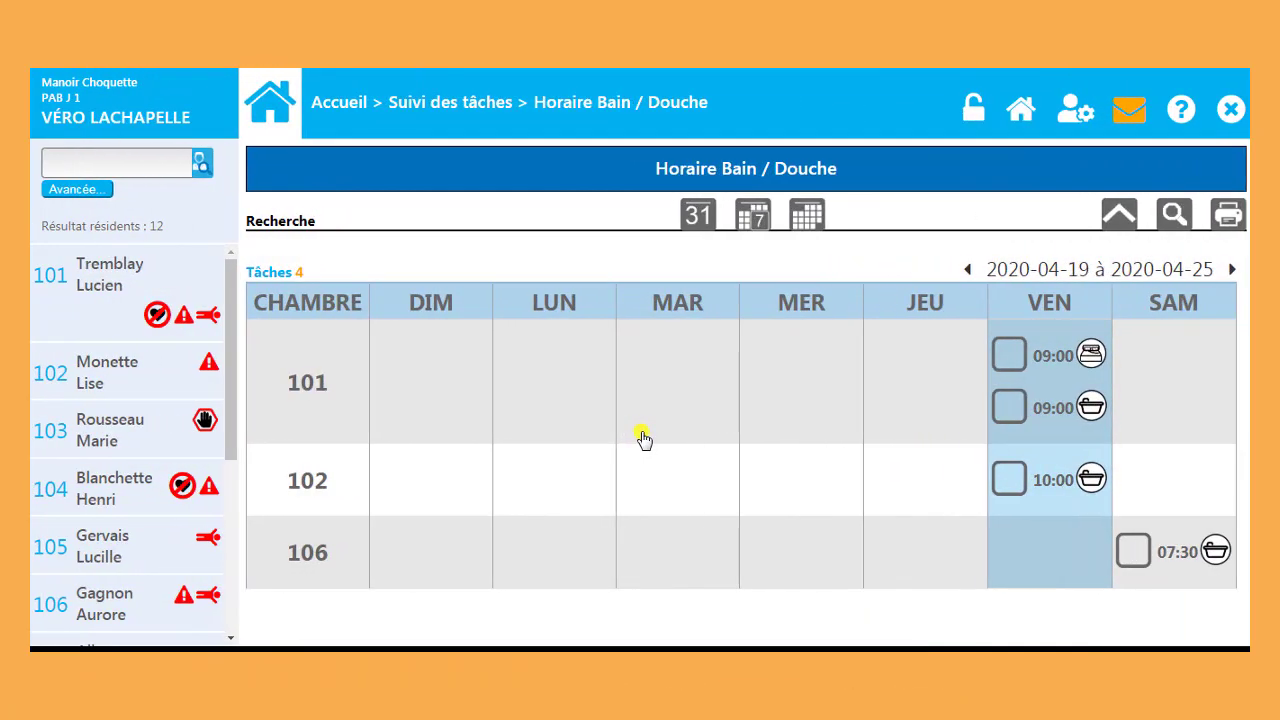
pyautogui.click(1119, 223)
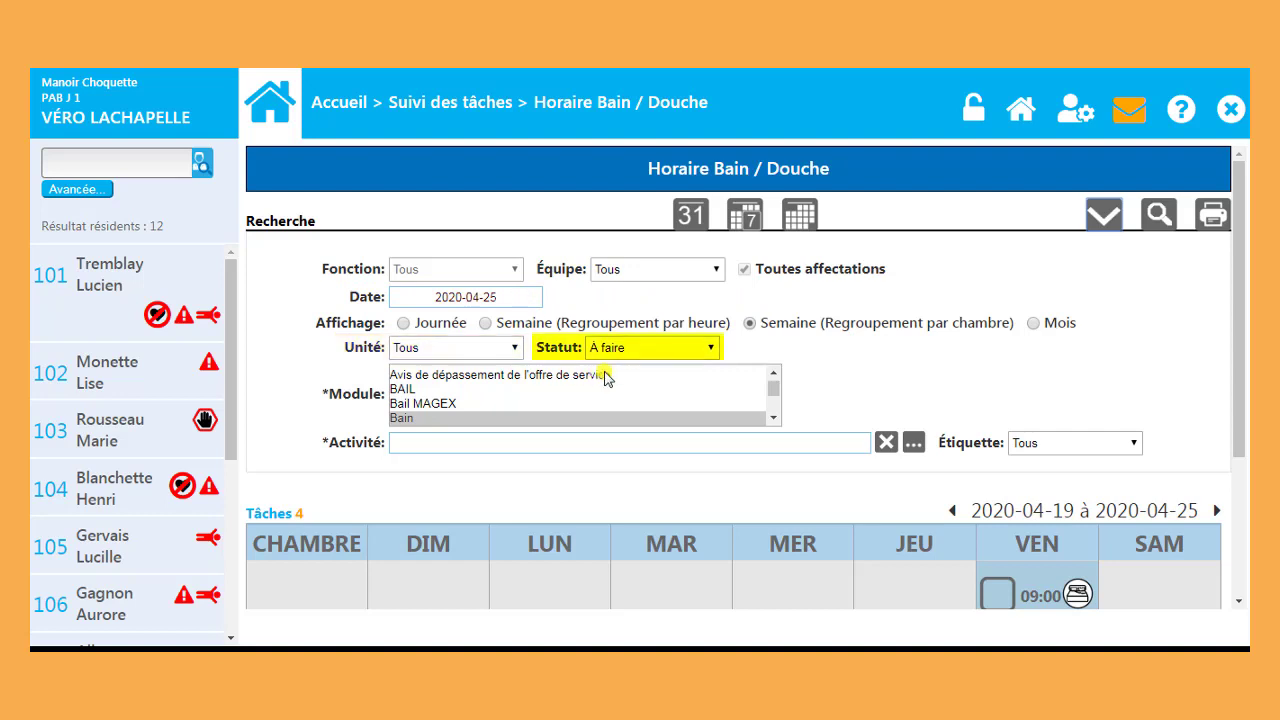
# Step: Search the bath schedule as a single day with status À faire, then return to Suivi des tâches
pyautogui.click(684, 350)
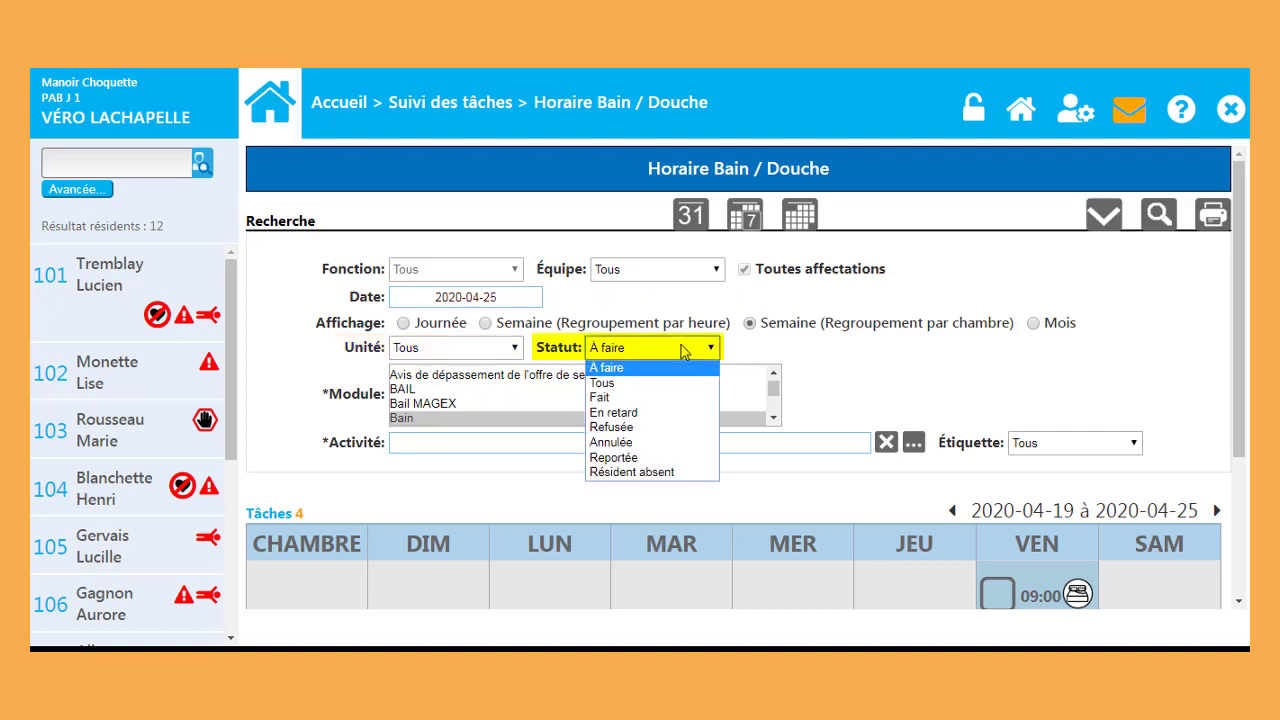
pyautogui.click(684, 350)
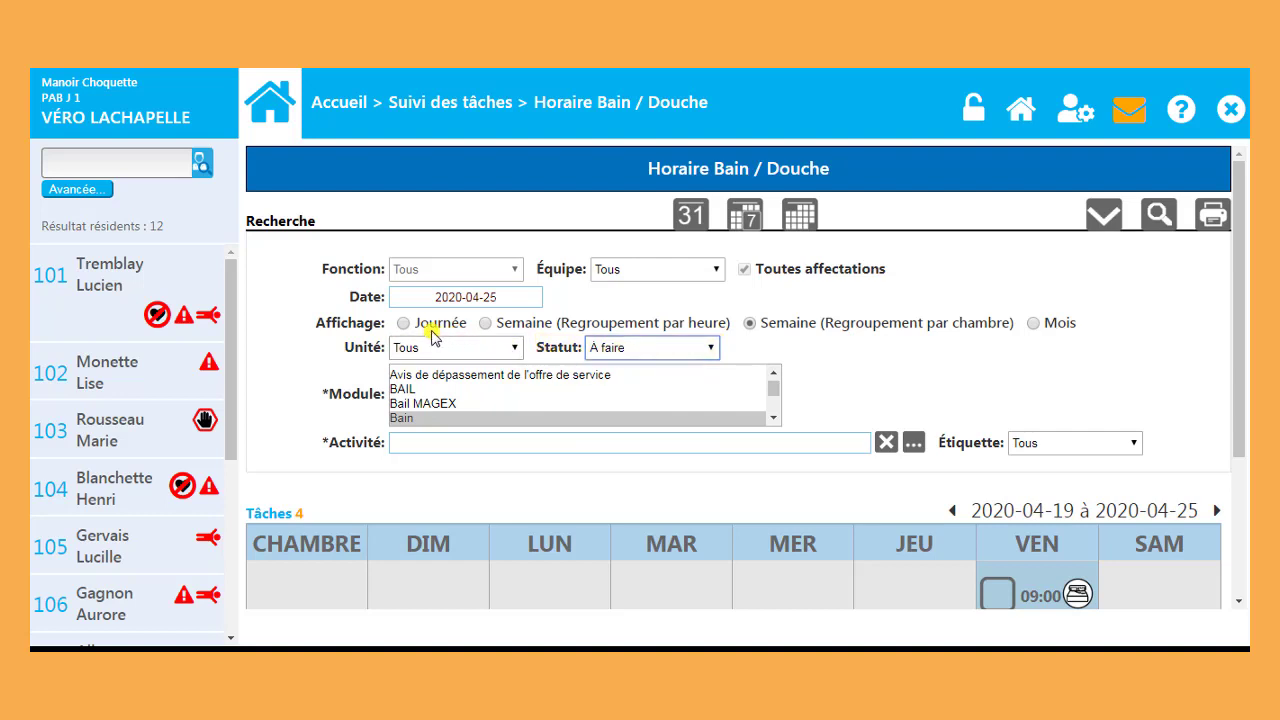
pyautogui.click(402, 324)
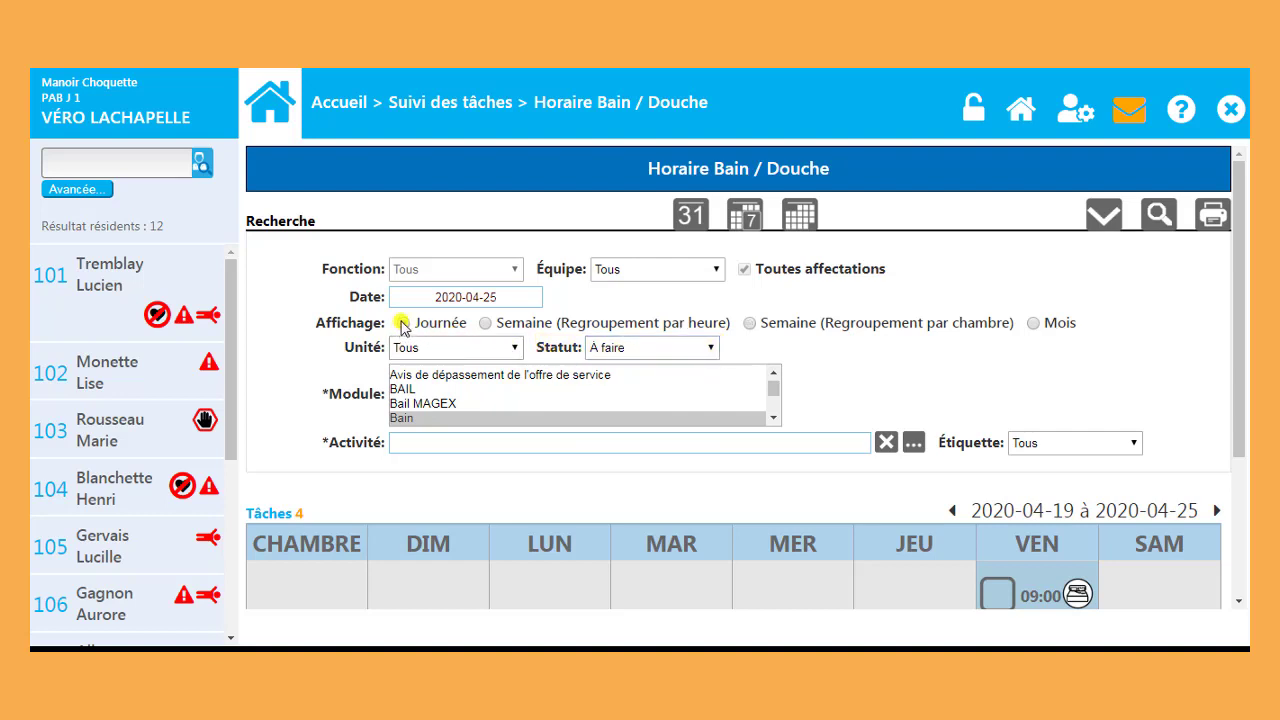
pyautogui.click(1157, 217)
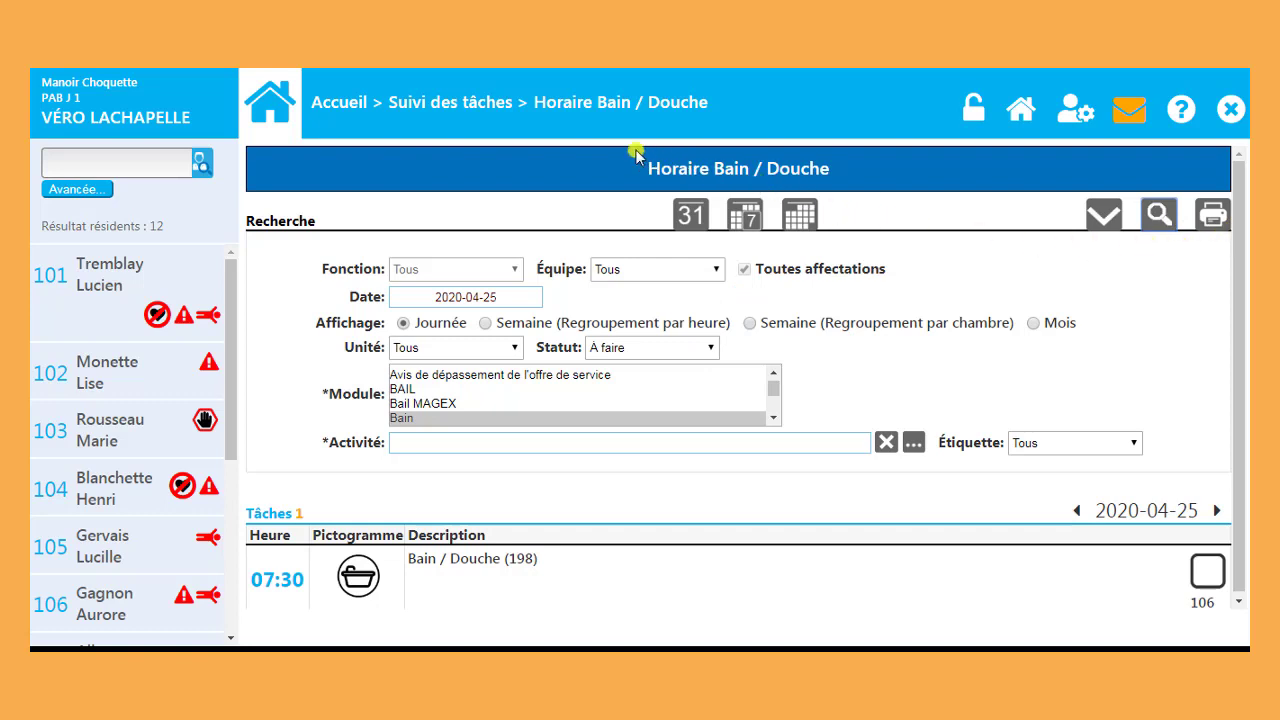
pyautogui.click(505, 113)
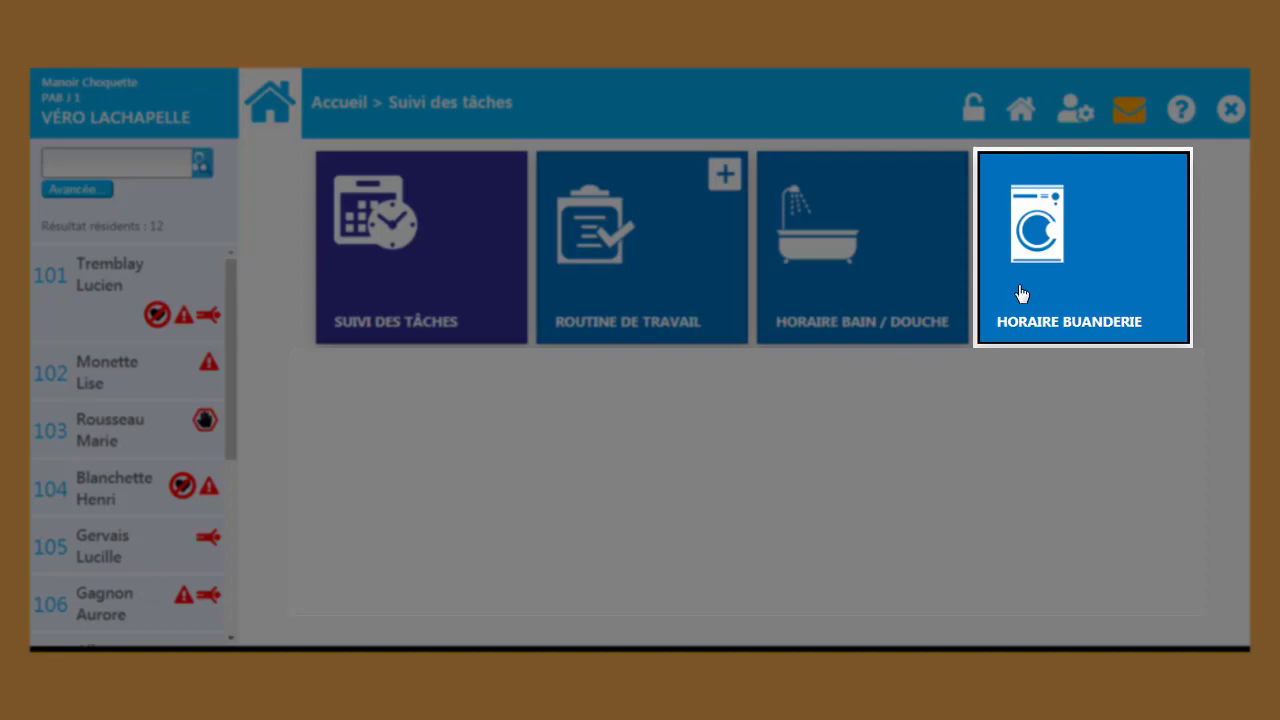
# Step: Review the Horaire Buanderie schedule and its search filters, then open Équipes
pyautogui.click(1021, 293)
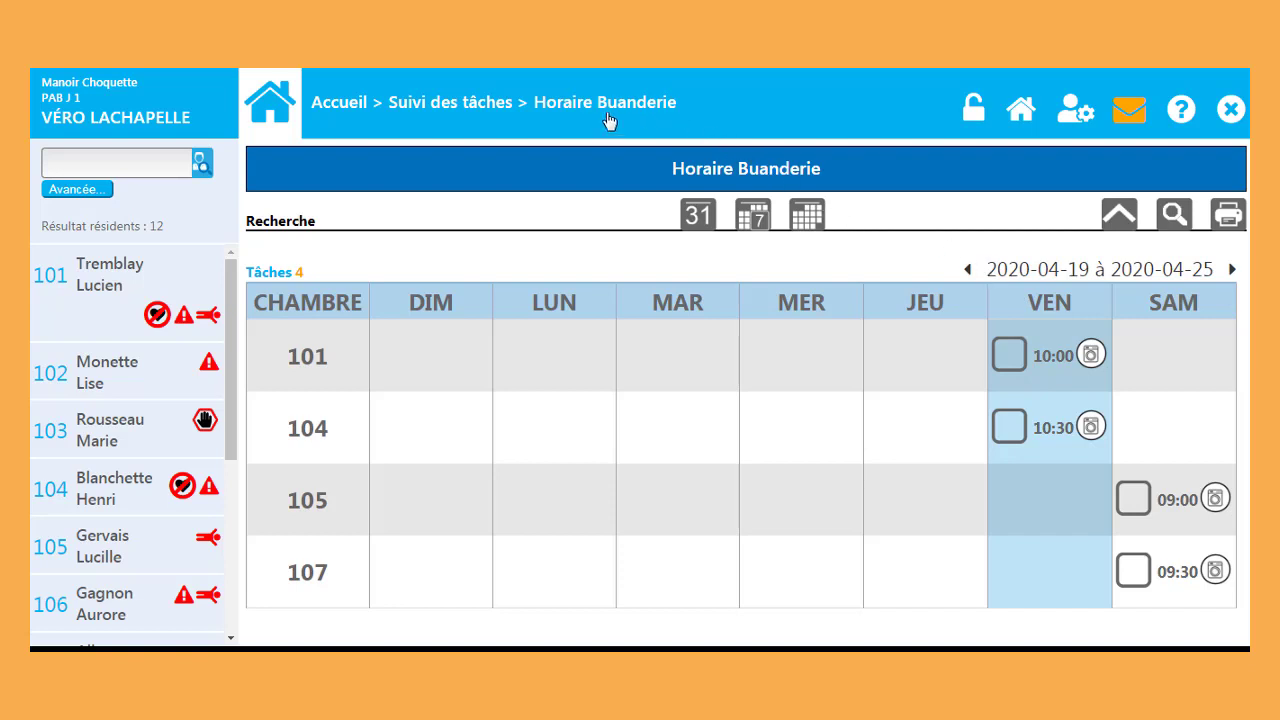
pyautogui.click(1115, 220)
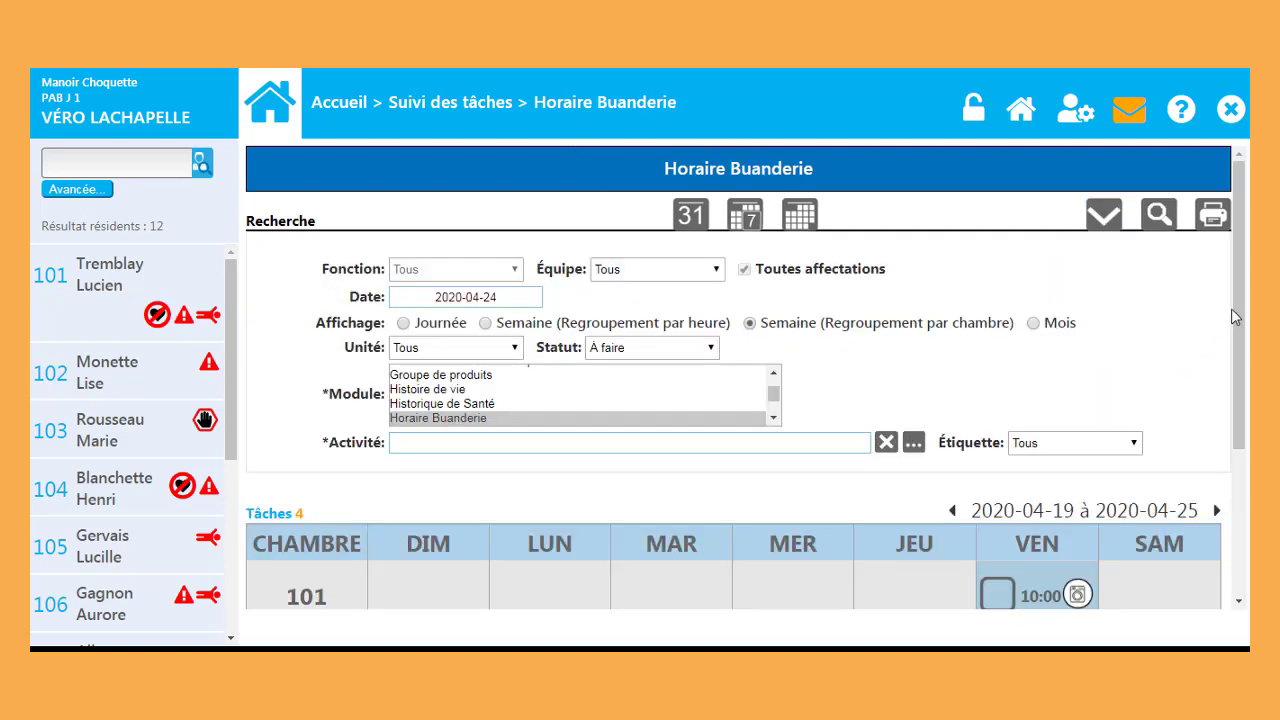
pyautogui.moveTo(1239, 309); pyautogui.dragTo(1239, 474)
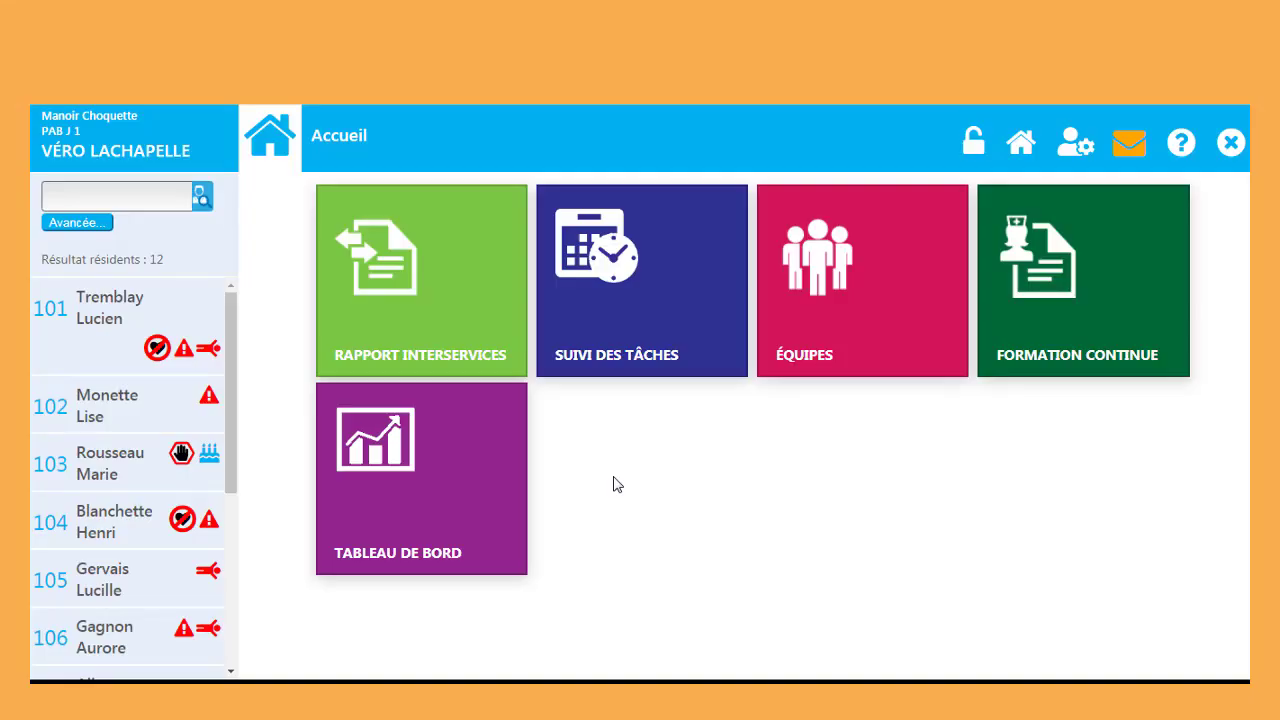
pyautogui.click(907, 318)
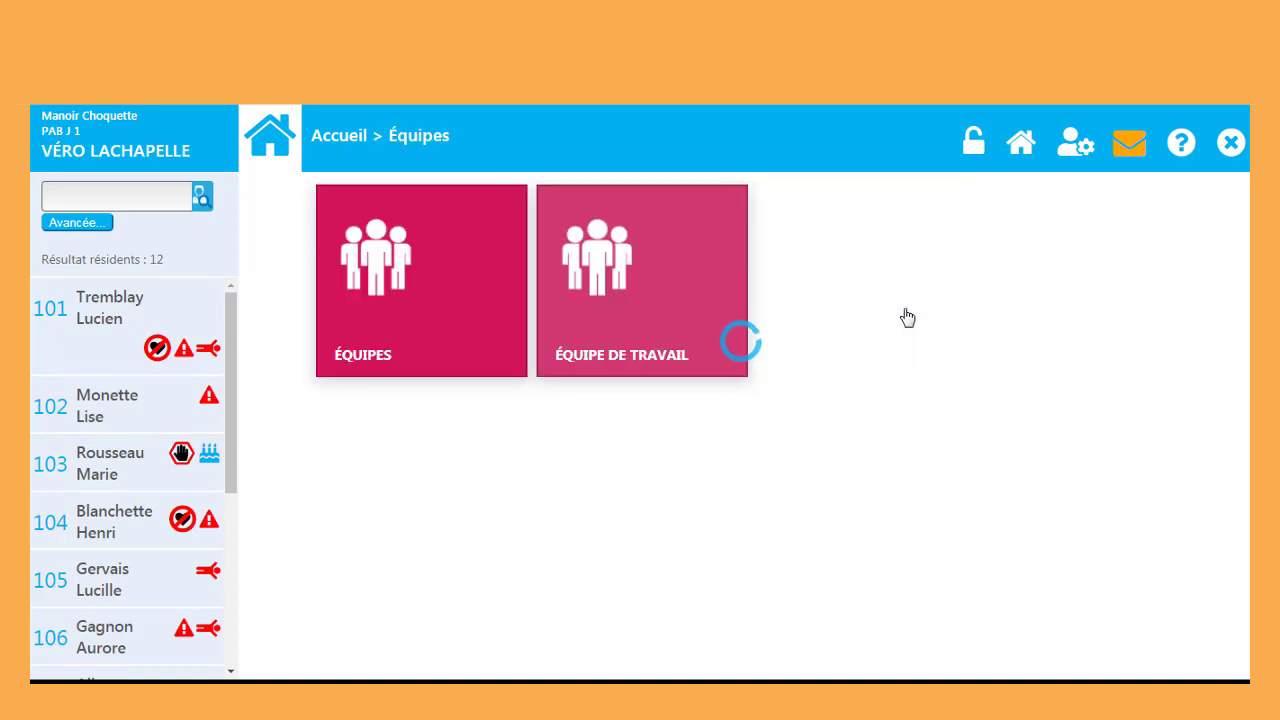
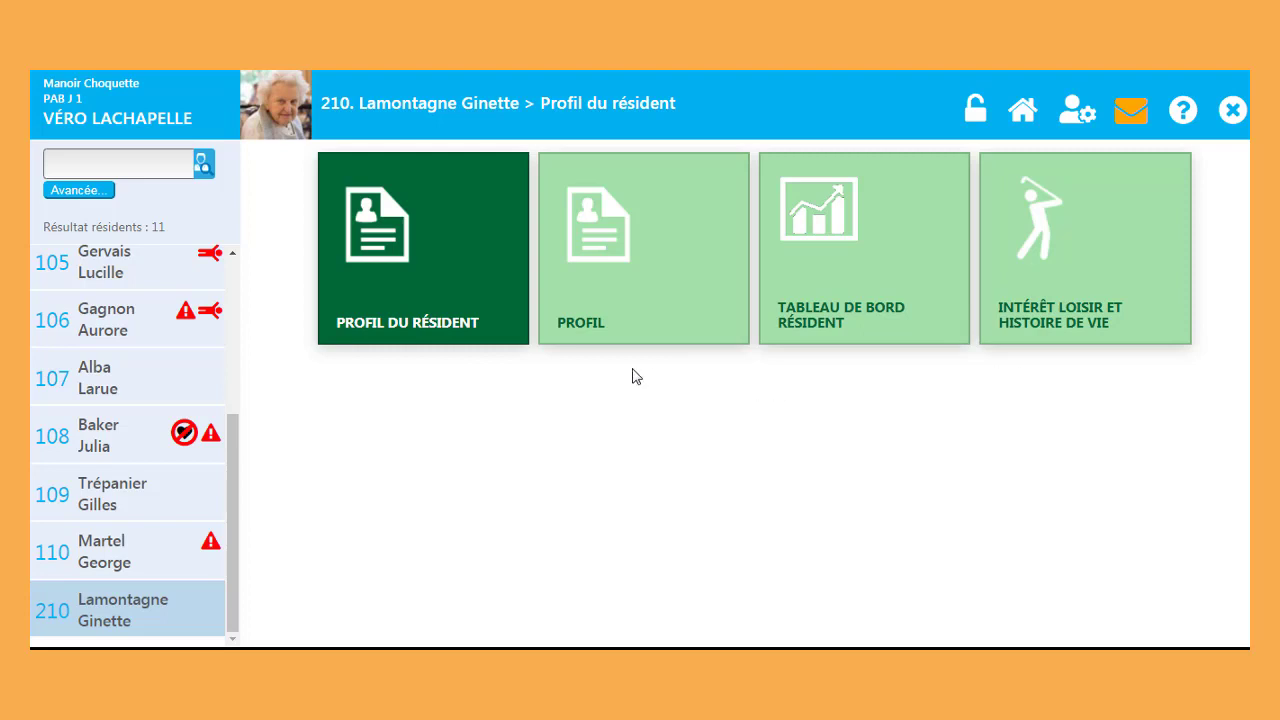
# Step: Open resident 210's Profil page and scroll from Données Démographiques down to Équipement de sécurité
pyautogui.click(624, 314)
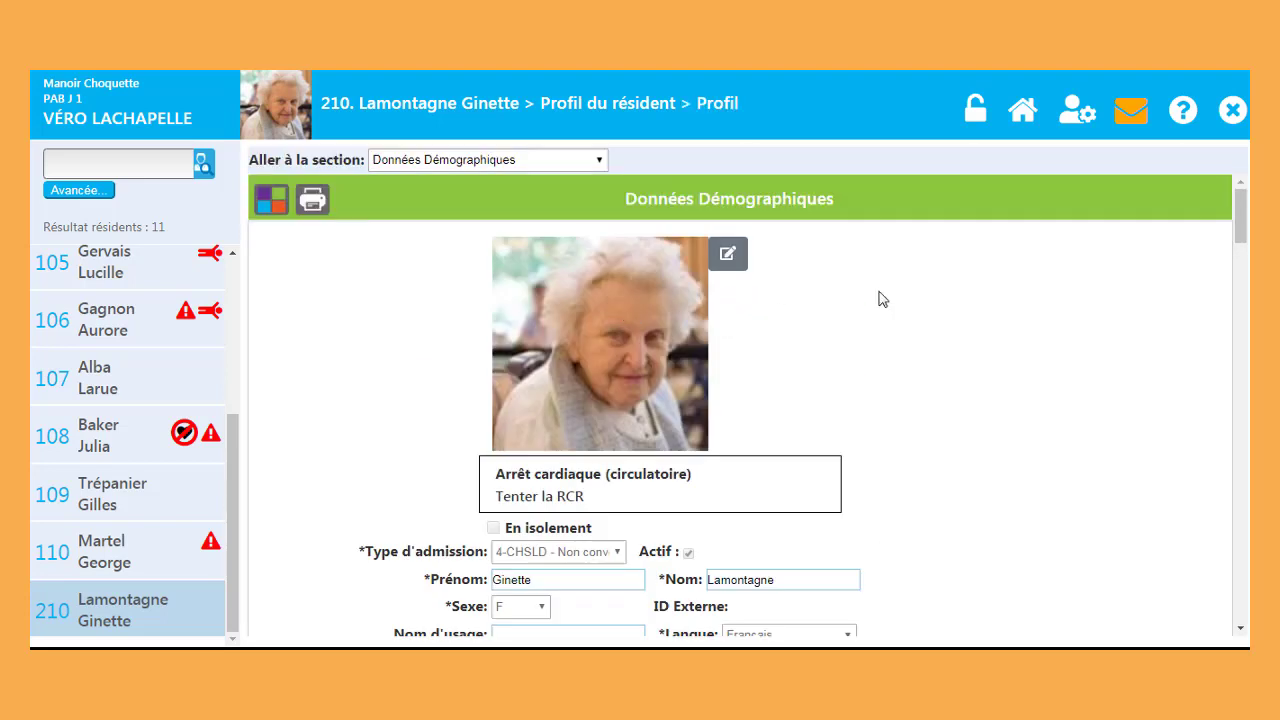
pyautogui.moveTo(1236, 216); pyautogui.dragTo(1246, 337)
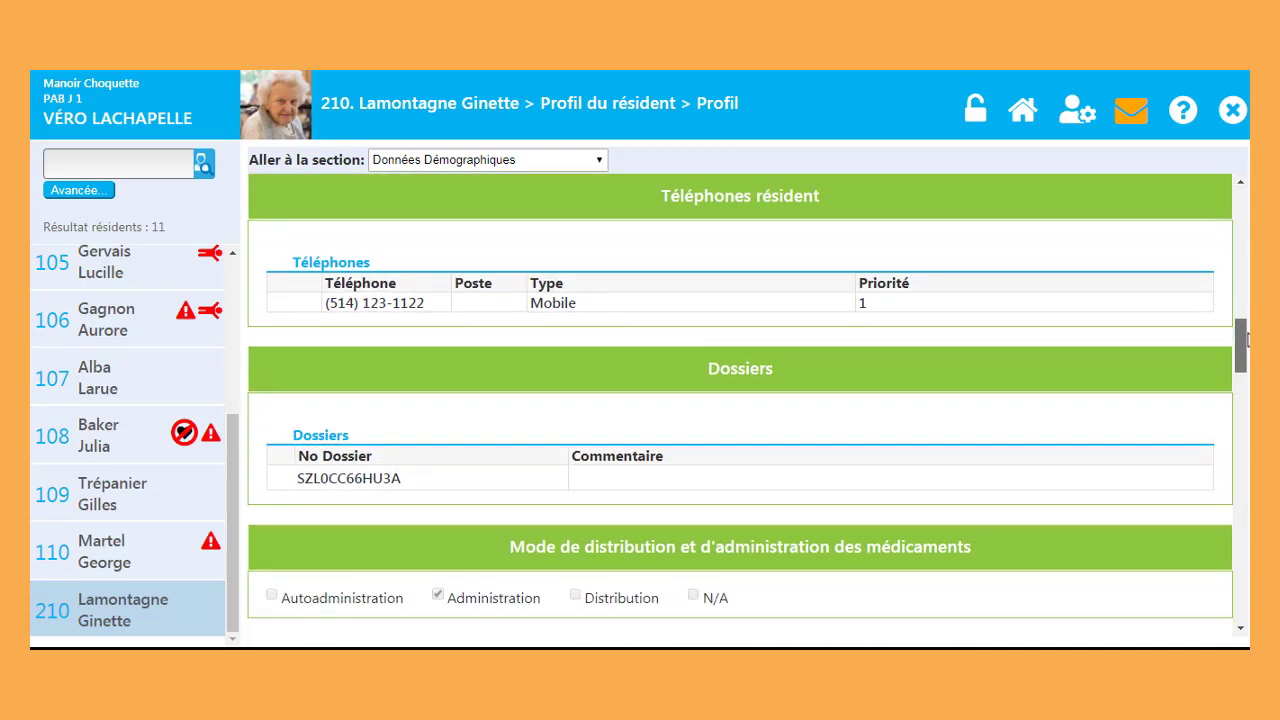
pyautogui.moveTo(1246, 337); pyautogui.dragTo(1246, 505)
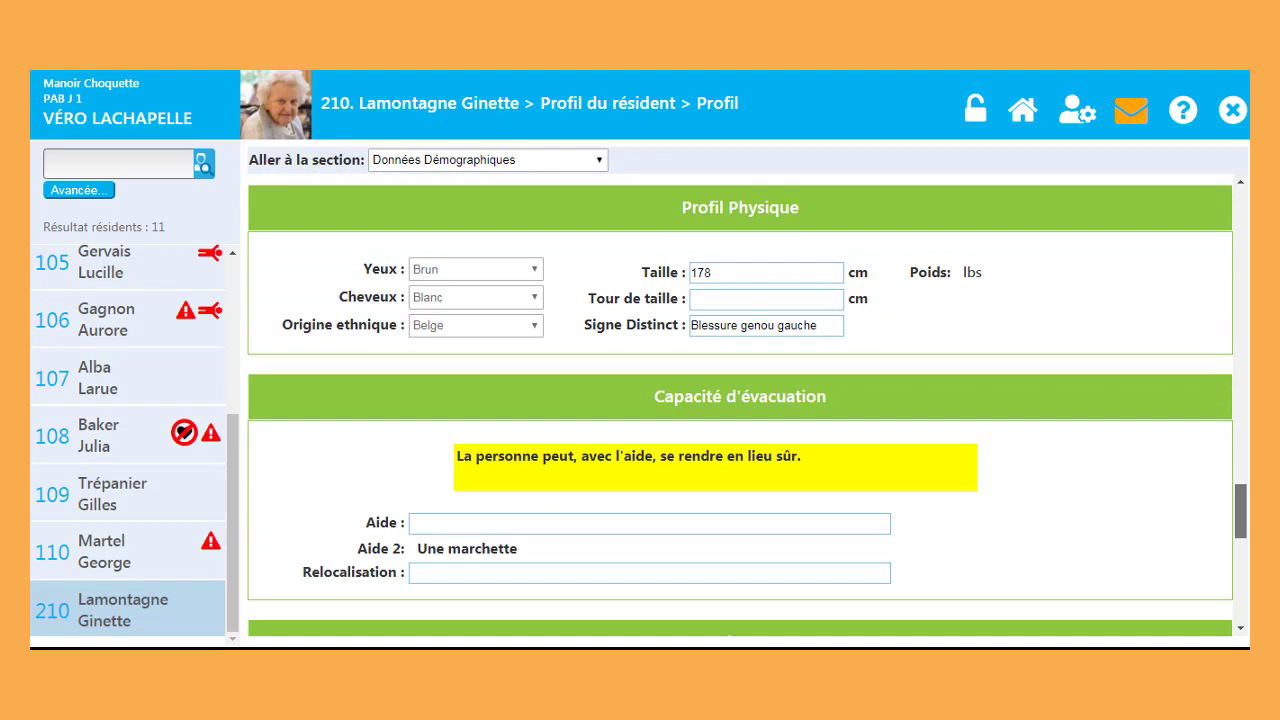
pyautogui.moveTo(1241, 511); pyautogui.dragTo(1240, 214)
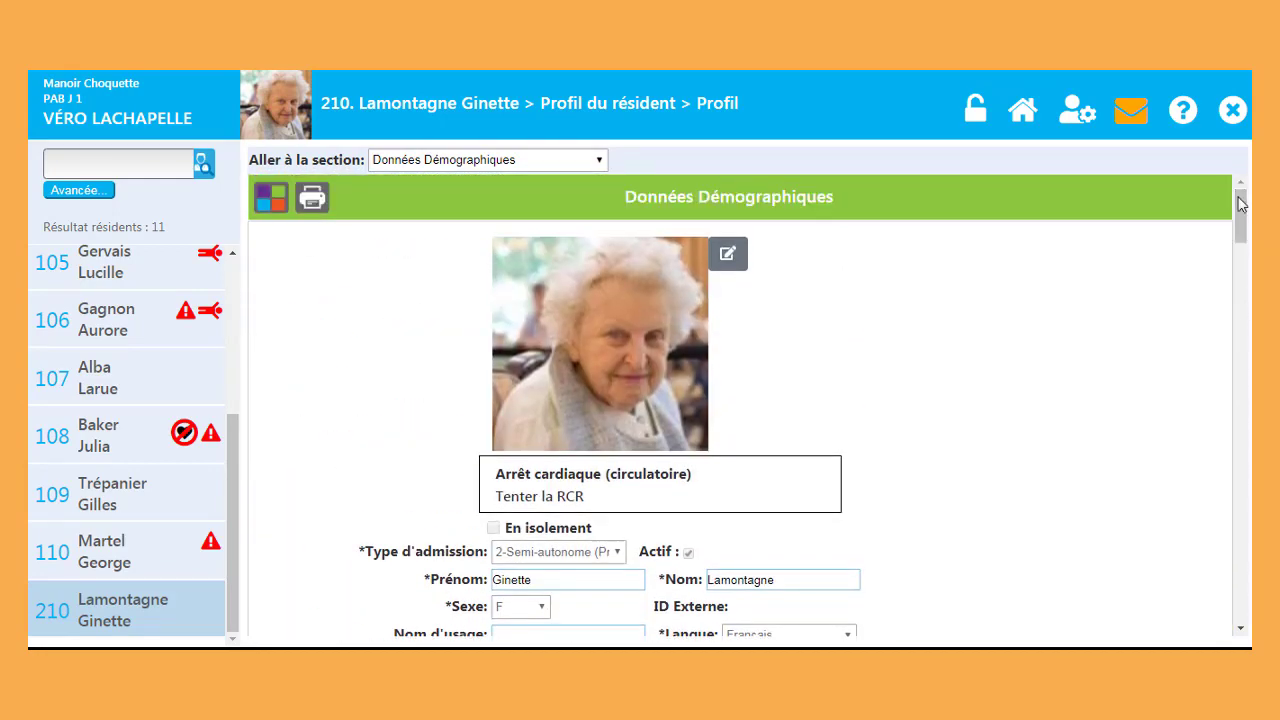
pyautogui.click(599, 161)
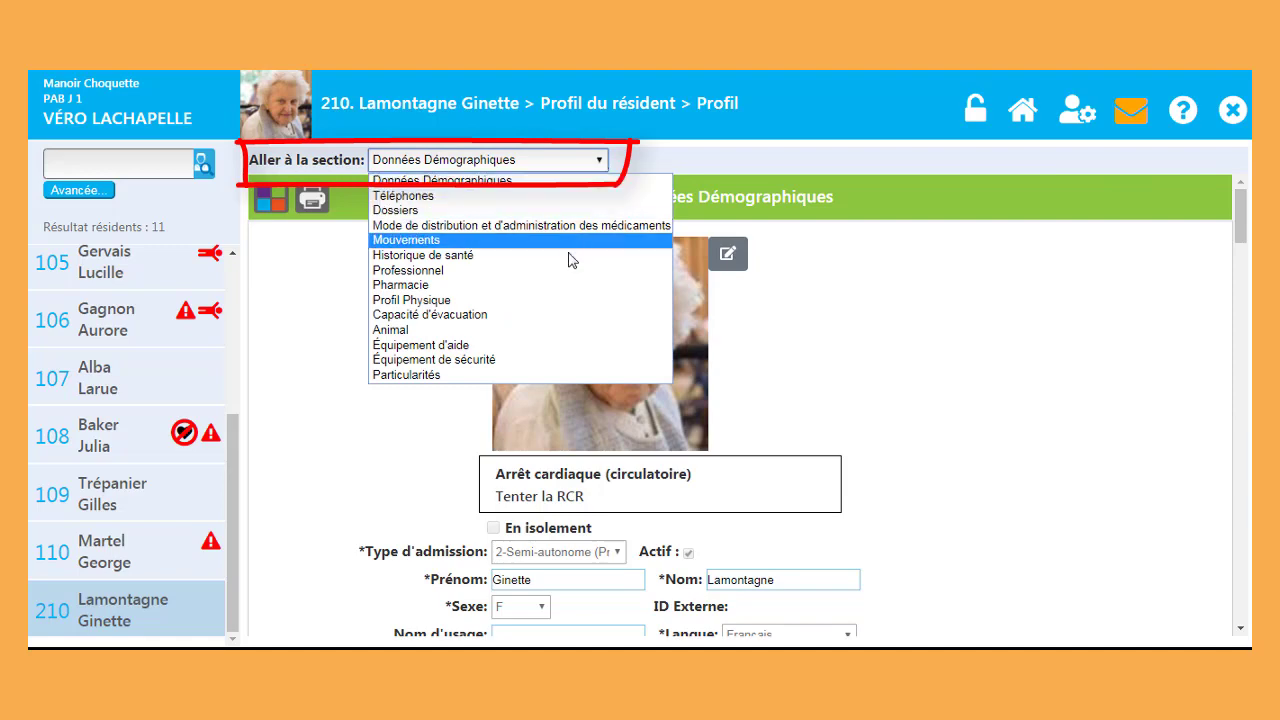
pyautogui.click(558, 287)
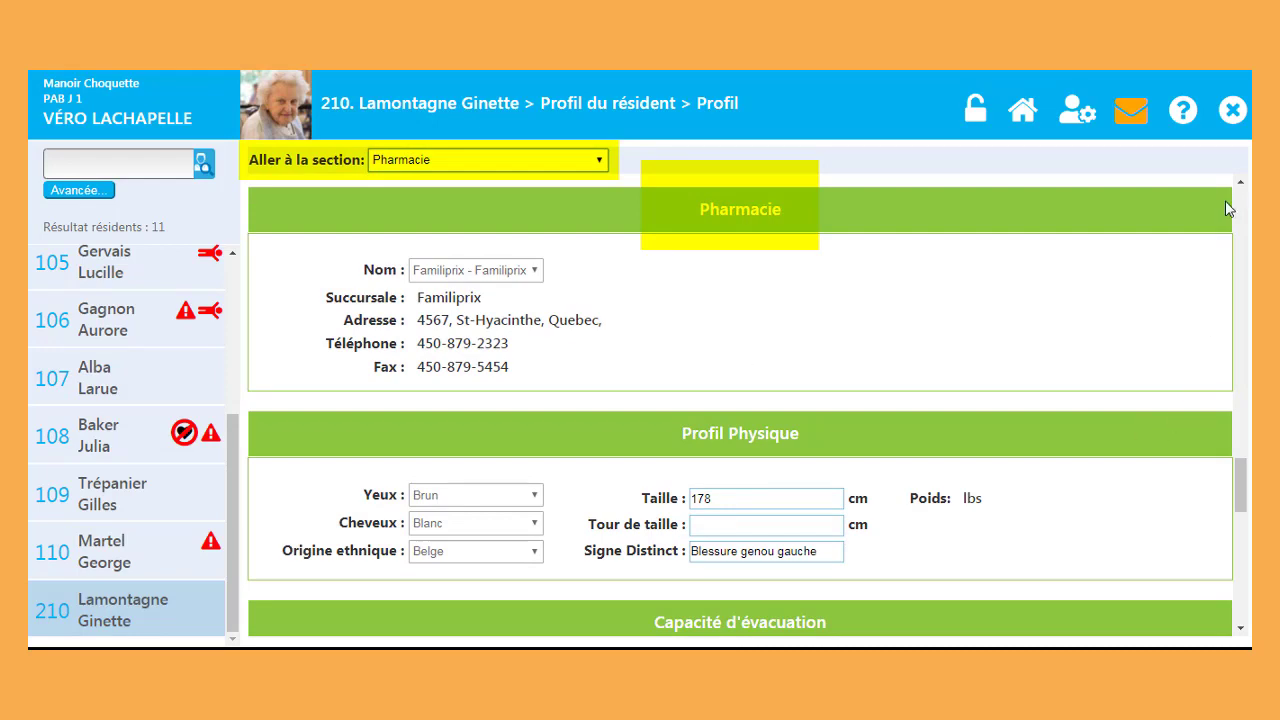
pyautogui.scroll(10, 1245, 203)
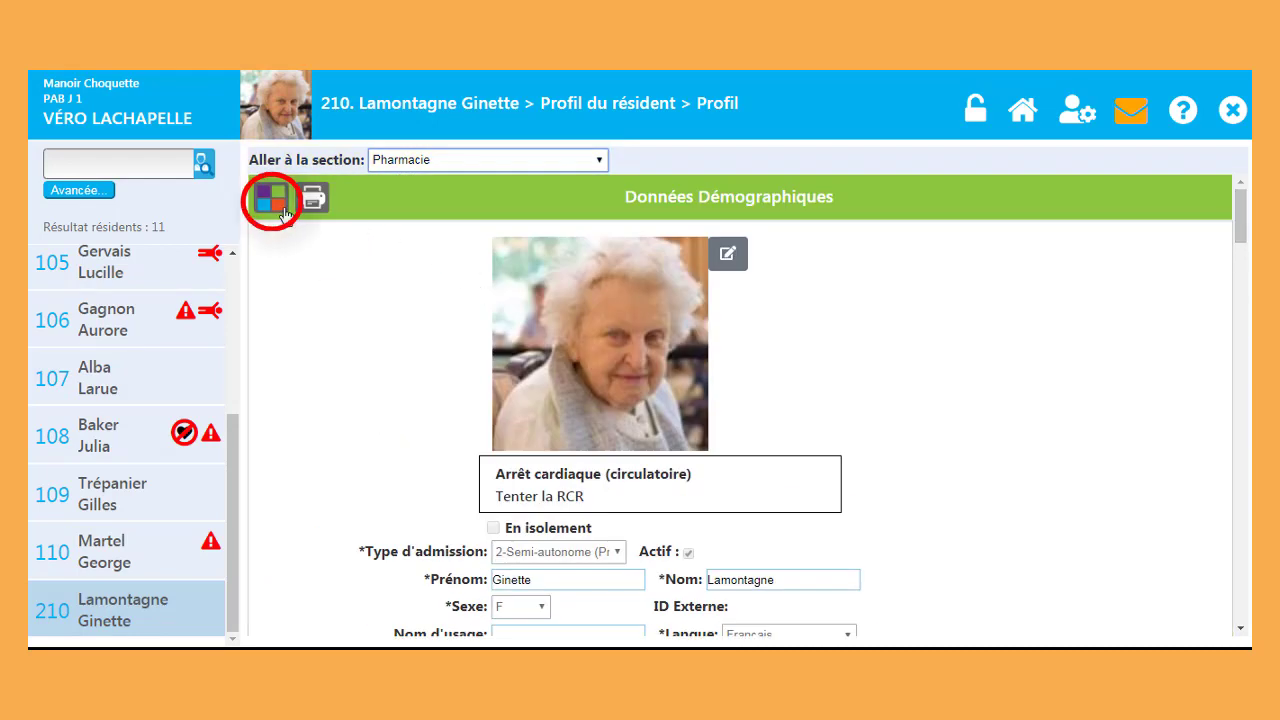
pyautogui.click(273, 206)
pyautogui.click(330, 280)
pyautogui.click(566, 309)
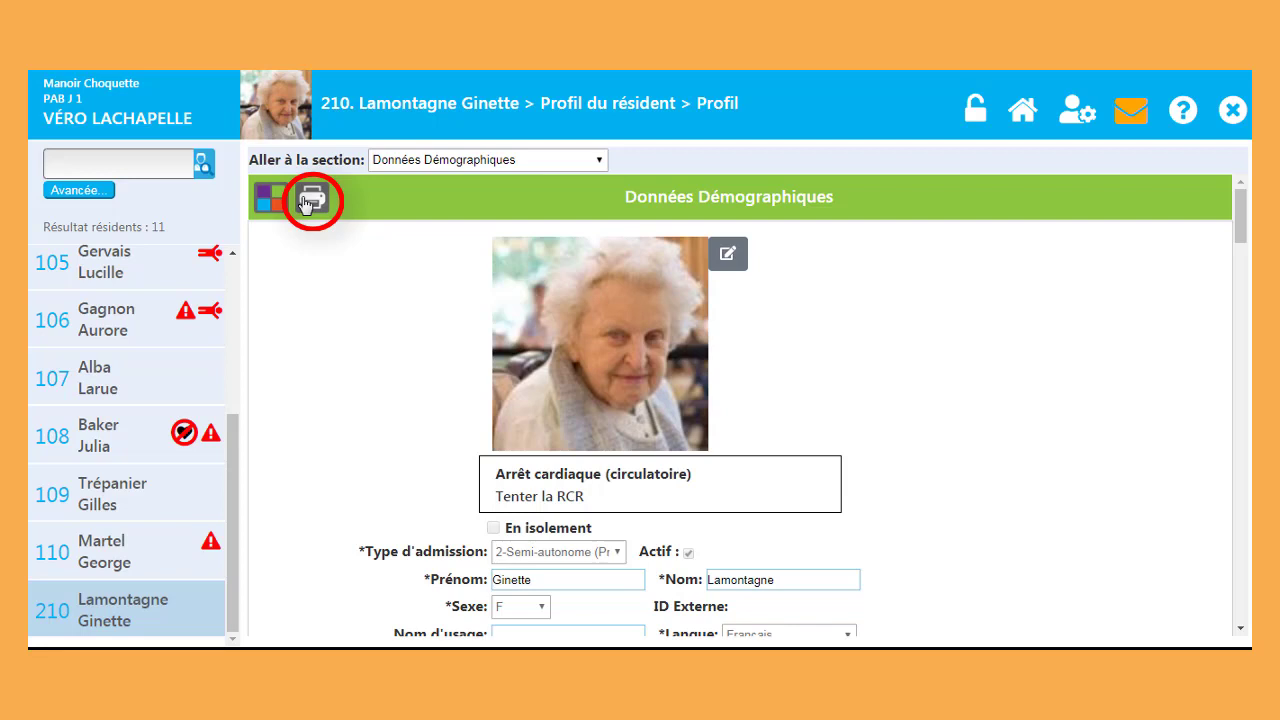
# Step: Print the Hospitalisation report with Inclure PTI and Plan d'assistance checked, starting 2020-05-01
pyautogui.click(306, 203)
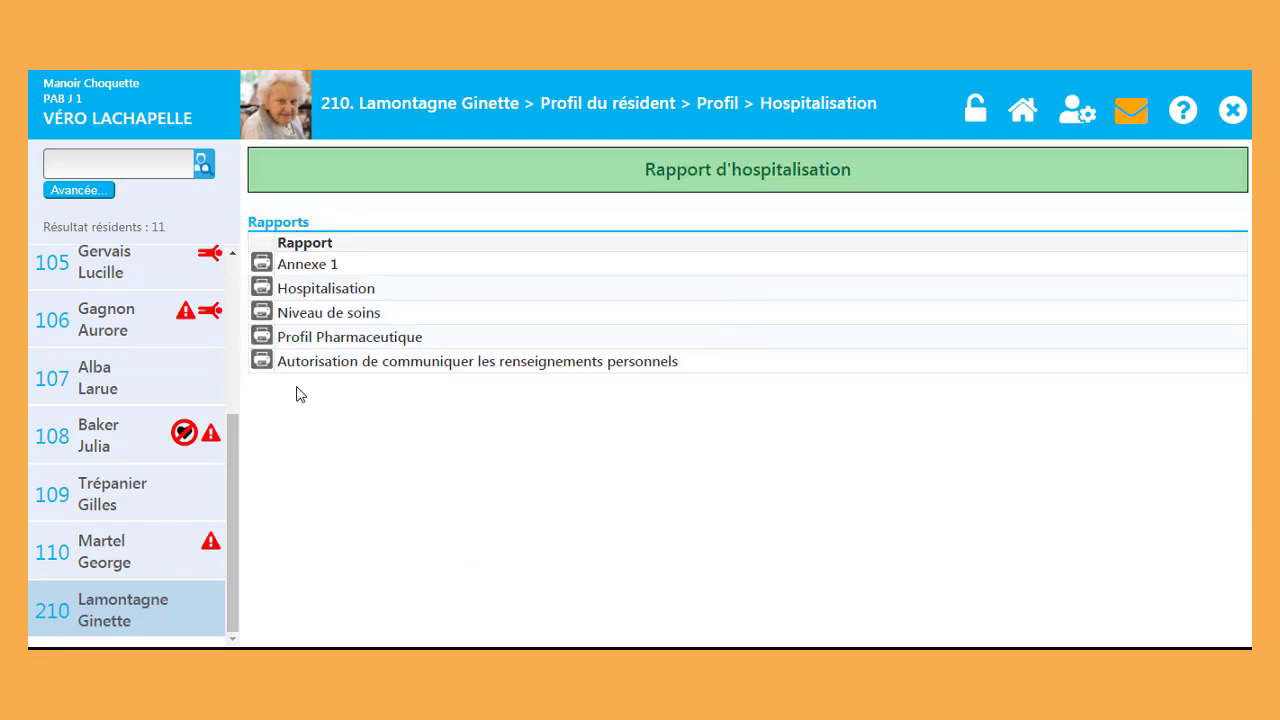
pyautogui.click(261, 290)
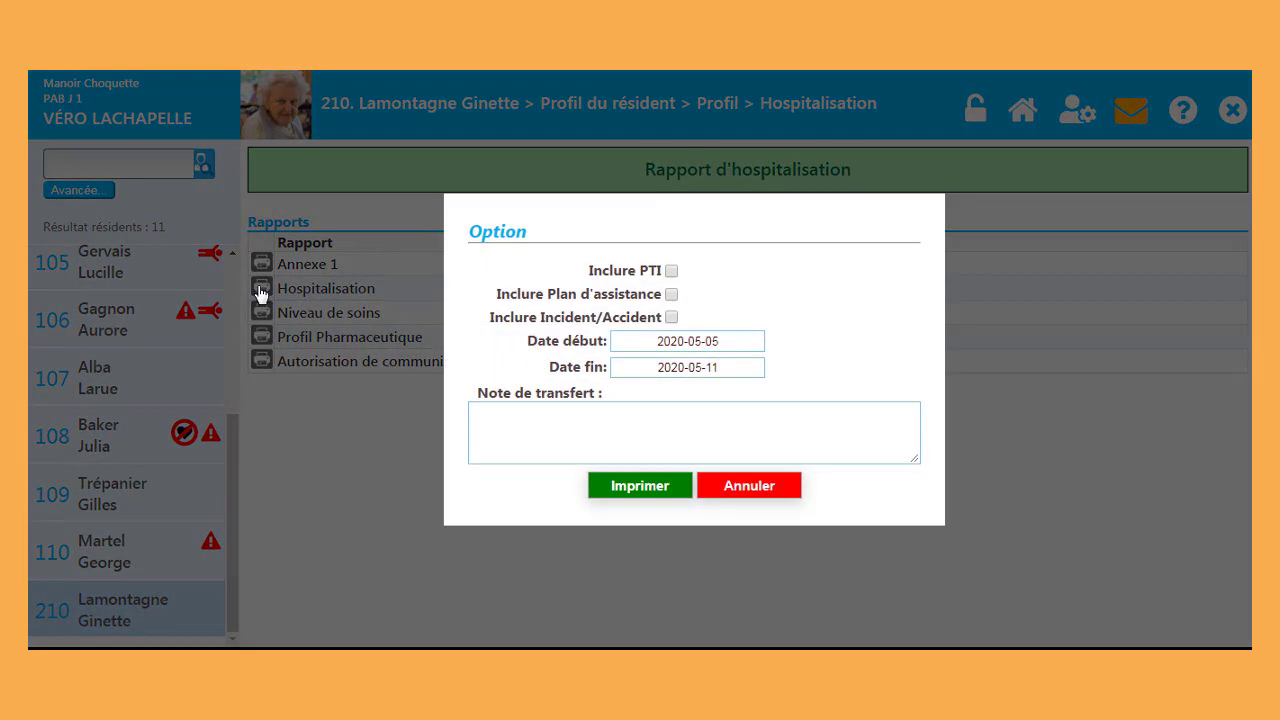
pyautogui.click(672, 271)
pyautogui.click(671, 294)
pyautogui.click(743, 348)
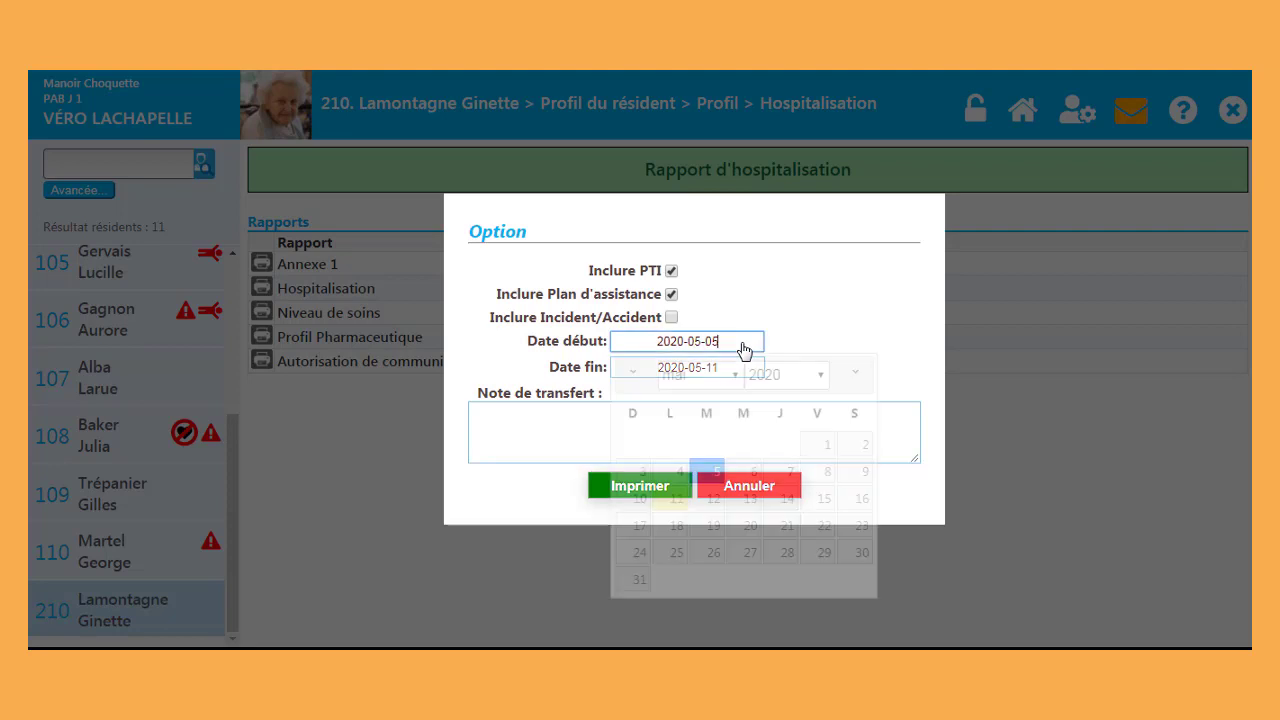
pyautogui.click(811, 445)
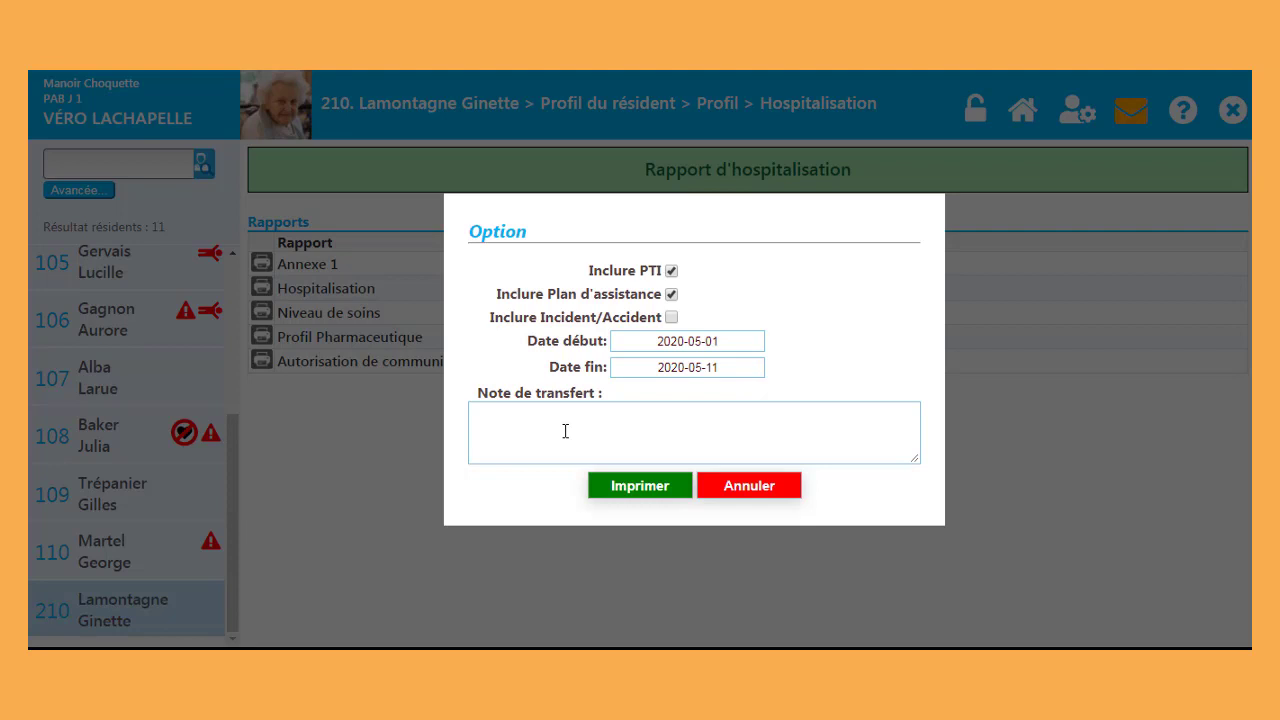
pyautogui.click(611, 486)
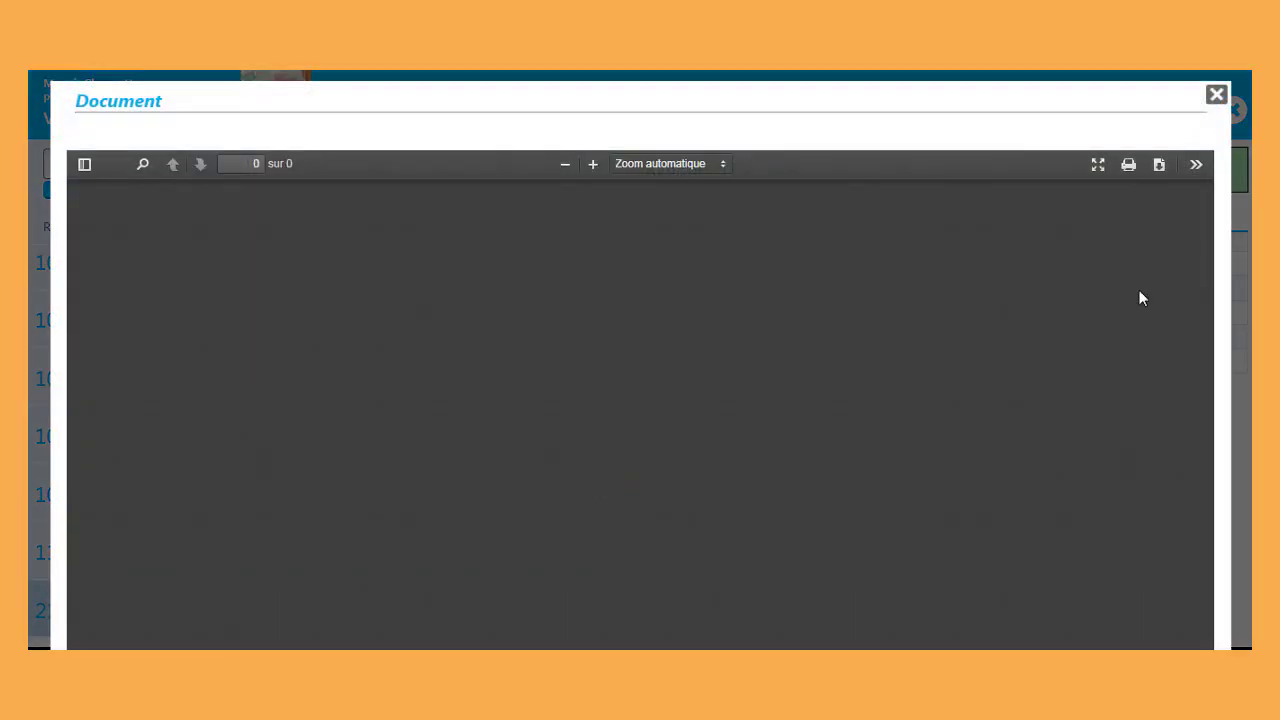
# Step: Scroll through the 7-page resident report and close it
pyautogui.scroll(-12, 1149, 275)
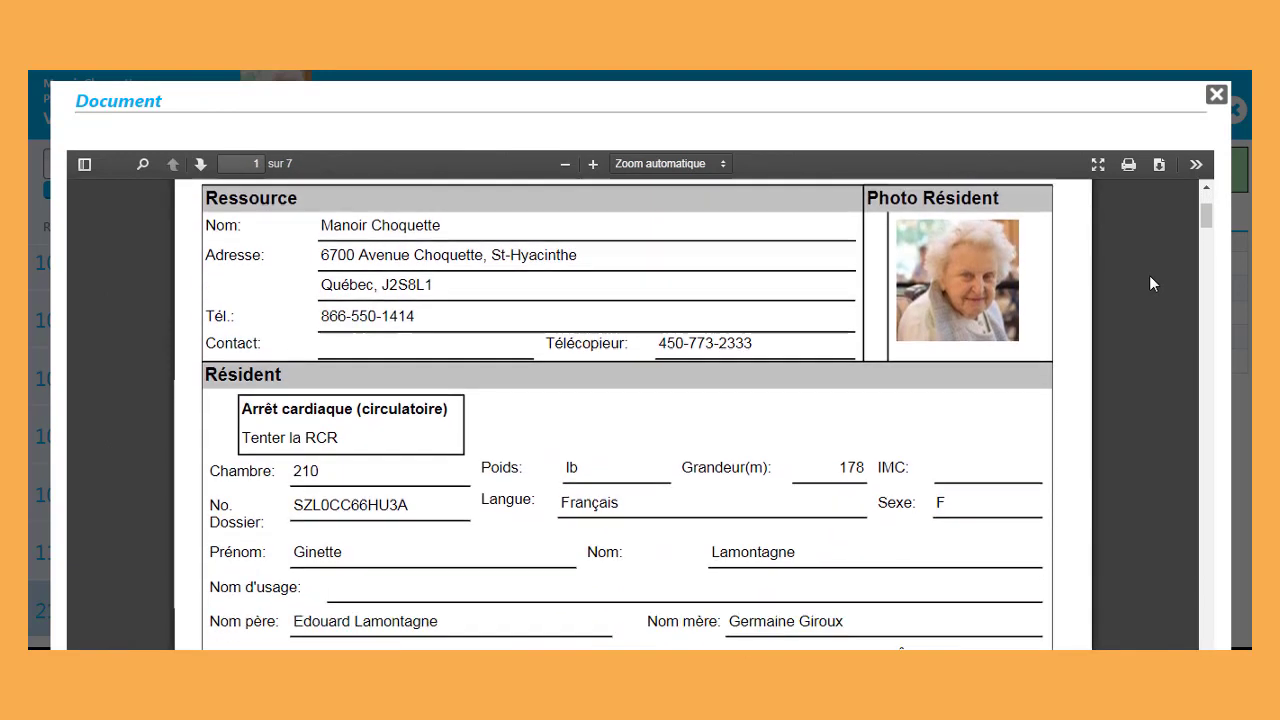
pyautogui.scroll(-10, 1149, 275)
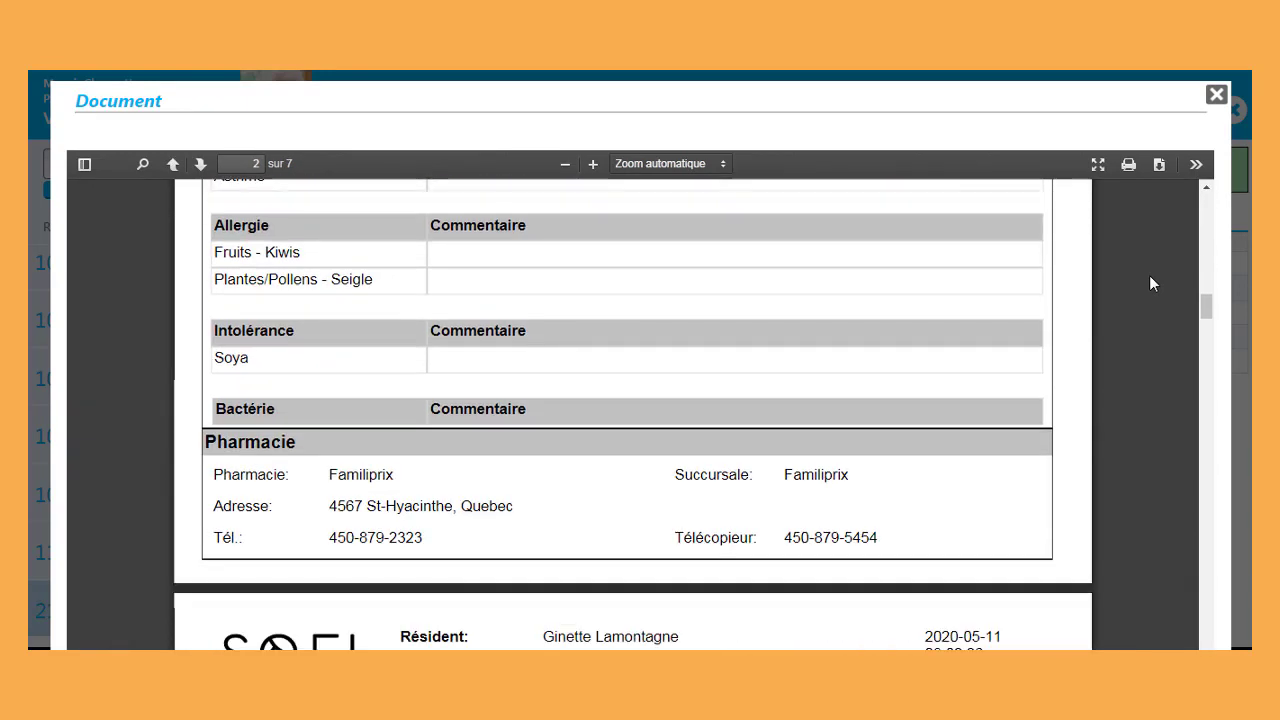
pyautogui.scroll(-12, 1149, 275)
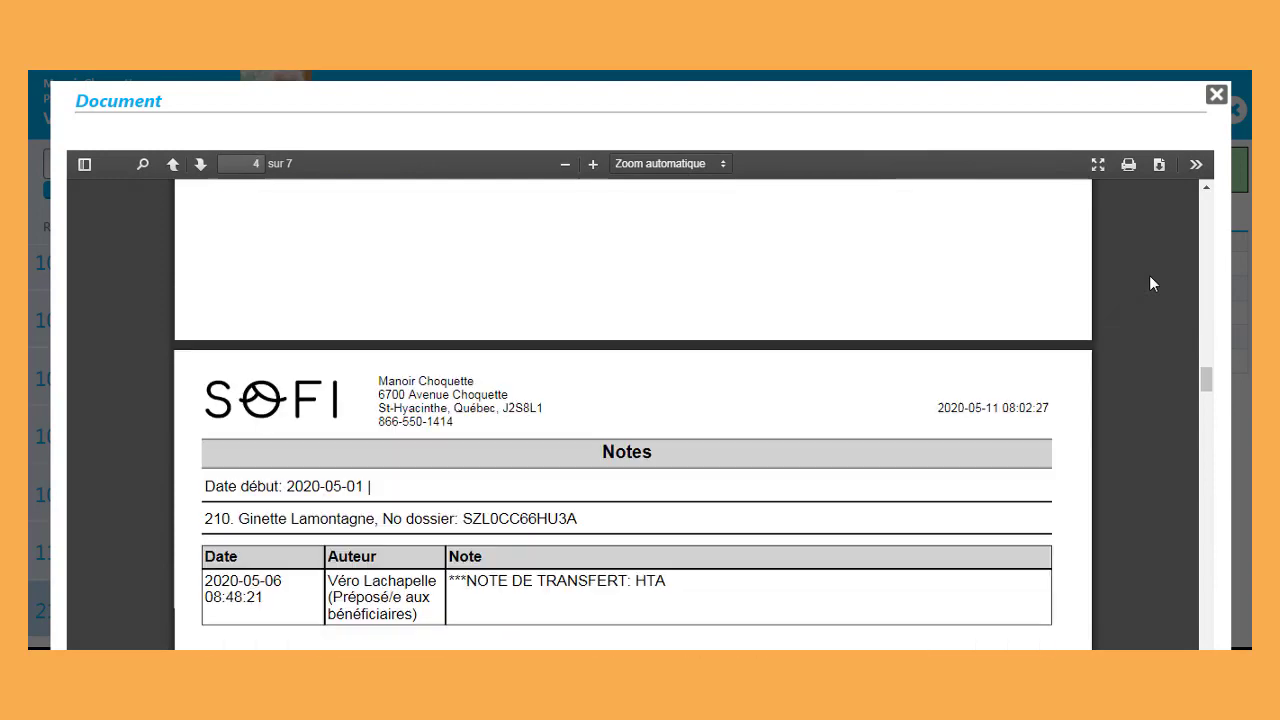
pyautogui.scroll(-15, 1149, 284)
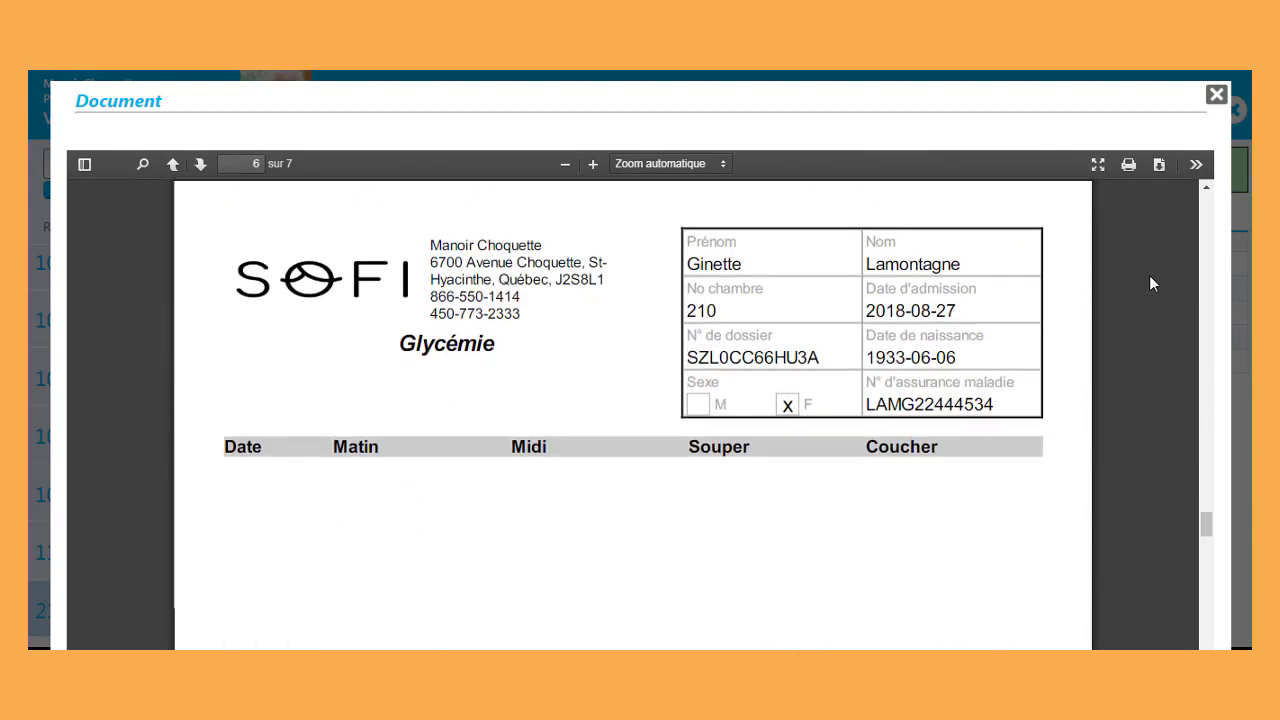
pyautogui.scroll(-2, 1149, 284)
pyautogui.click(1216, 94)
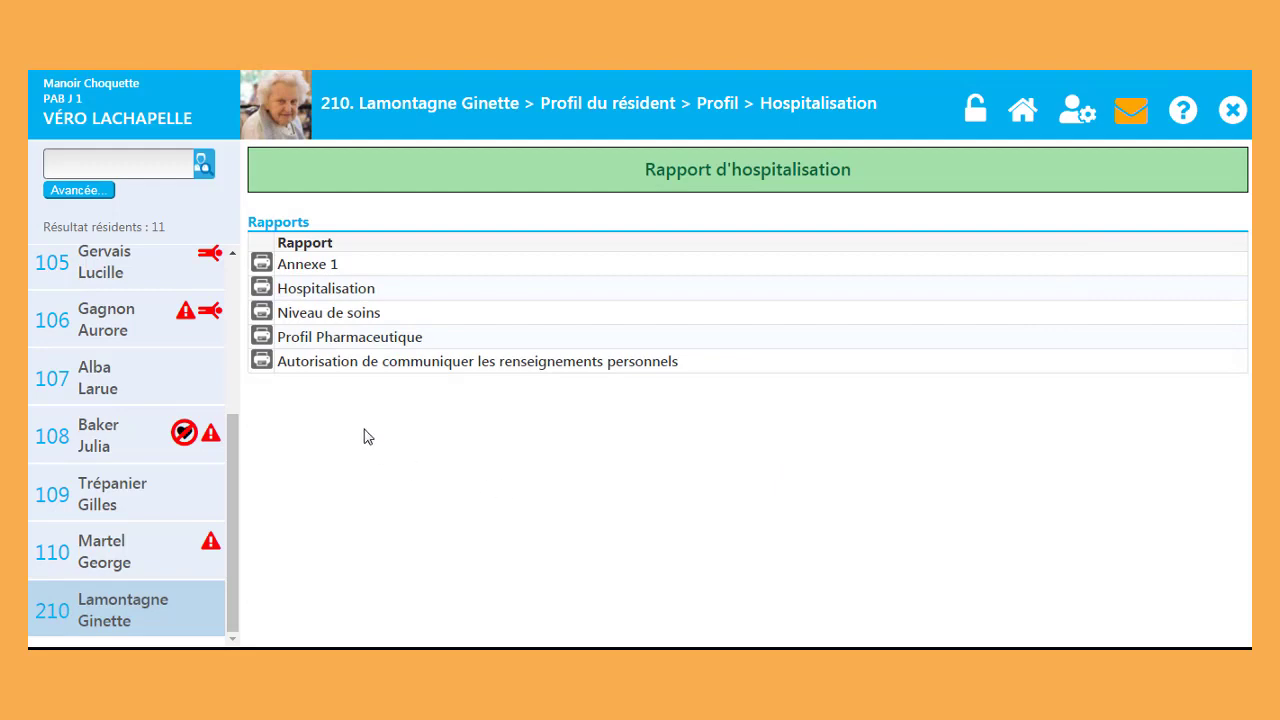
# Step: View the ProfilPharma.pdf pharmacological record, close it, and return to Profil du résident
pyautogui.click(262, 338)
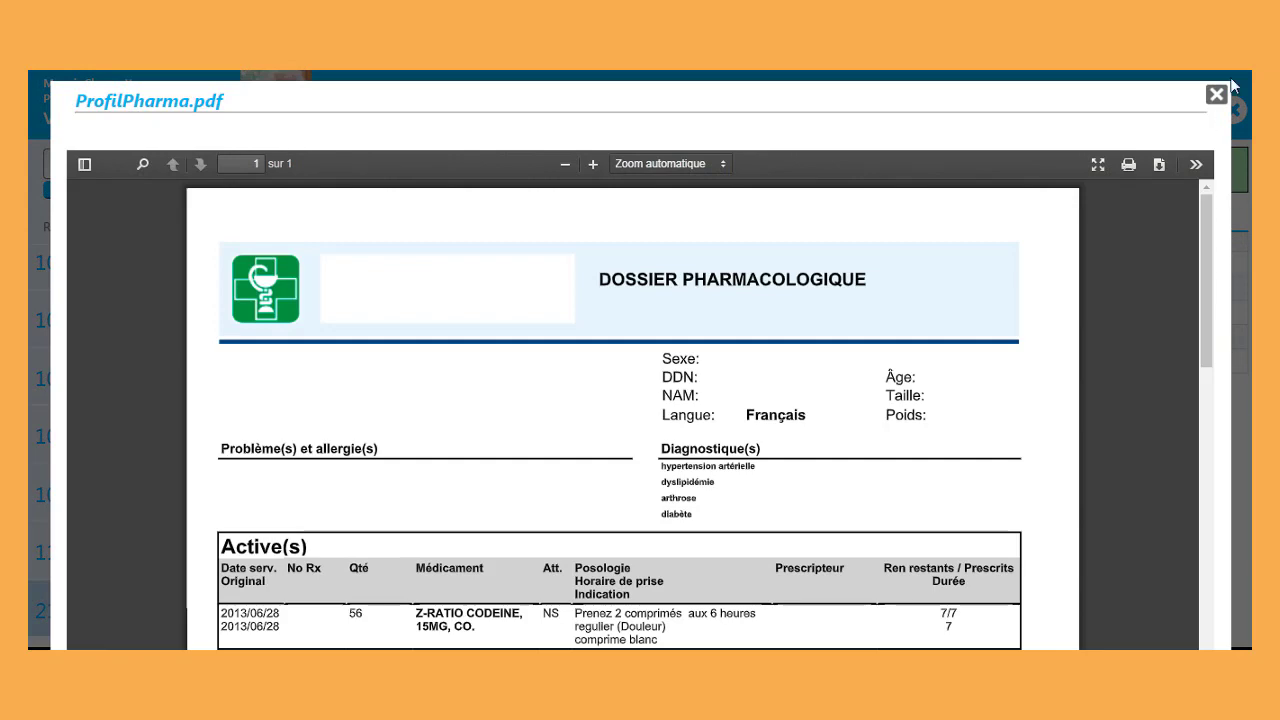
pyautogui.click(1216, 95)
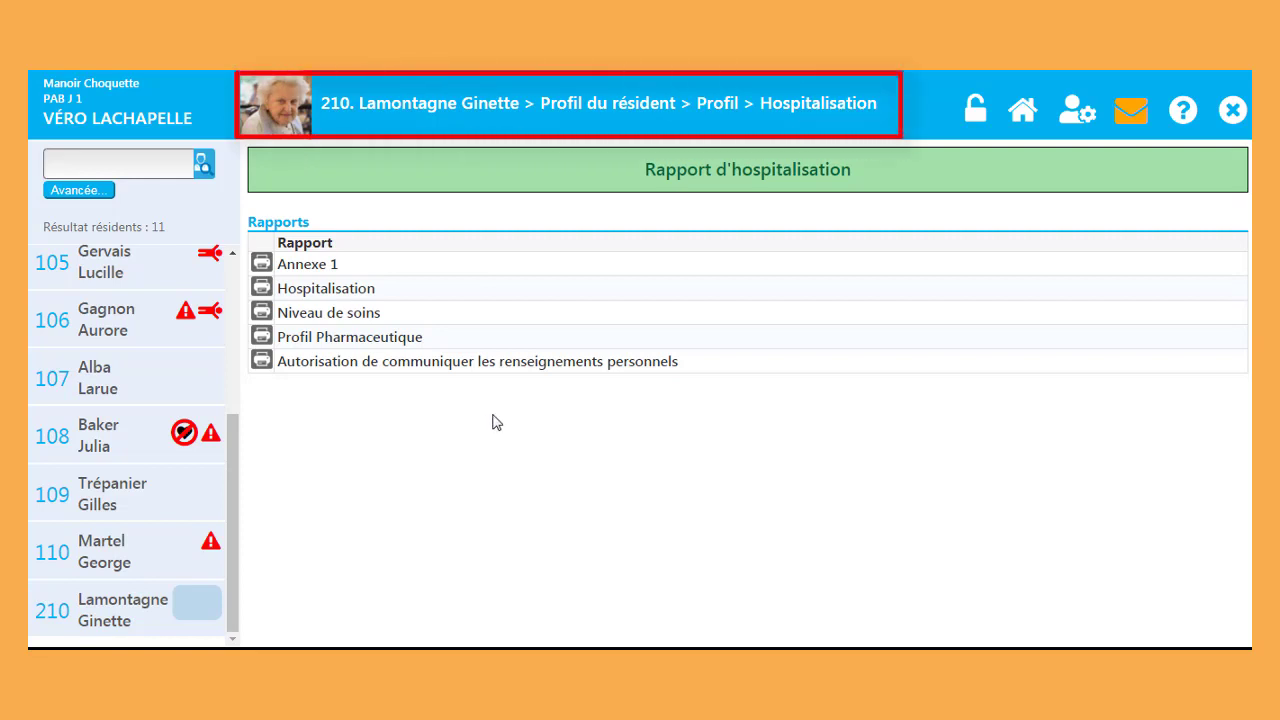
pyautogui.click(621, 110)
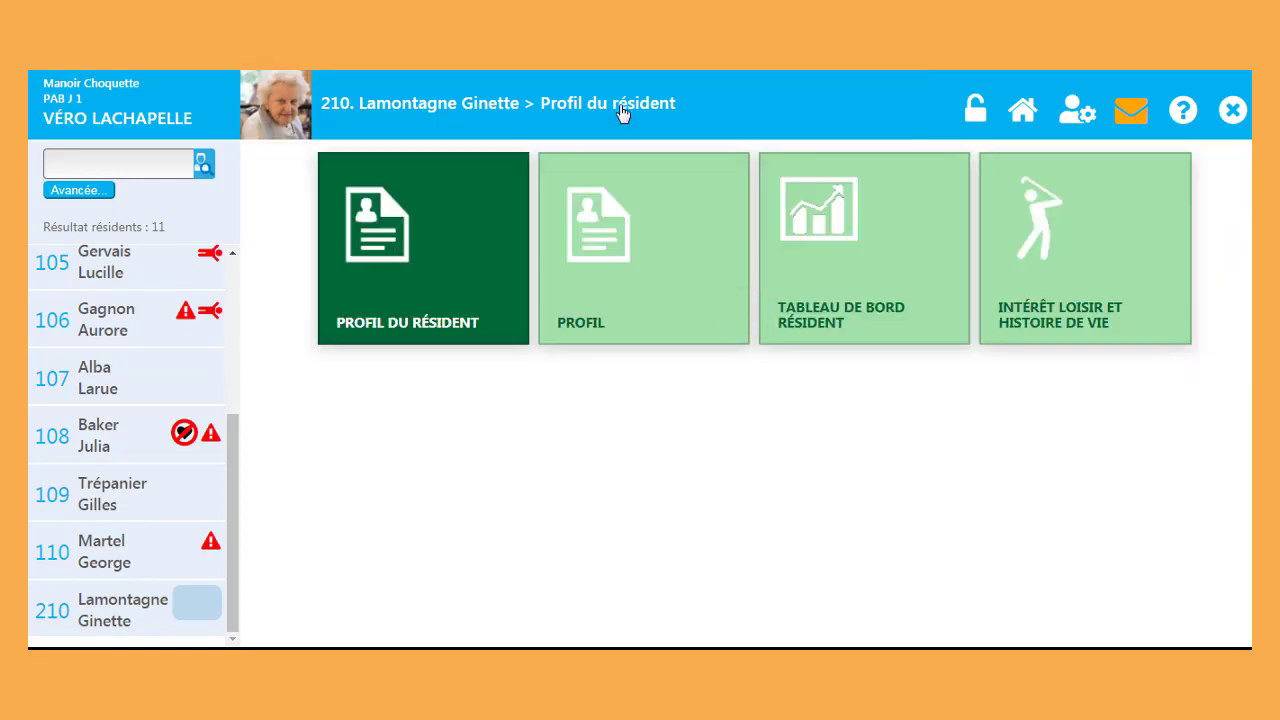
# Step: Check resident 210's Tableau de bord résident, then scroll through her Intérêt loisir et histoire de vie page
pyautogui.click(800, 277)
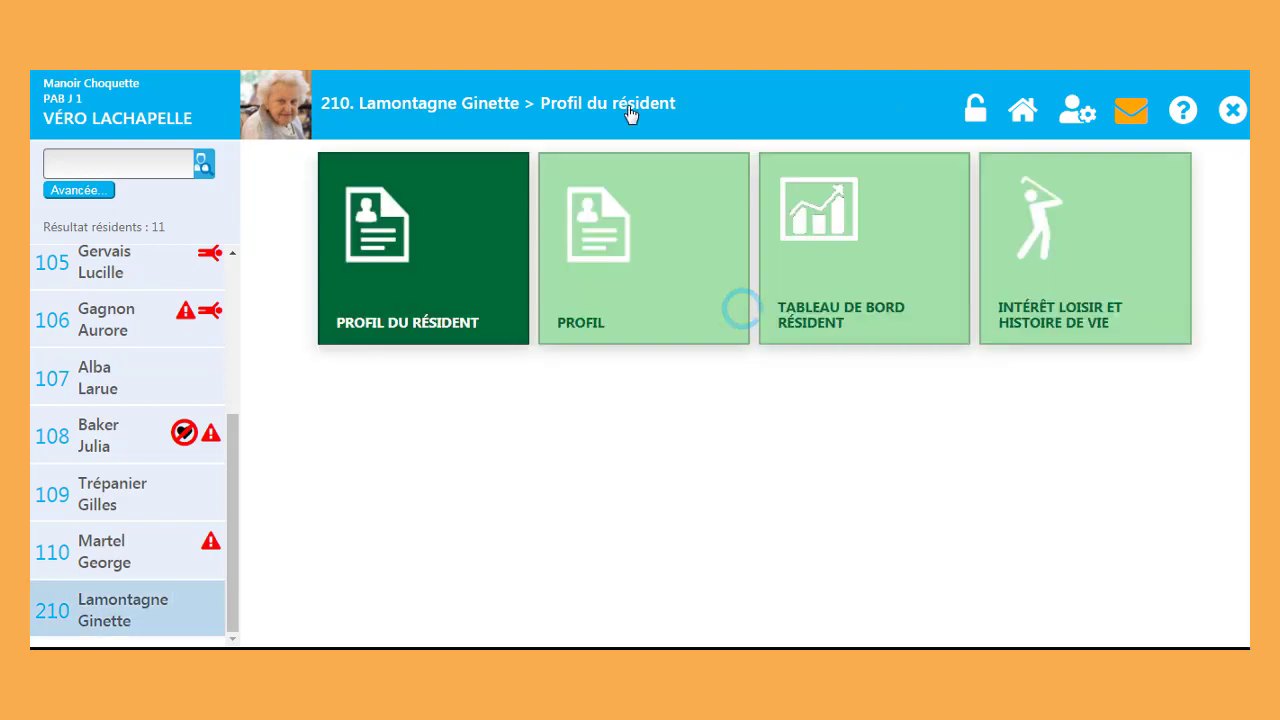
pyautogui.click(1077, 271)
pyautogui.moveTo(1241, 215); pyautogui.dragTo(1245, 590)
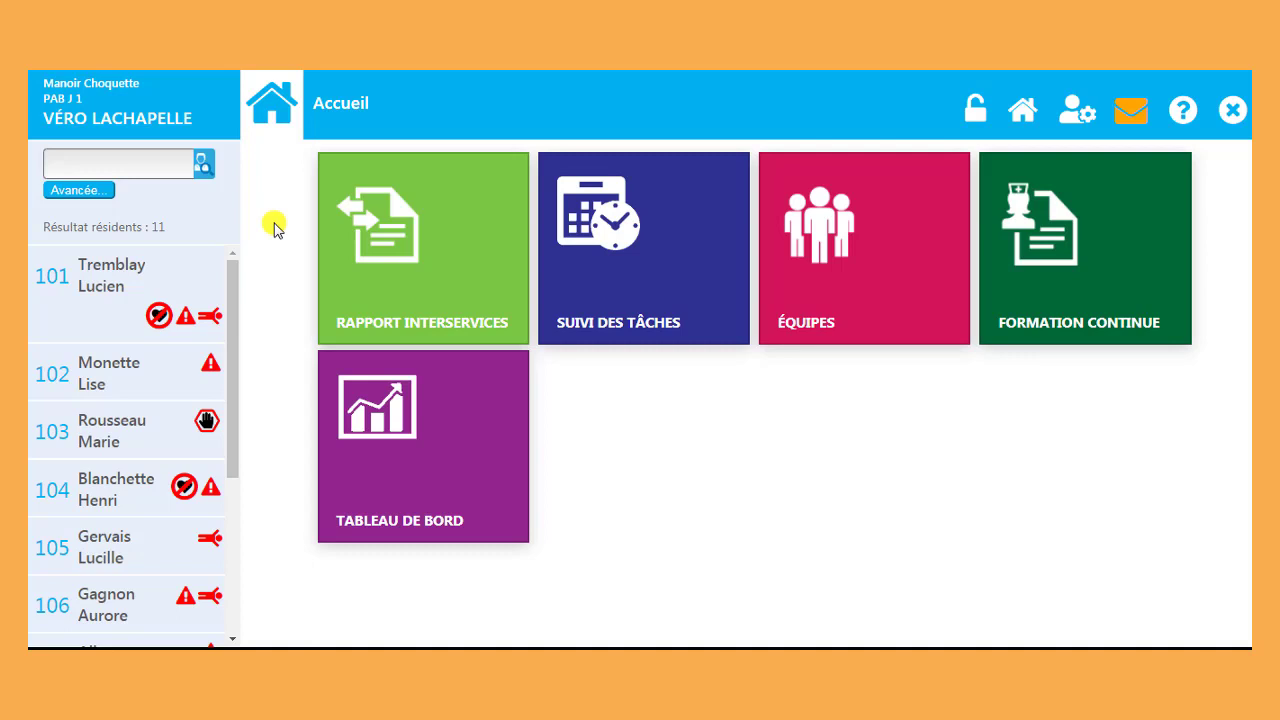
# Step: Open resident 102's Tableau de bord résident through Profil du résident
pyautogui.click(163, 365)
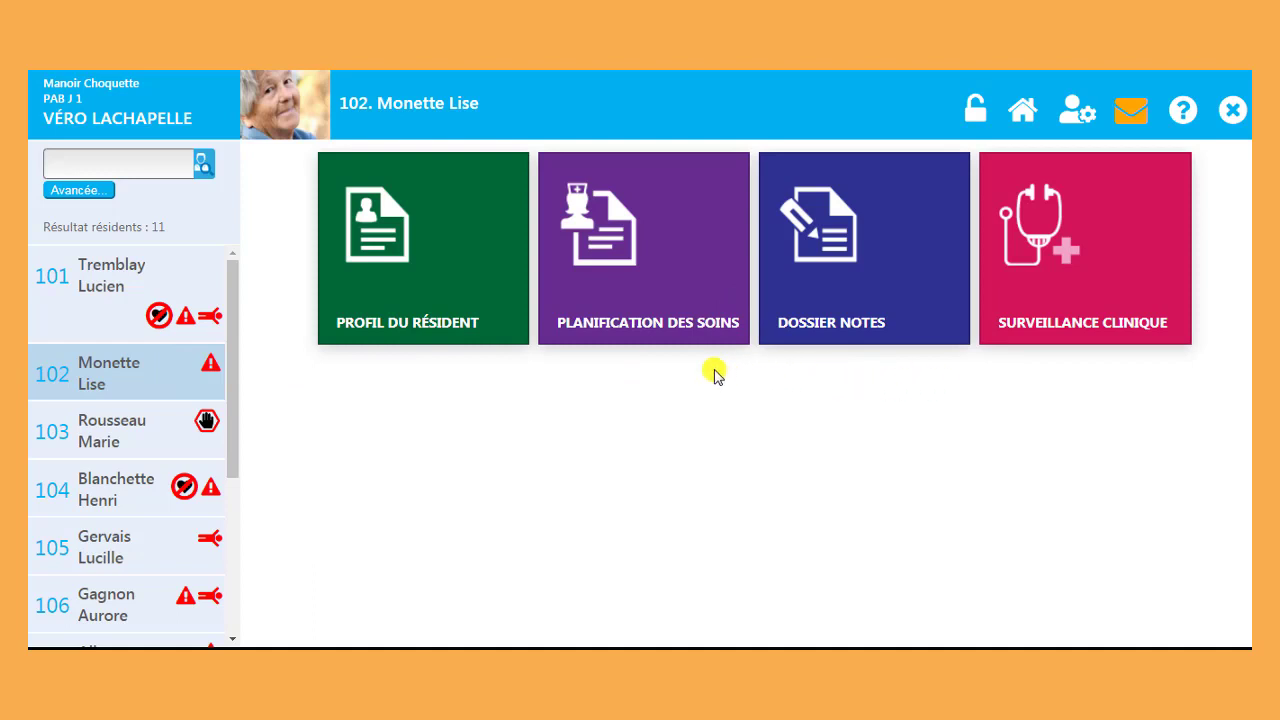
pyautogui.click(482, 275)
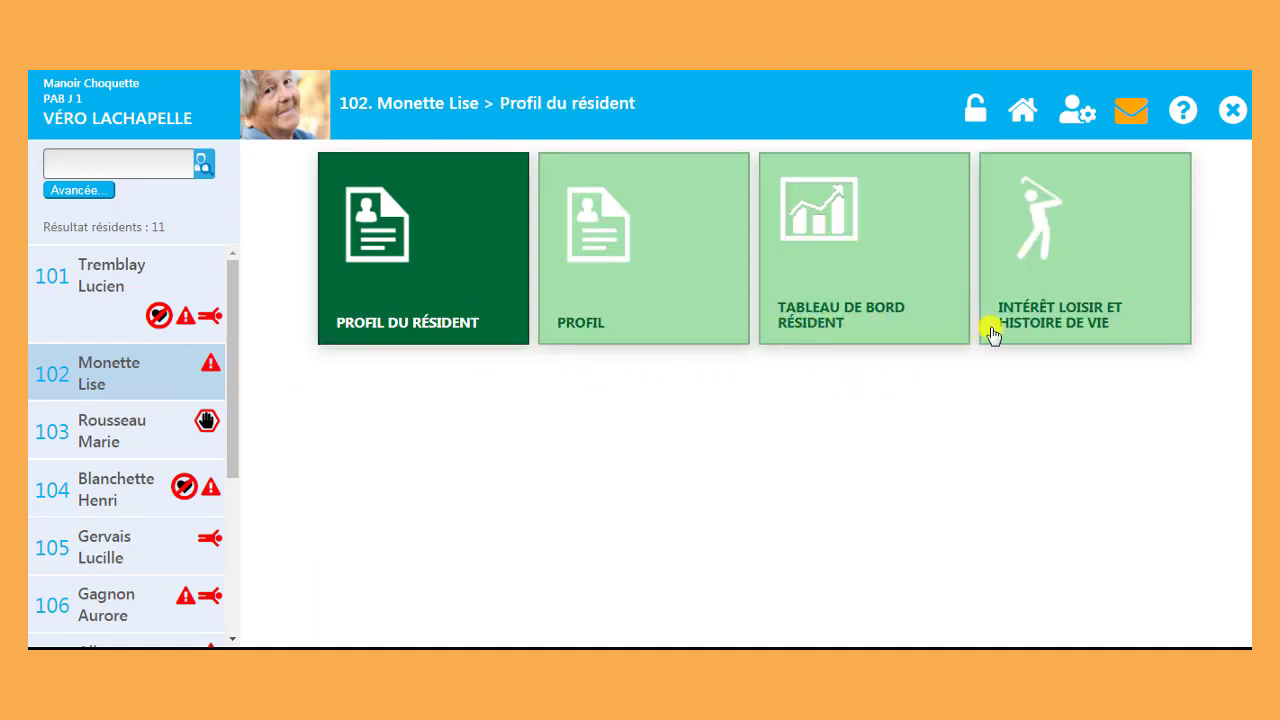
pyautogui.click(903, 330)
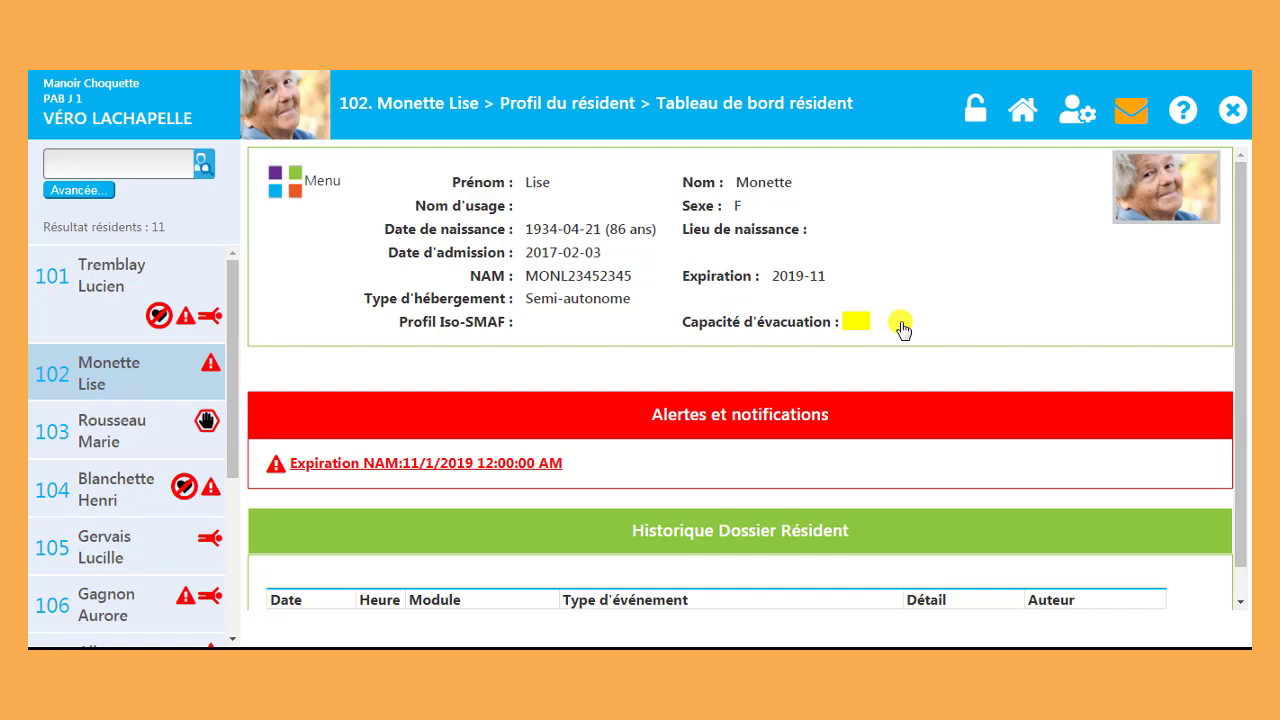
# Step: Open resident 103's Tableau de bord résident, showing its 'En isolement' alert
pyautogui.click(136, 426)
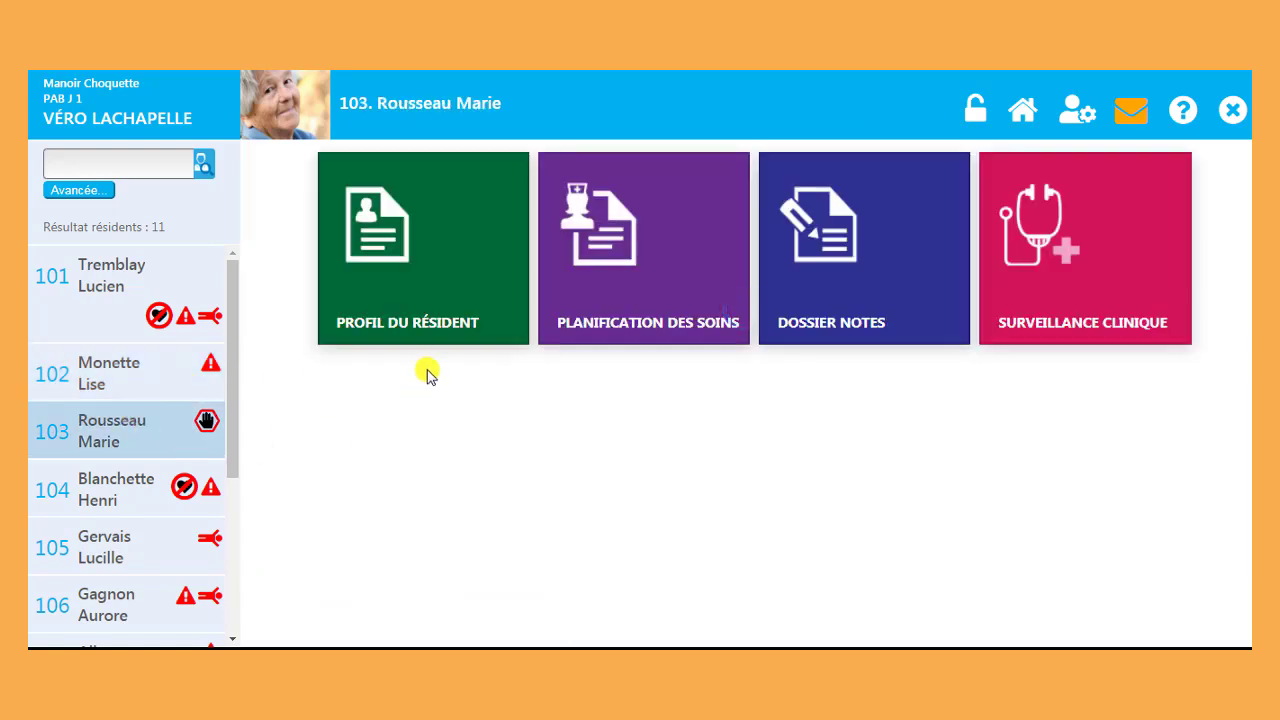
pyautogui.click(440, 312)
pyautogui.click(834, 316)
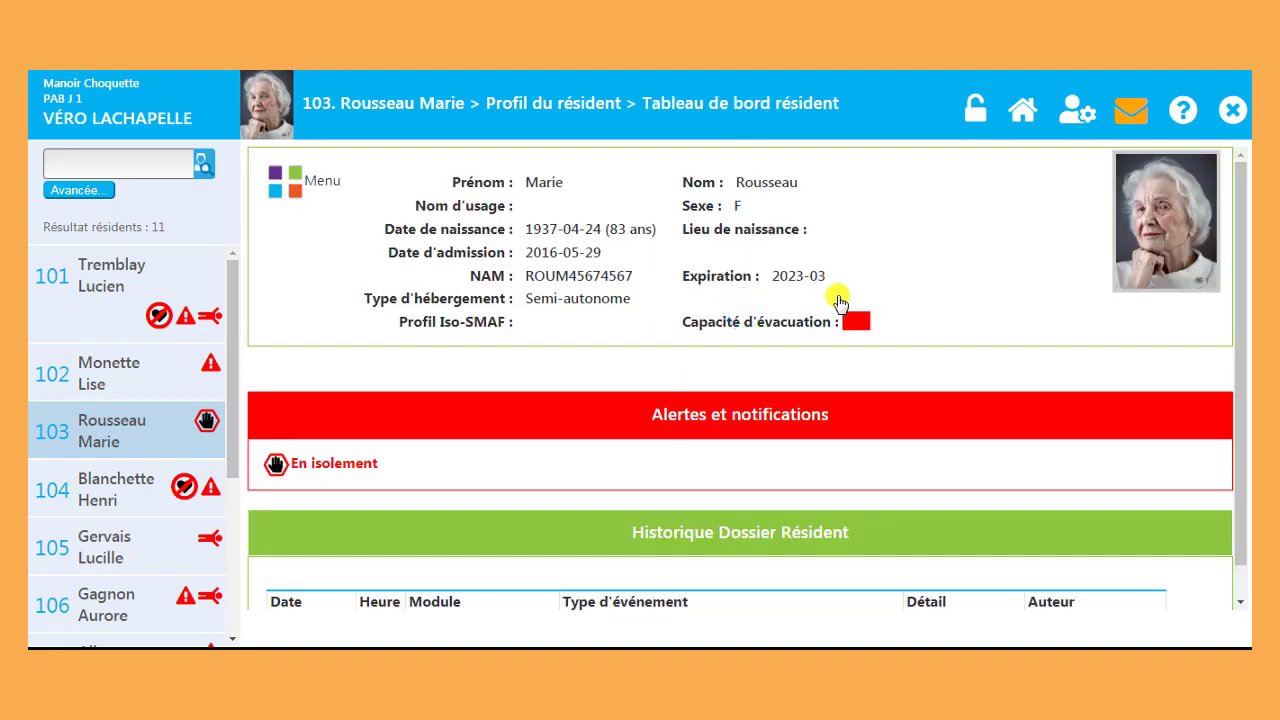
# Step: Lock the view on the resident dashboard and show residents 101, 102 and 103's dashboards in turn
pyautogui.click(971, 122)
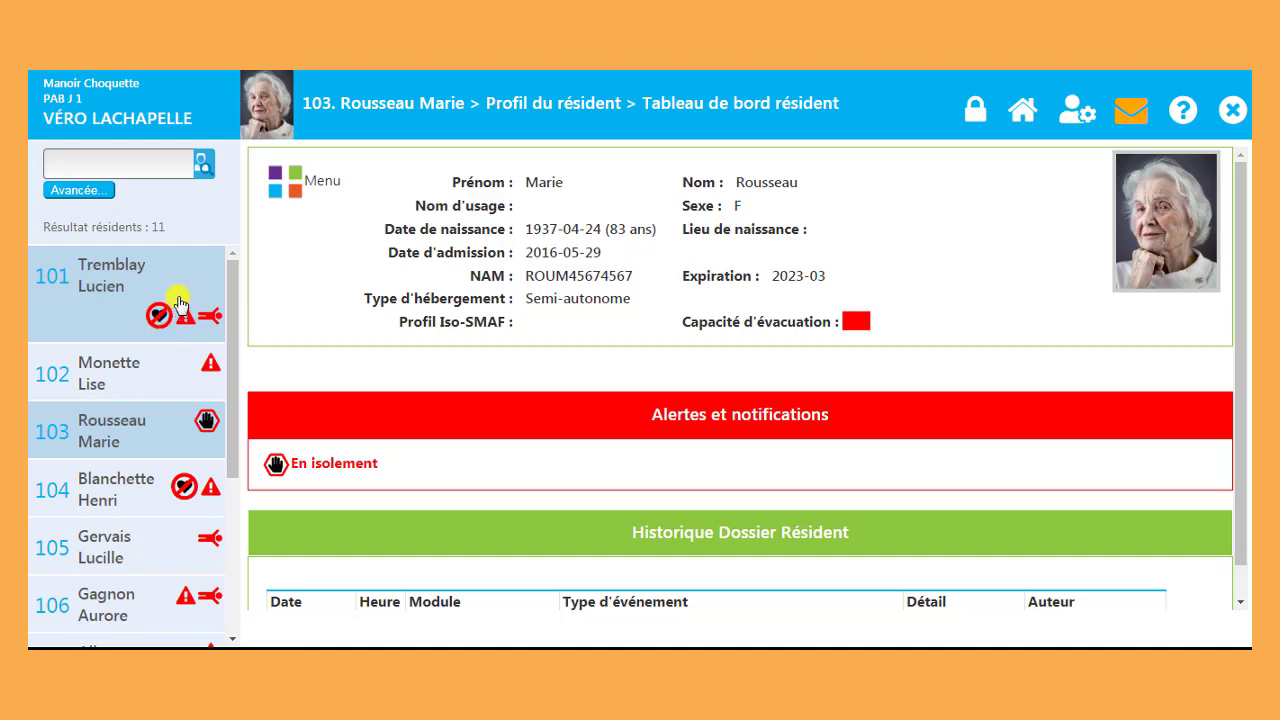
pyautogui.click(185, 288)
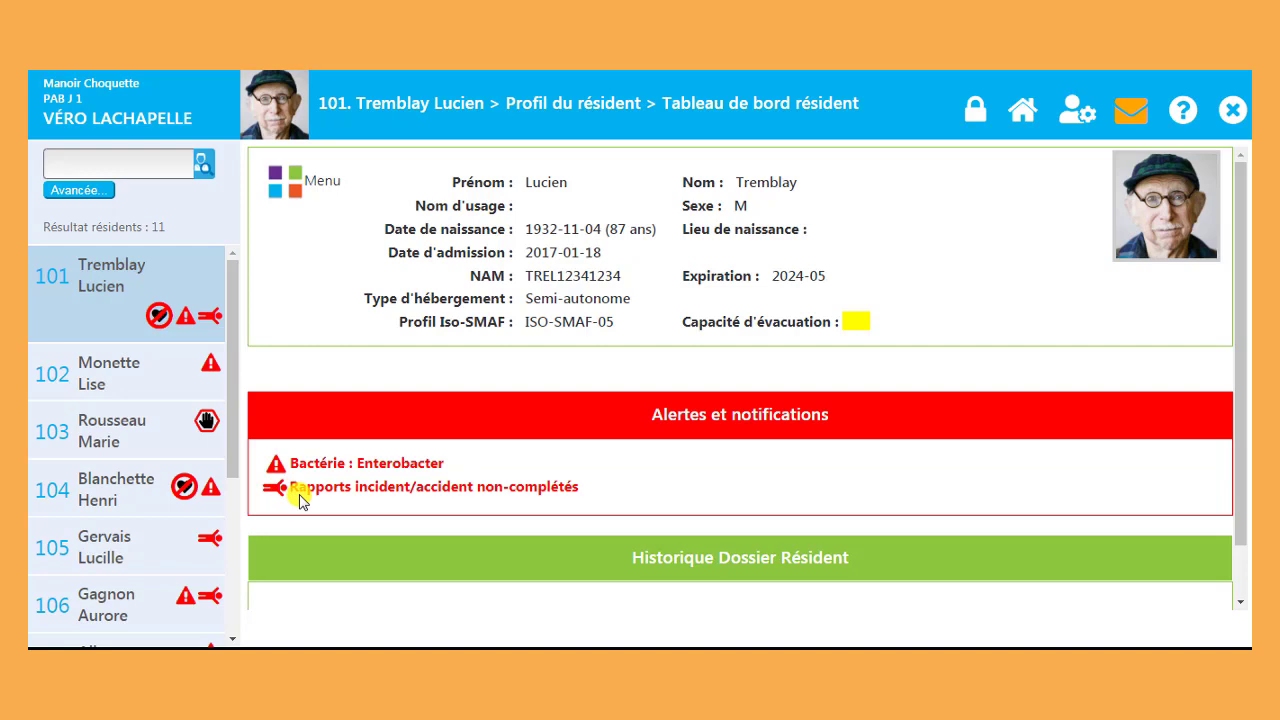
pyautogui.click(182, 378)
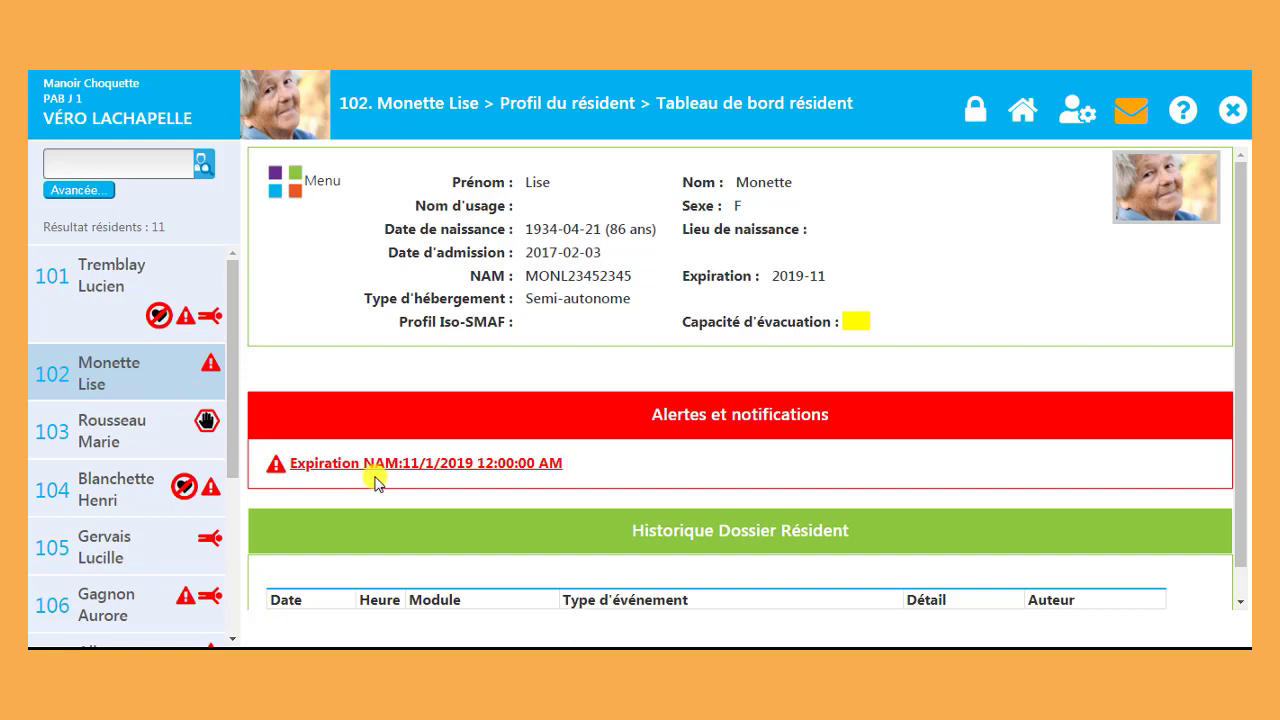
pyautogui.click(192, 435)
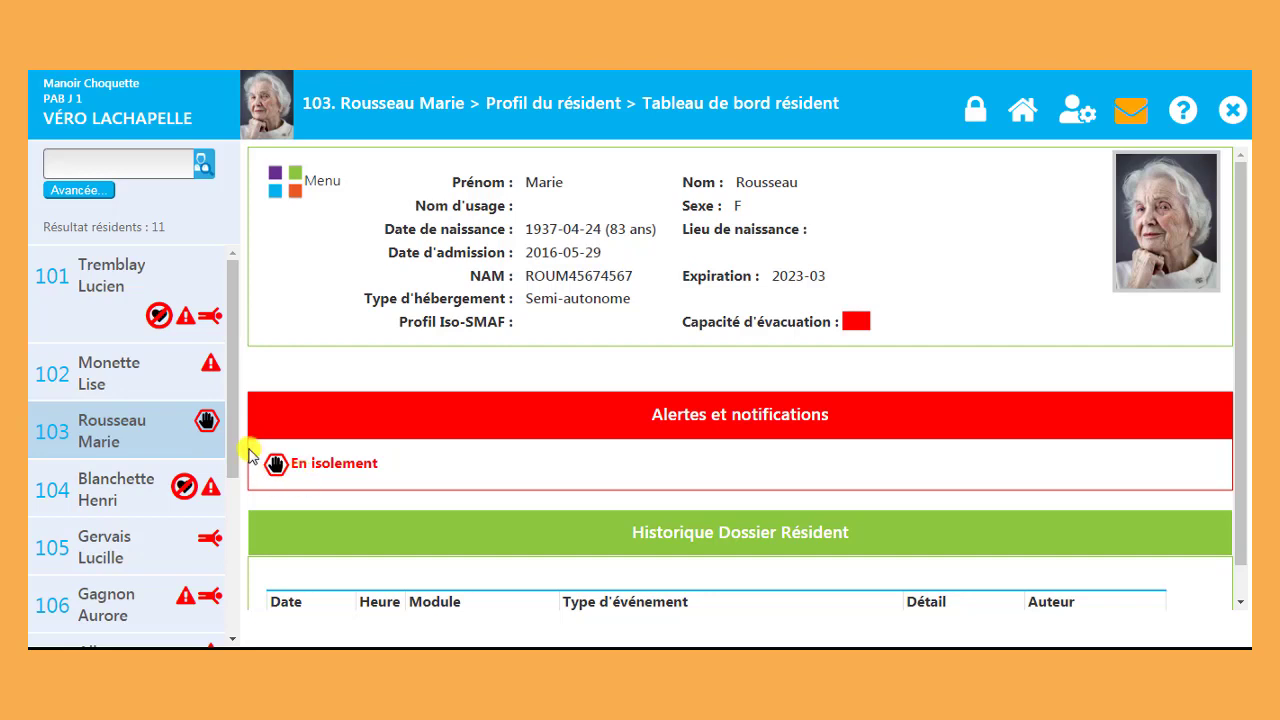
pyautogui.scroll(-2, 217, 468)
pyautogui.scroll(-5, 217, 468)
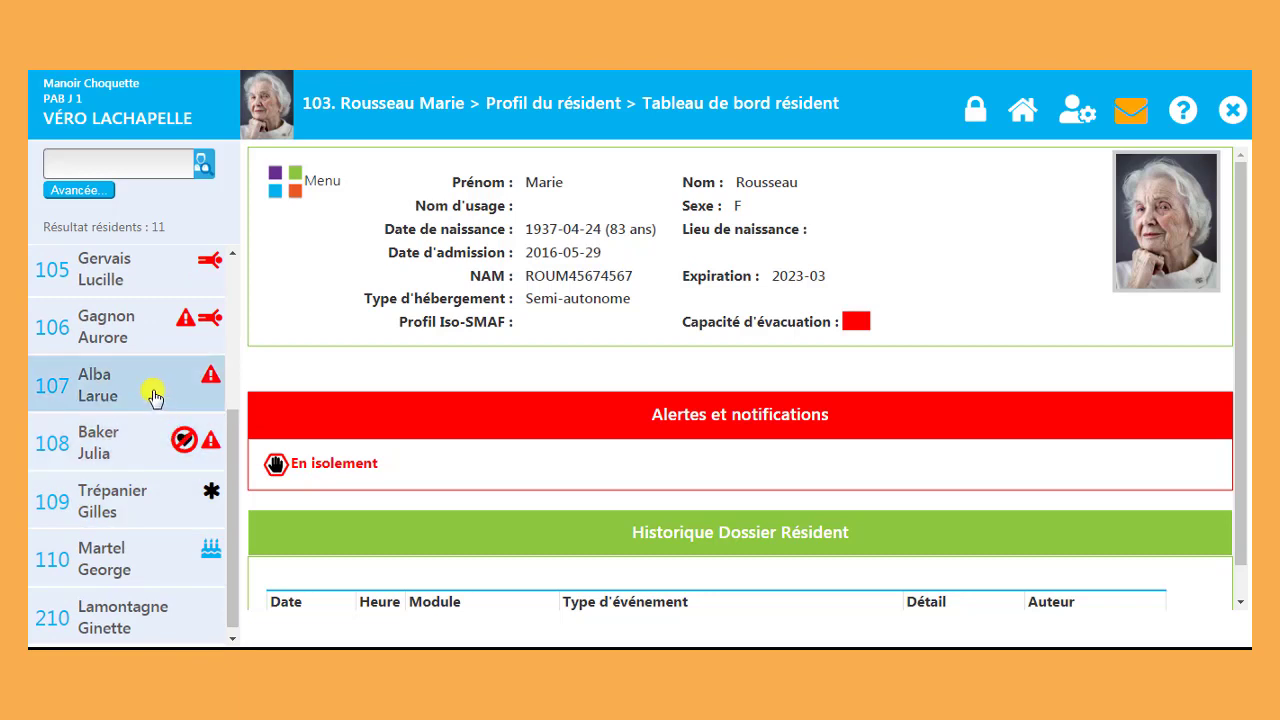
# Step: Show resident 107's dashboard, then resident 109's, down to its Historique Dossier Résident table
pyautogui.click(155, 395)
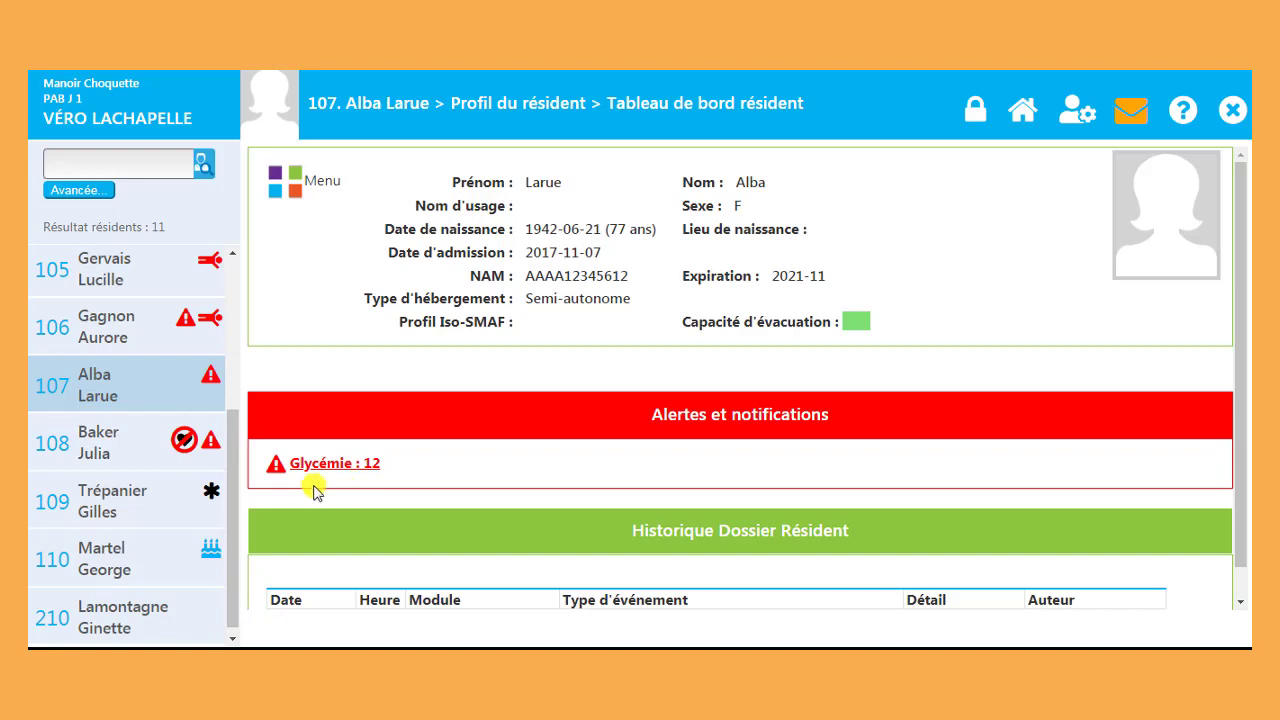
pyautogui.click(211, 503)
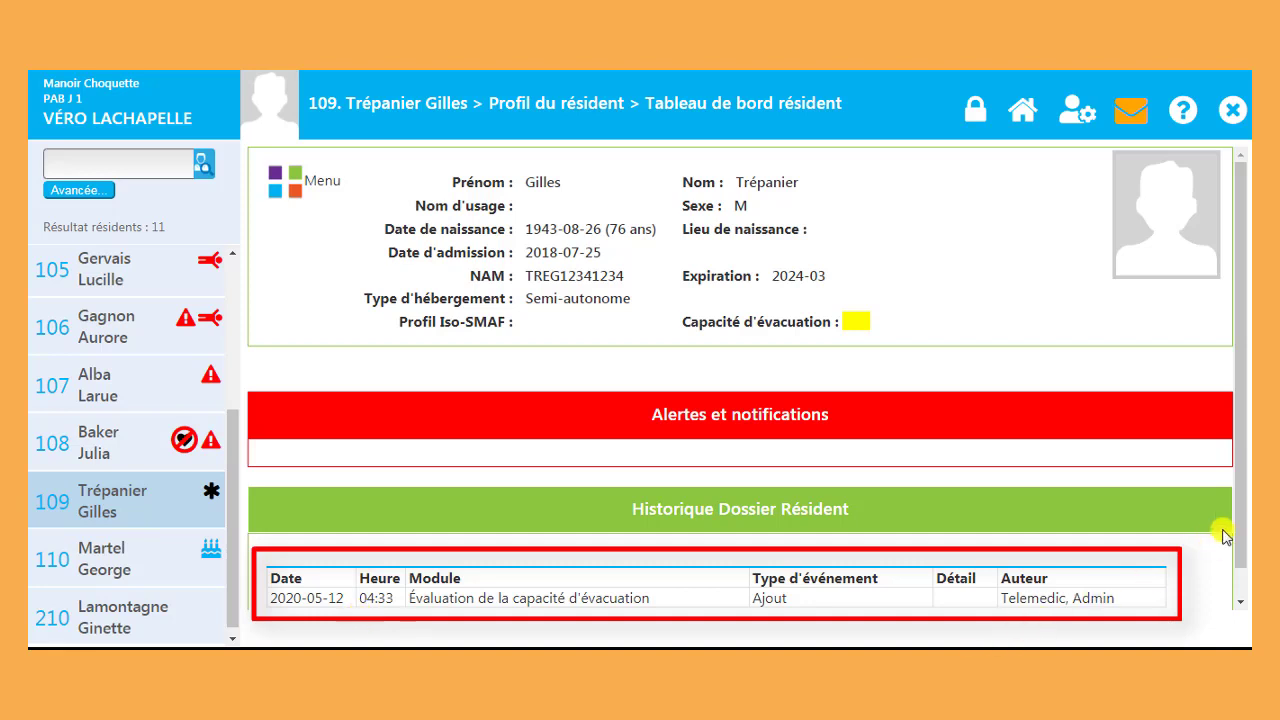
pyautogui.moveTo(1236, 522); pyautogui.dragTo(1240, 556)
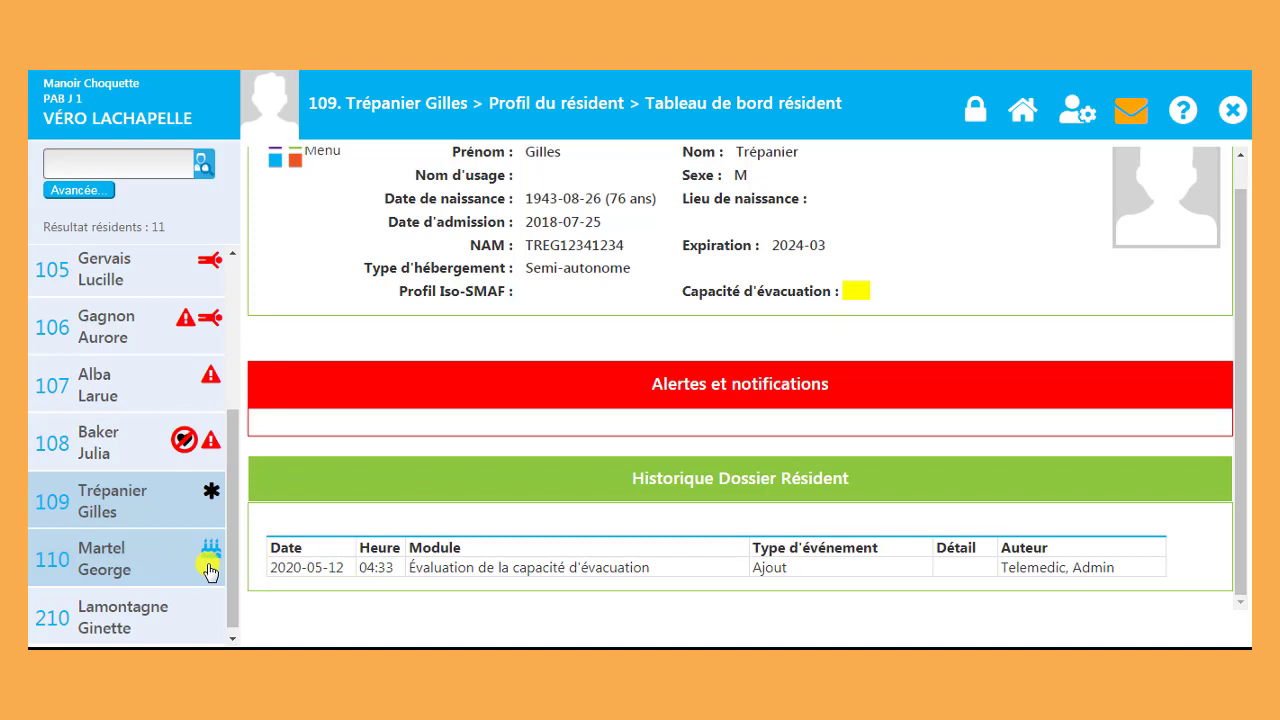
# Step: Unlock the dashboard view and open resident 101's Planification des soins and its Plan d'assistance tile
pyautogui.click(975, 108)
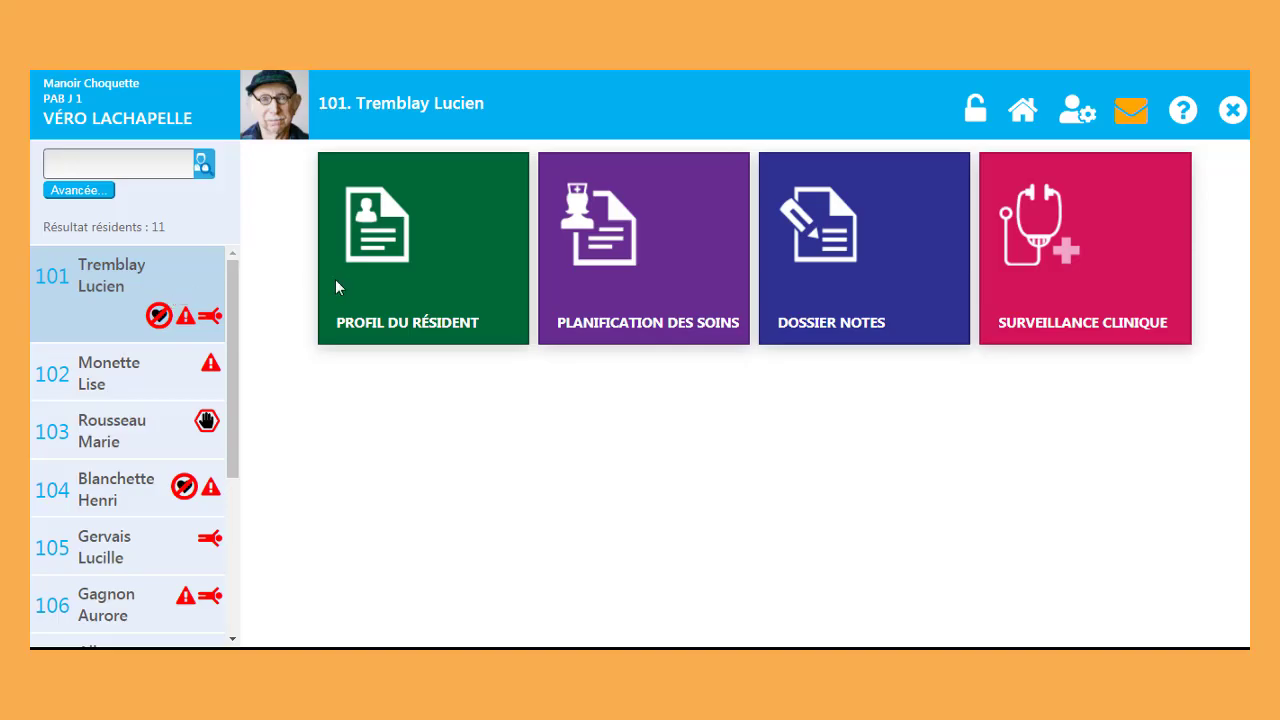
pyautogui.click(588, 308)
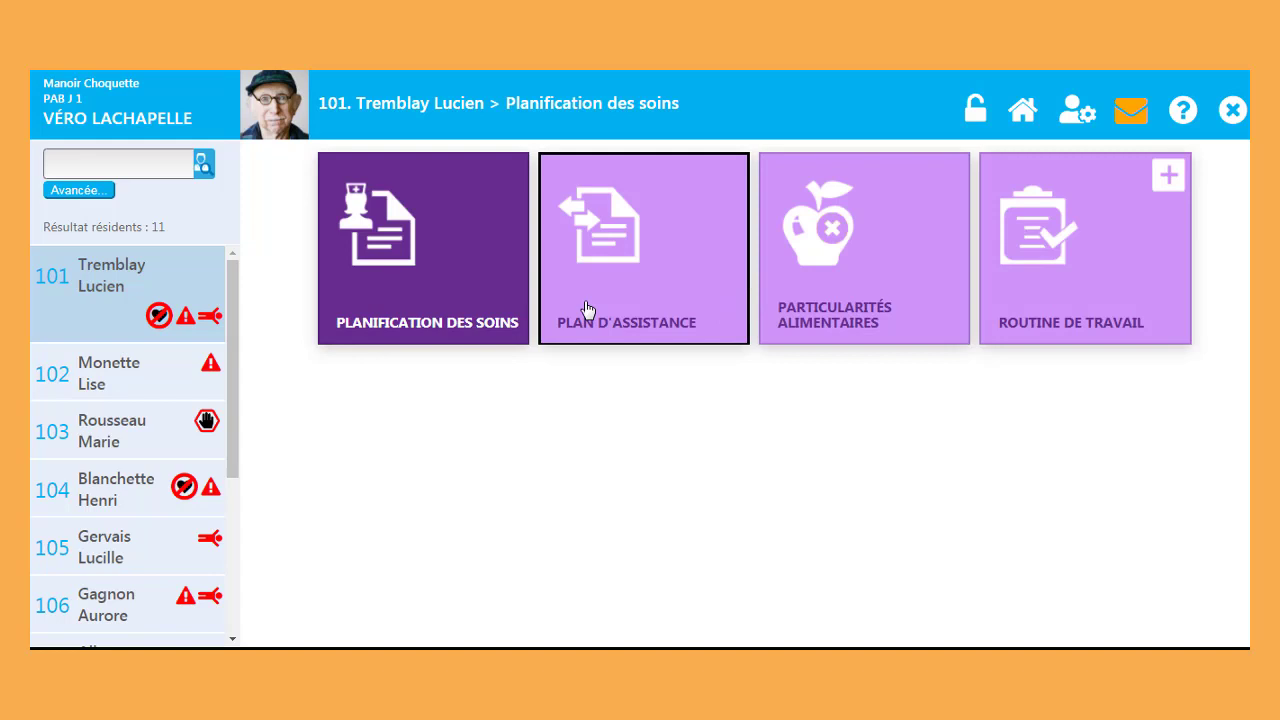
pyautogui.click(591, 305)
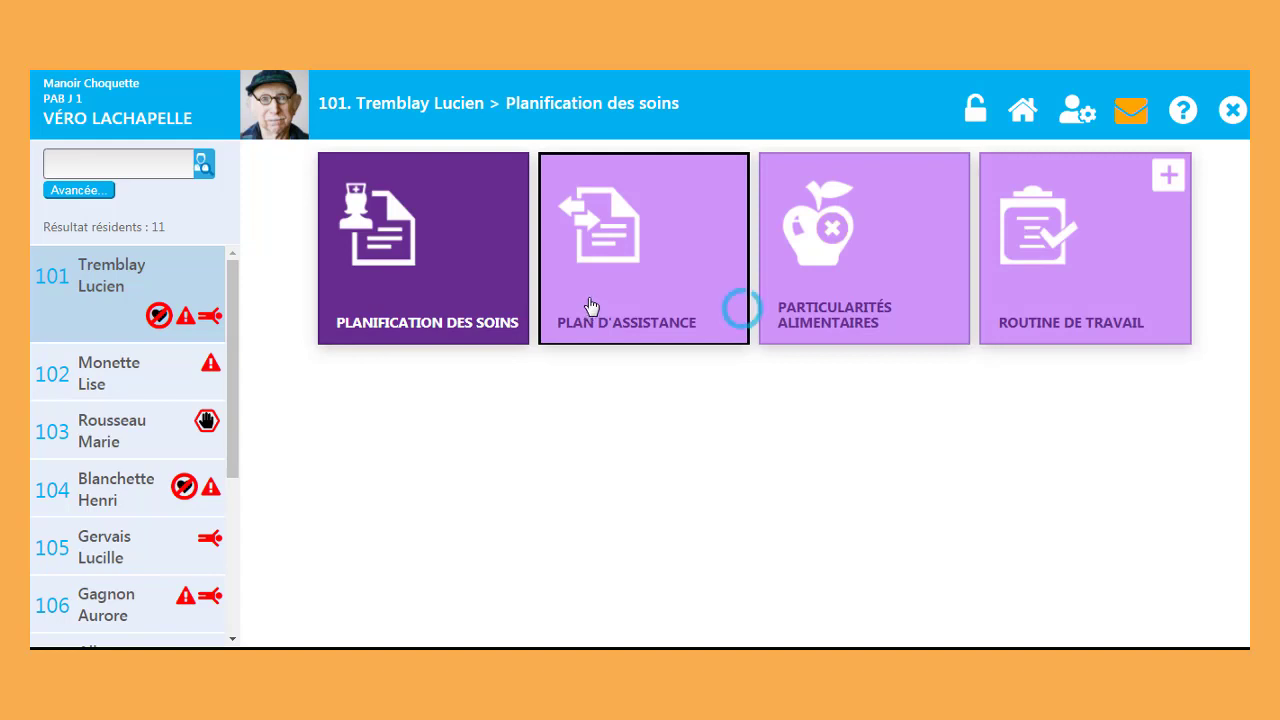
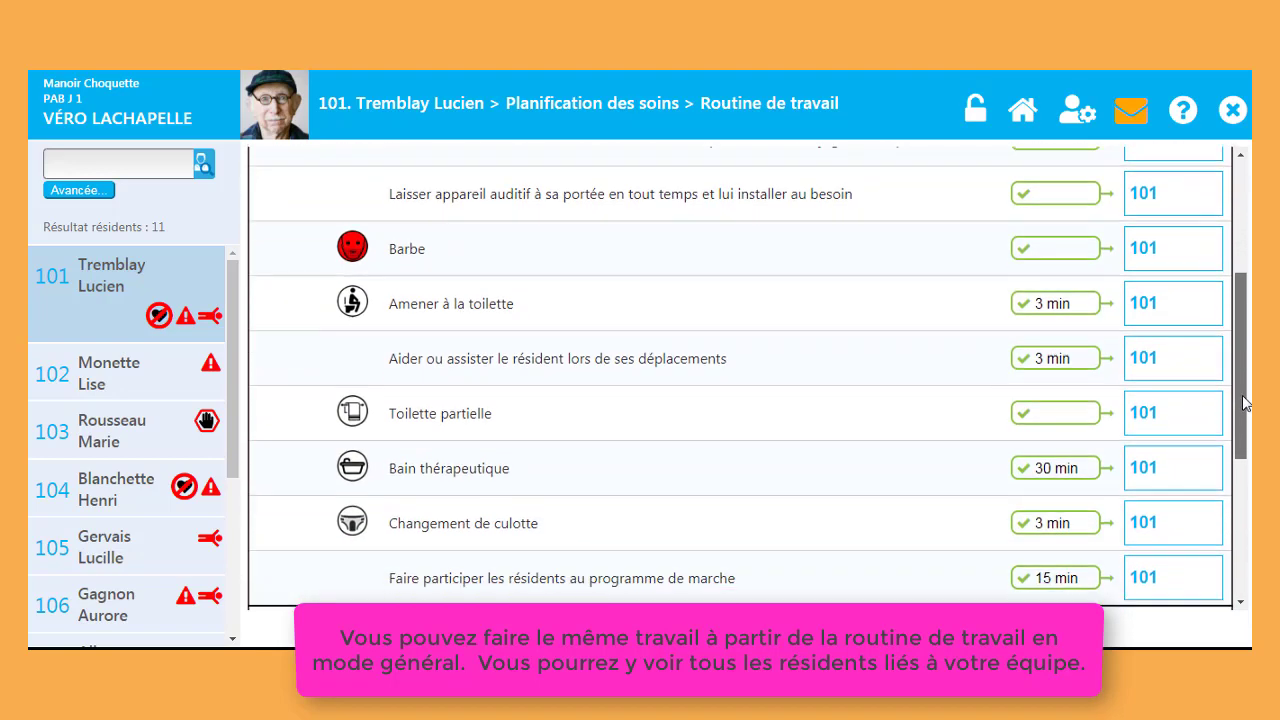
# Step: Leave the work routine page and return to resident 101's four-tile main page
pyautogui.moveTo(1245, 402); pyautogui.dragTo(1250, 286)
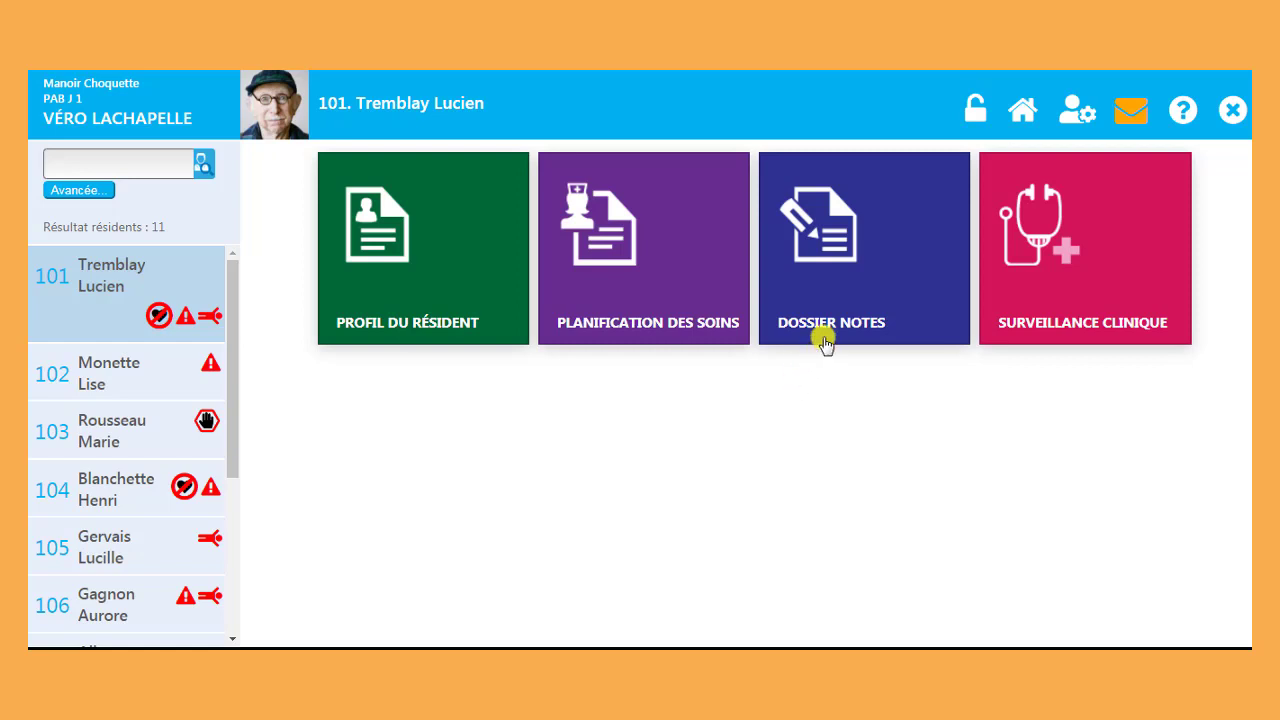
# Step: Open resident 101's Dossier Notes and its Notes PAB list
pyautogui.click(846, 288)
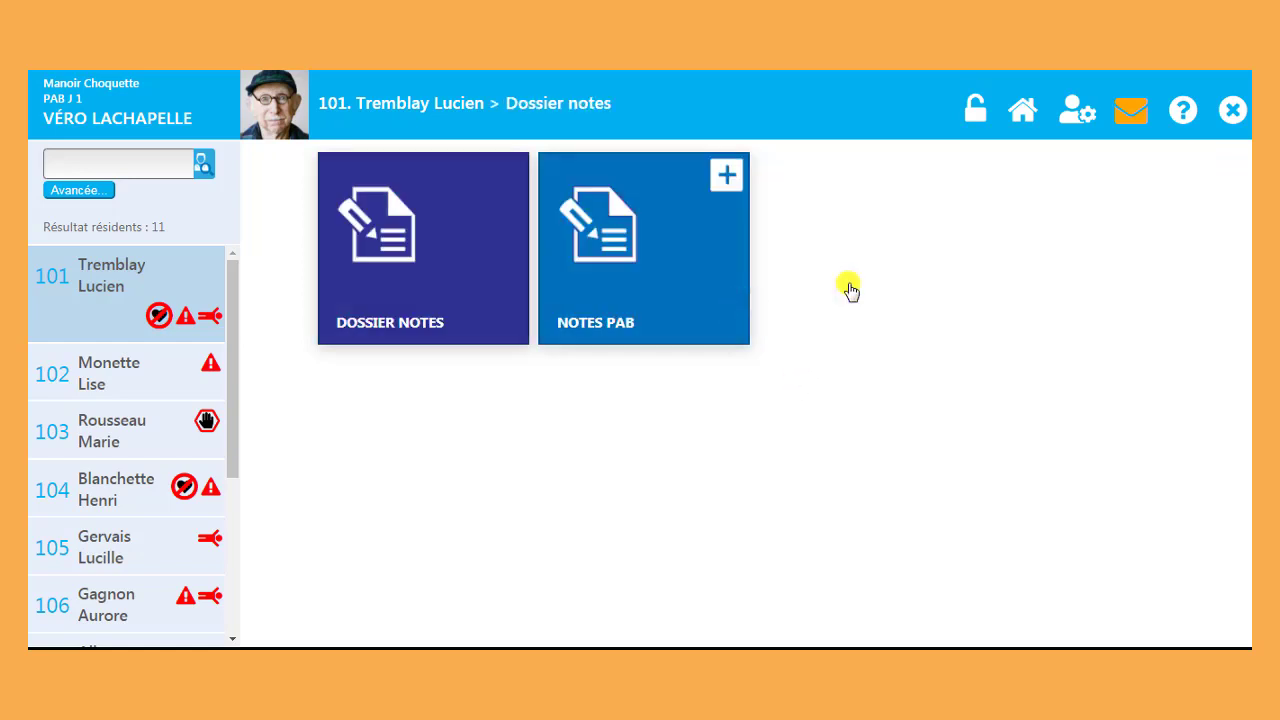
pyautogui.click(698, 298)
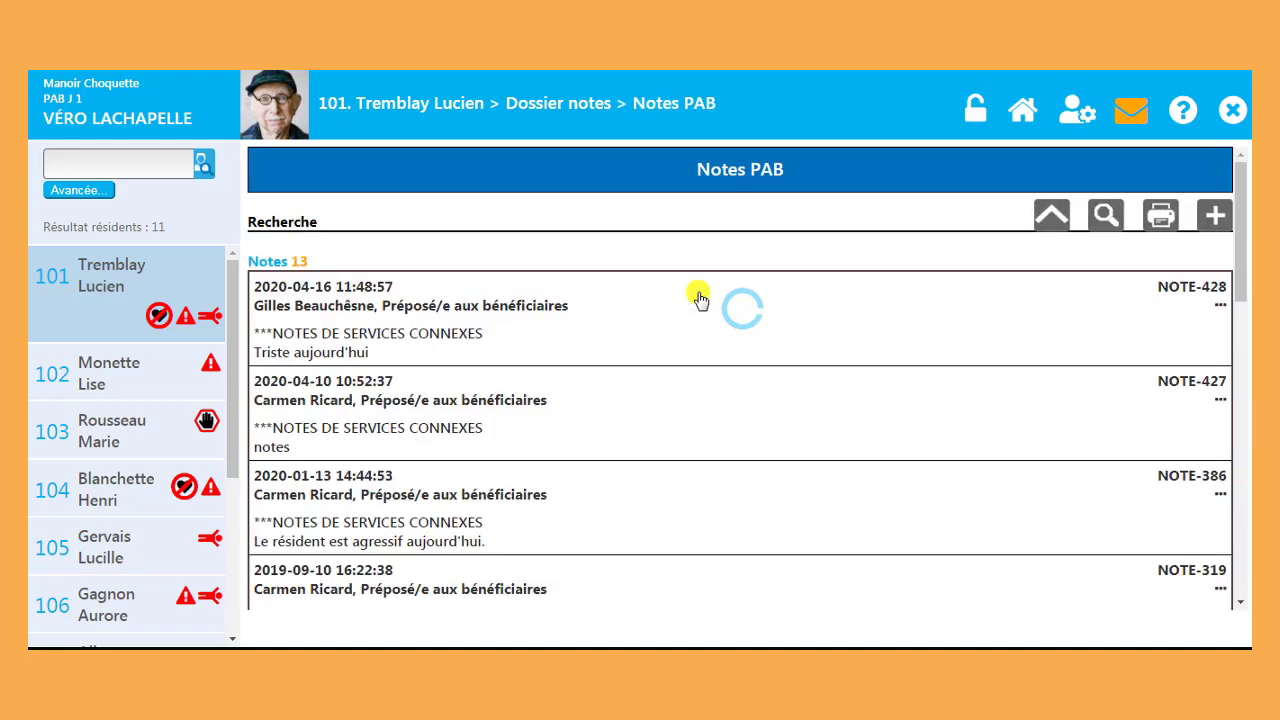
pyautogui.moveTo(1244, 257)
pyautogui.mouseDown()
pyautogui.moveTo(1247, 465)
pyautogui.moveTo(1244, 250)
pyautogui.mouseUp()
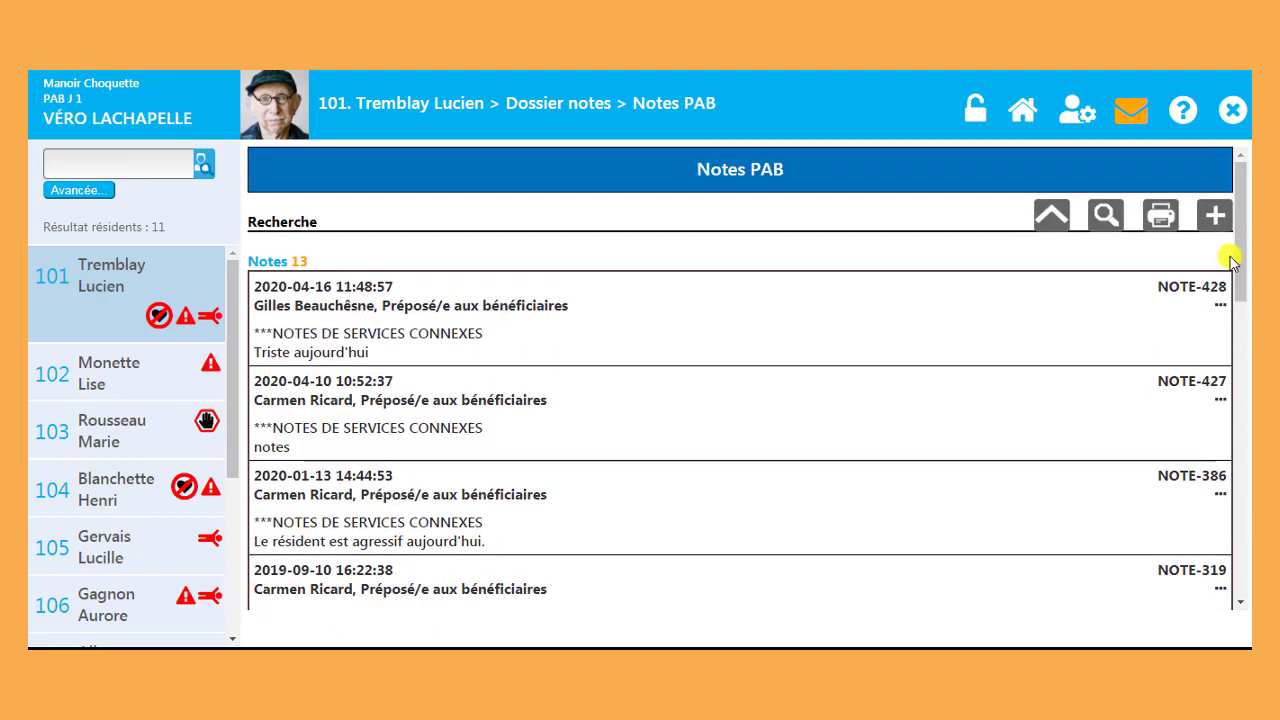
# Step: Search the PAB notes for 'coeur', keeping Préposé/e aux bénéficiaires as the function filter
pyautogui.click(1064, 222)
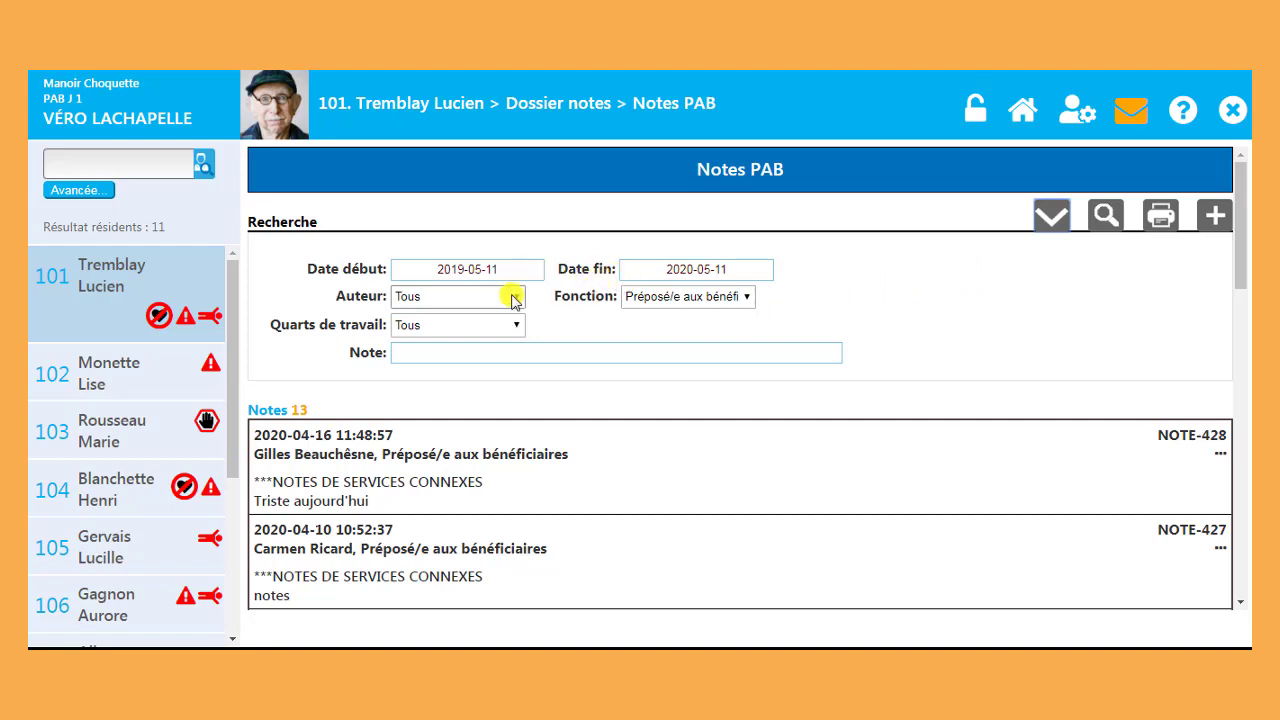
pyautogui.click(512, 297)
pyautogui.click(512, 299)
pyautogui.click(514, 327)
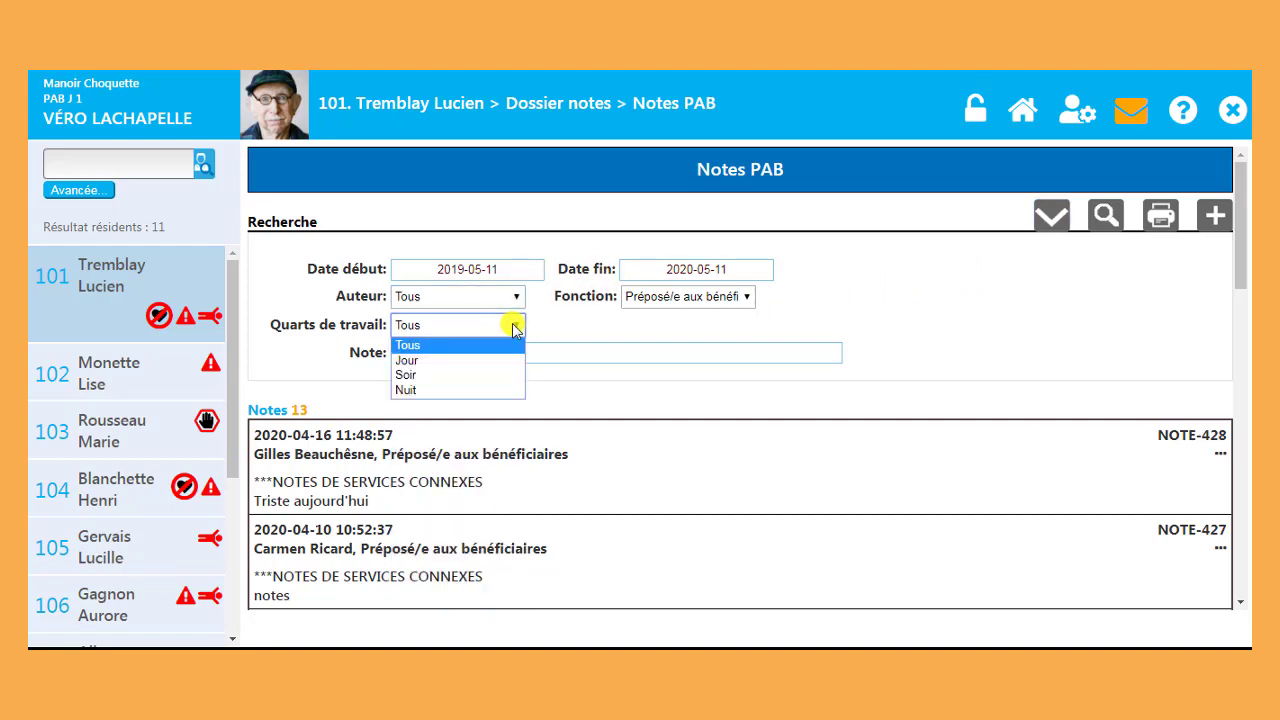
pyautogui.click(514, 327)
pyautogui.click(646, 298)
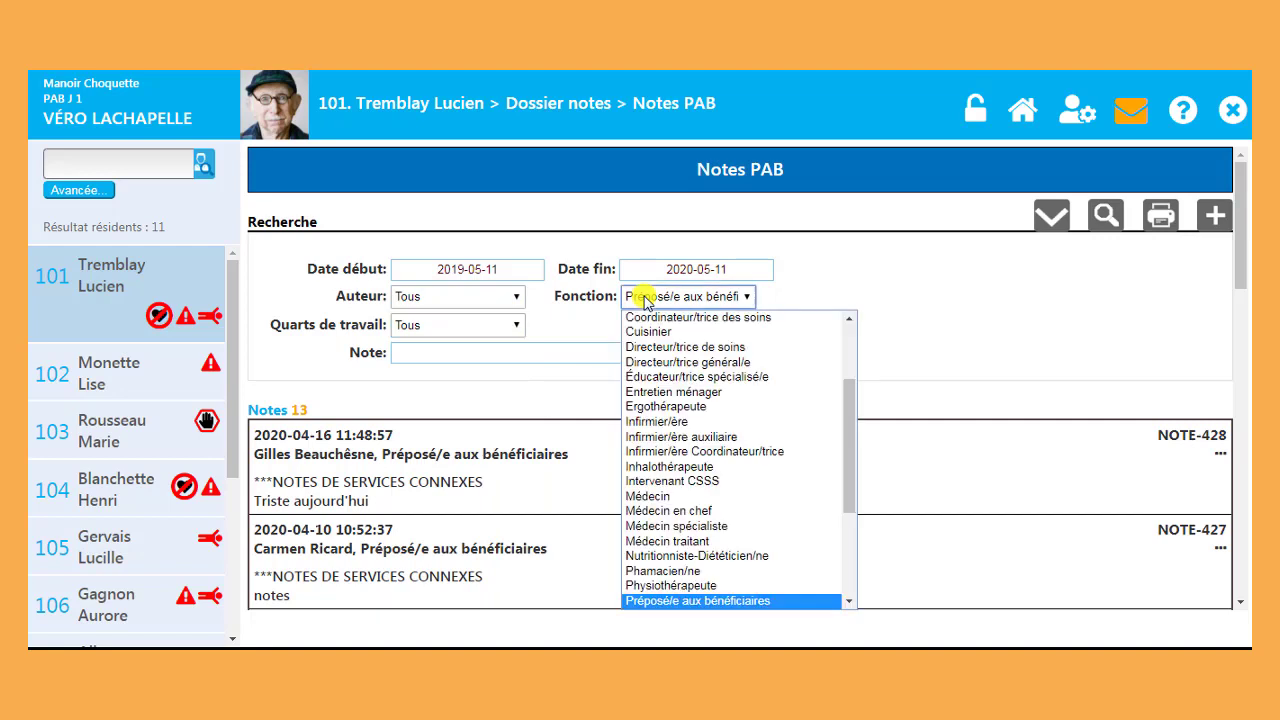
pyautogui.click(645, 298)
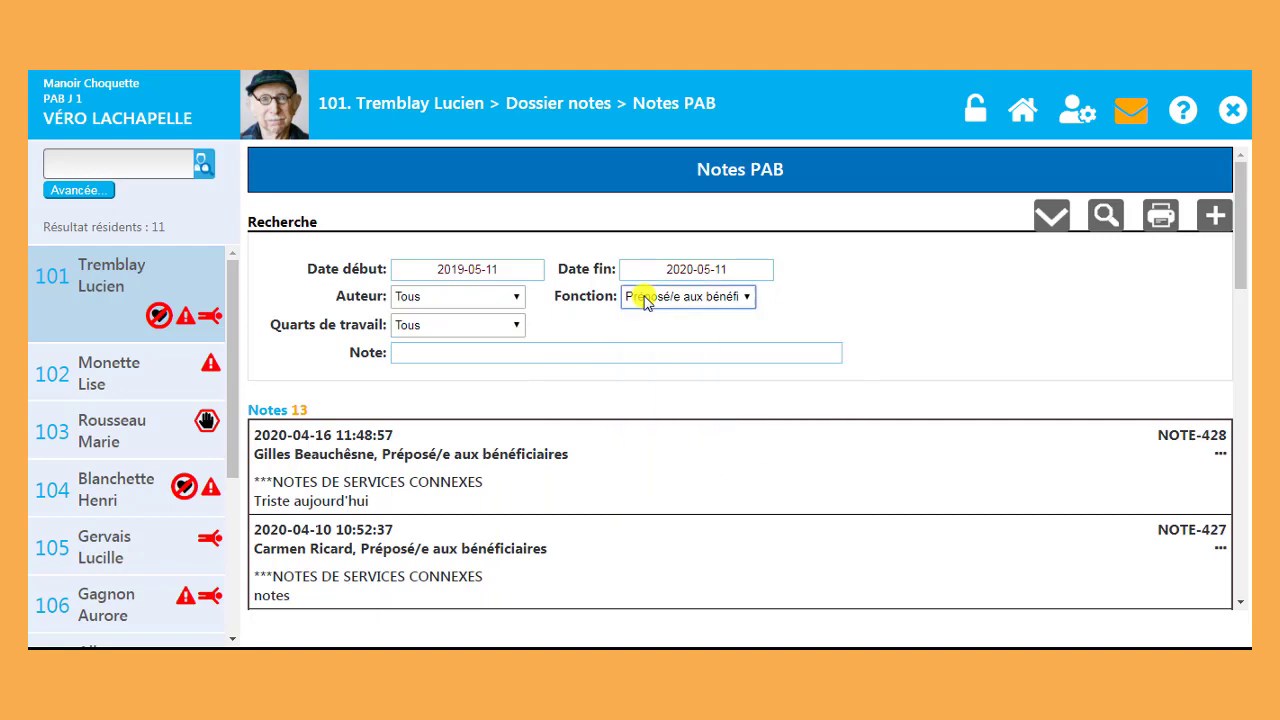
pyautogui.click(618, 354)
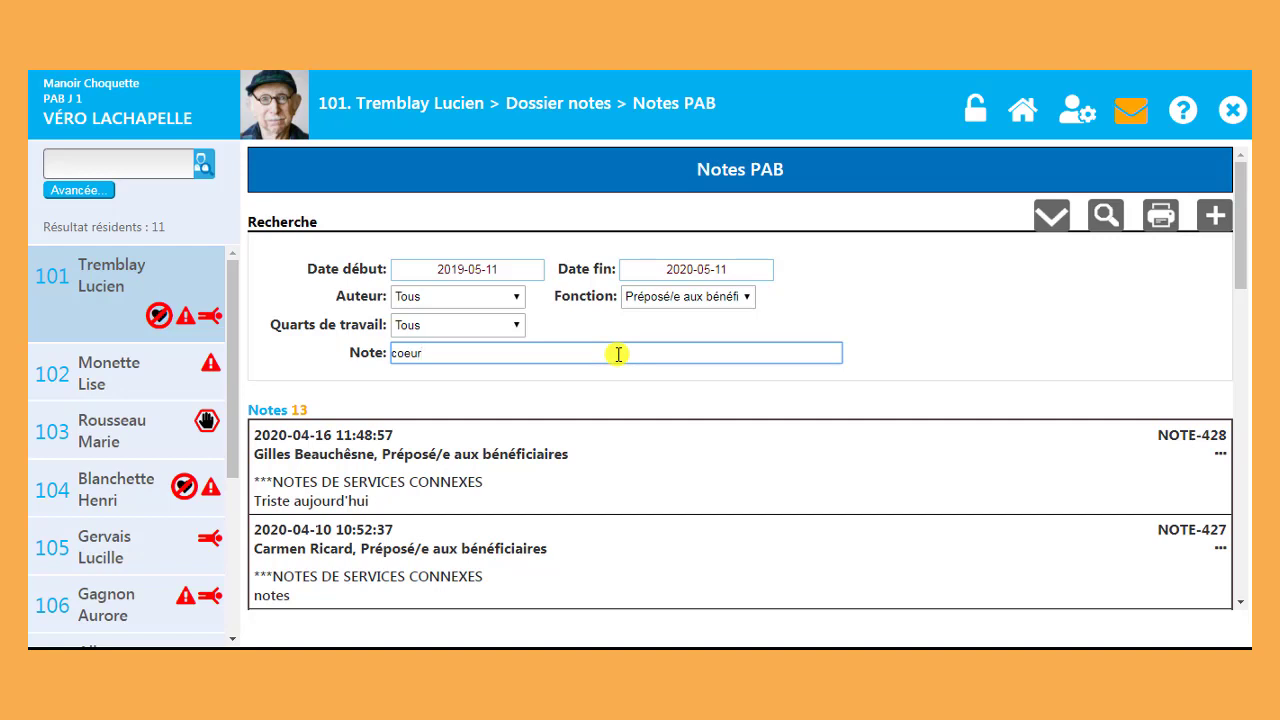
pyautogui.click(1104, 218)
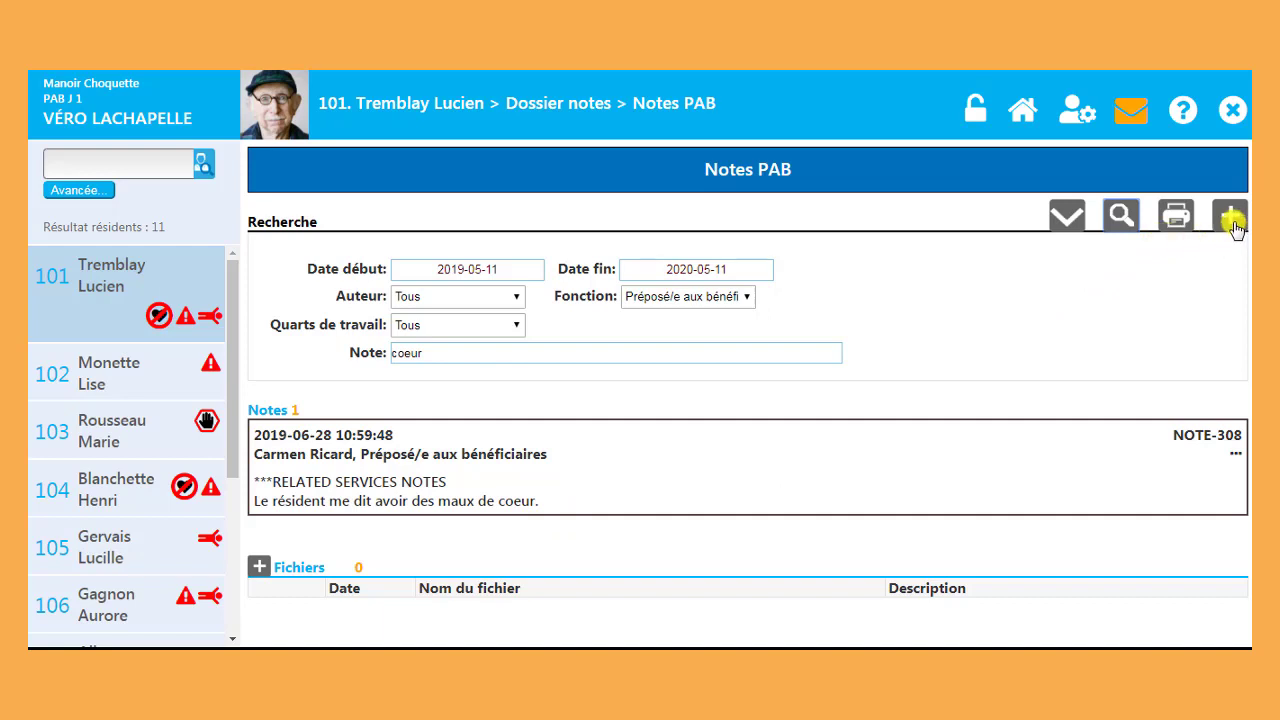
# Step: Create and save a new PAB note, NOTE-436
pyautogui.click(1233, 226)
pyautogui.click(396, 254)
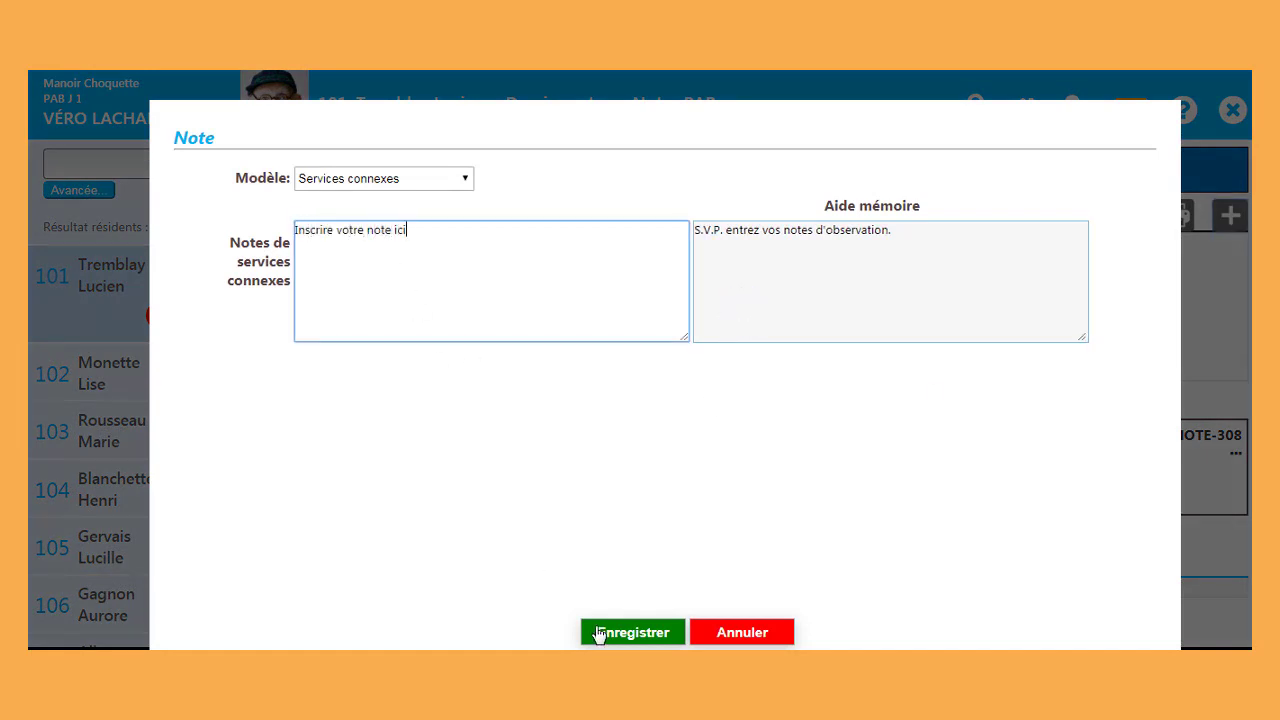
pyautogui.click(674, 633)
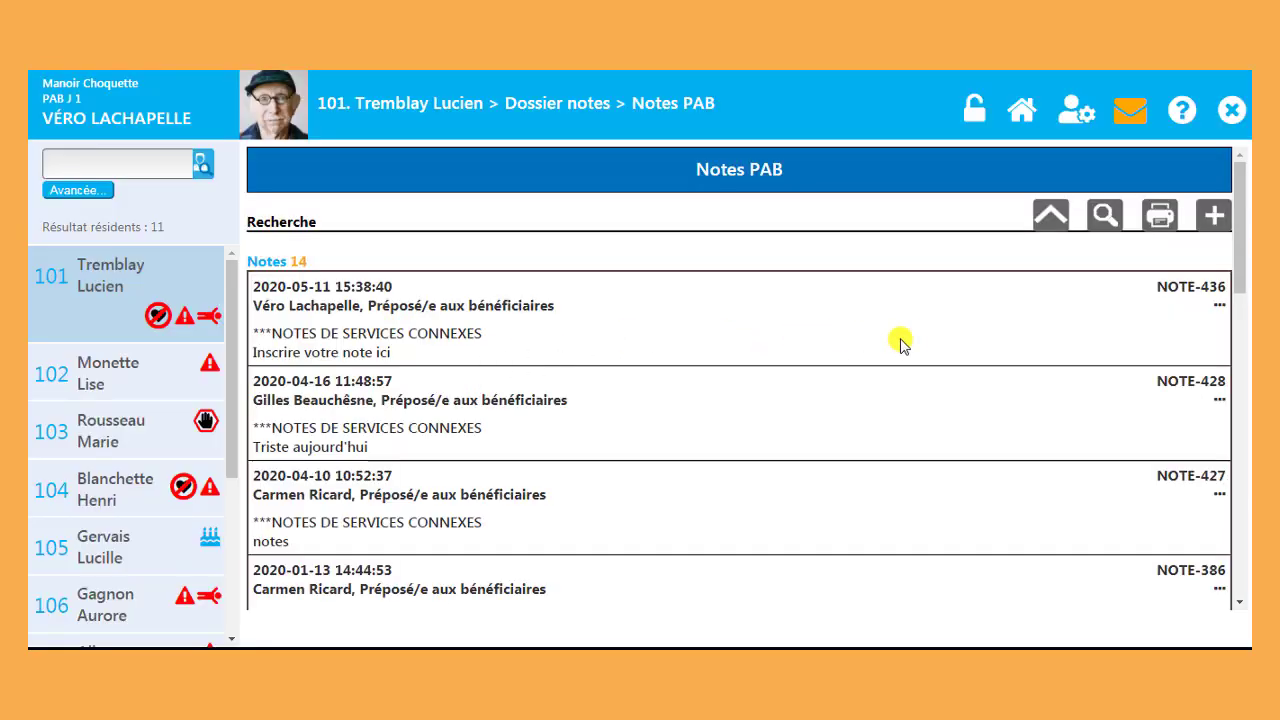
# Step: Invalidate NOTE-436 with the comment 'erreur sur résident' and check its invalidation reason
pyautogui.click(1219, 307)
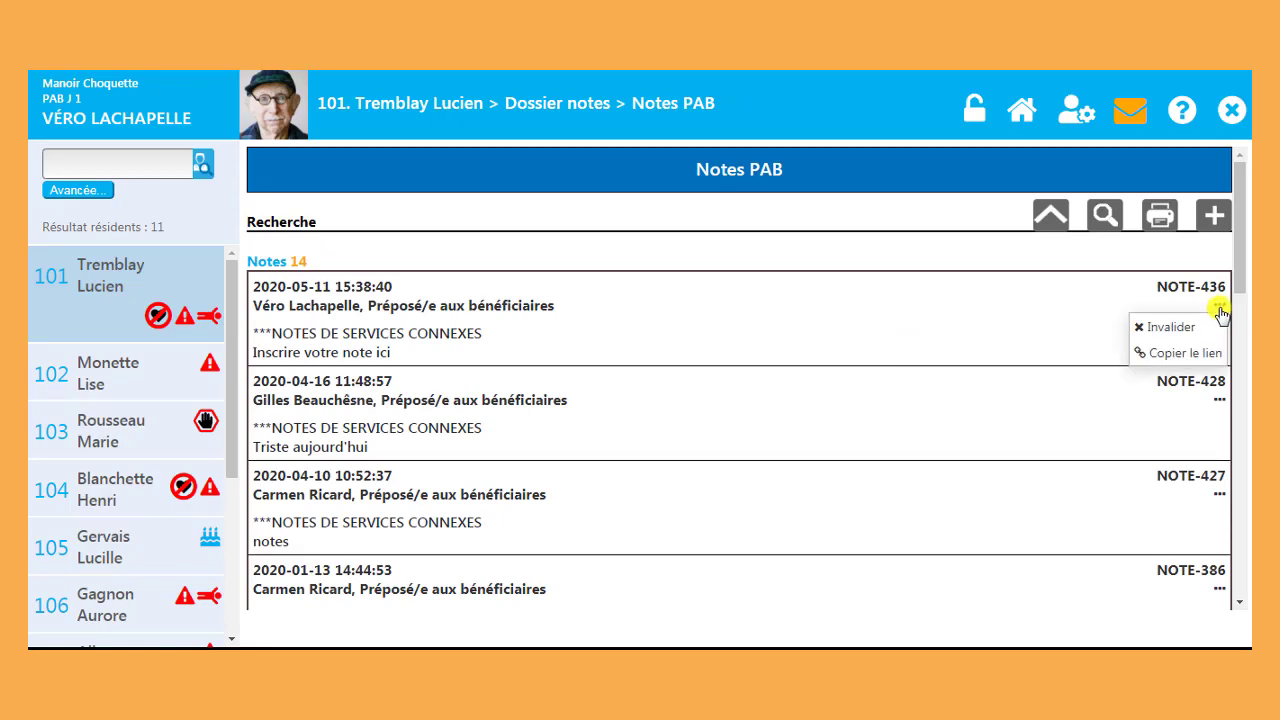
pyautogui.click(1167, 327)
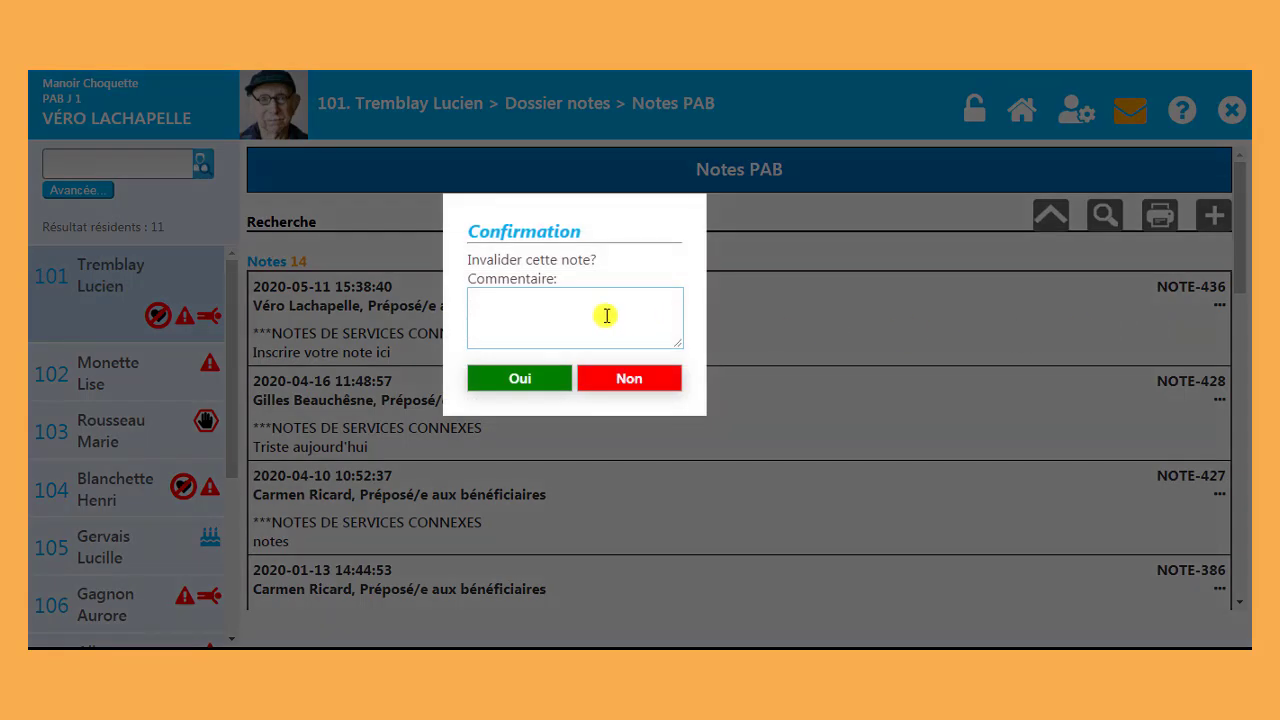
pyautogui.click(602, 312)
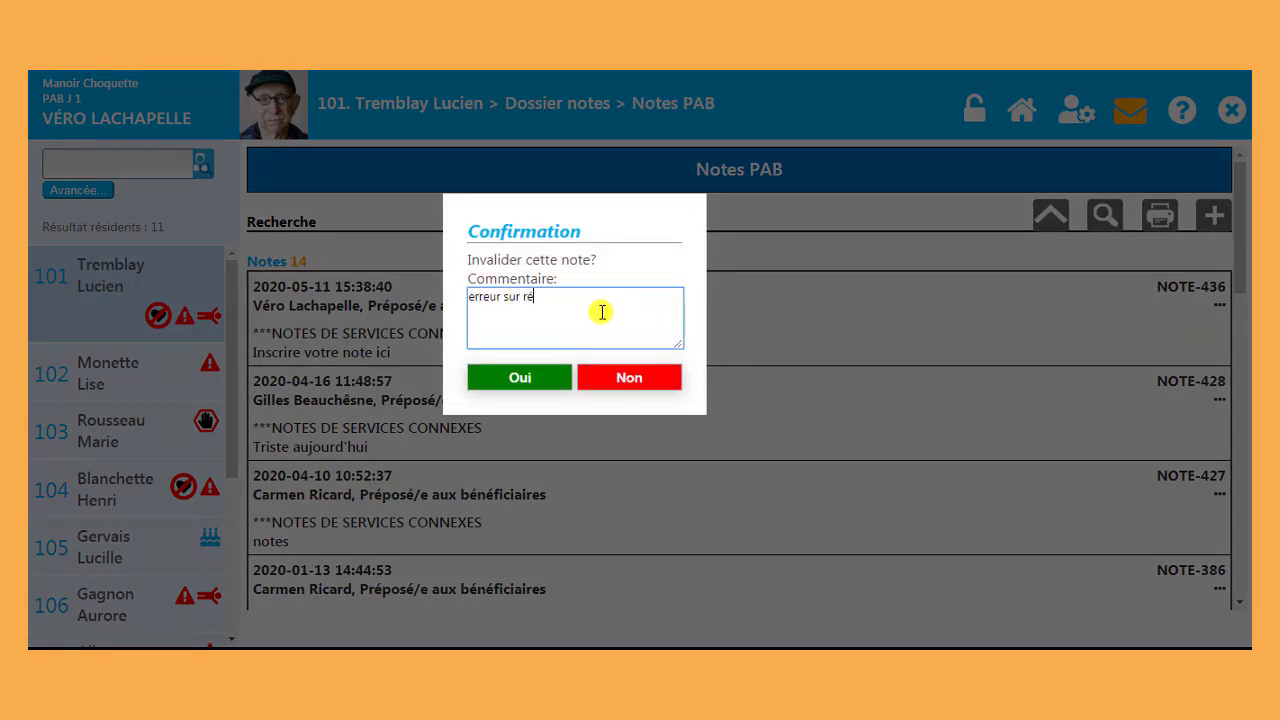
pyautogui.write('erreur sur résident')
pyautogui.click(556, 380)
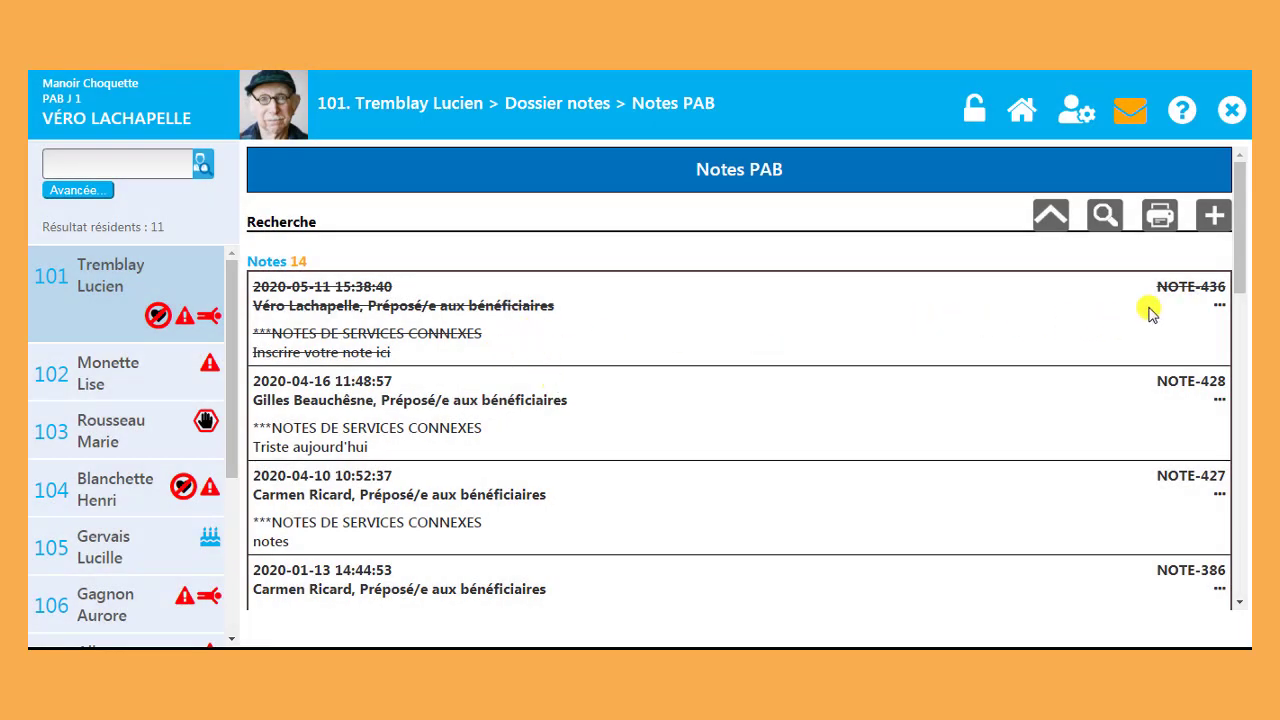
pyautogui.click(1215, 307)
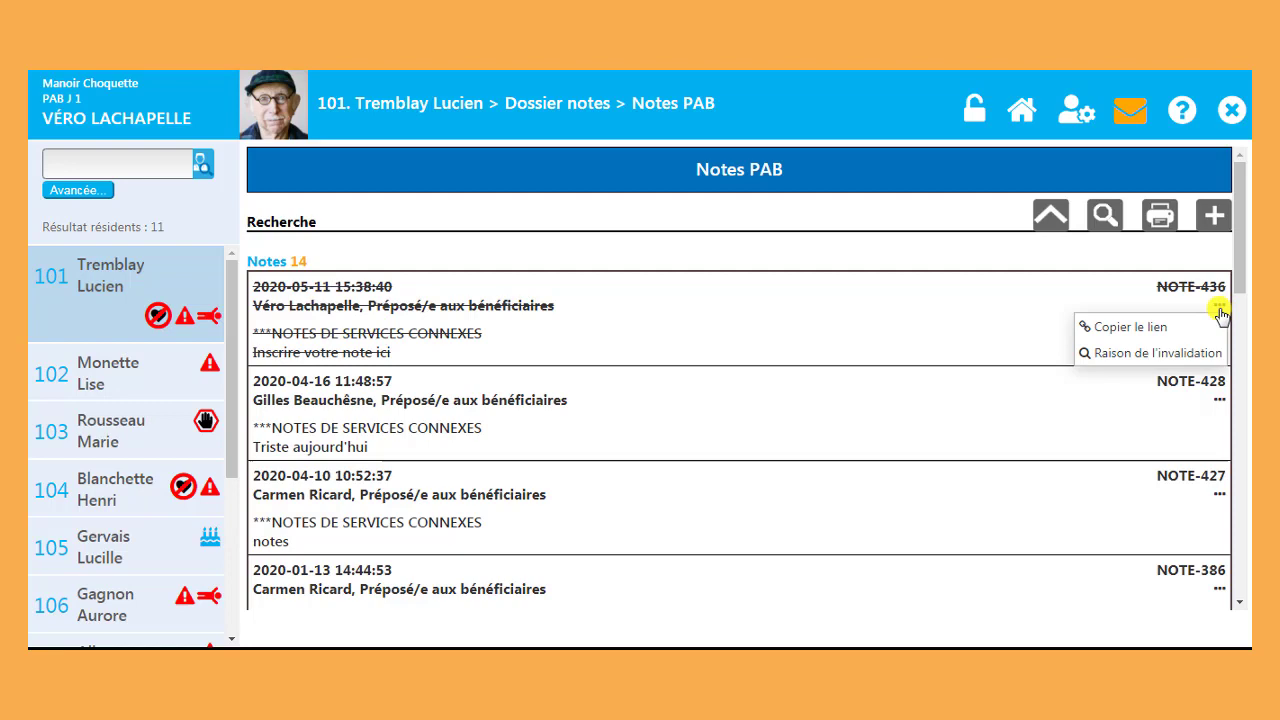
pyautogui.click(1197, 356)
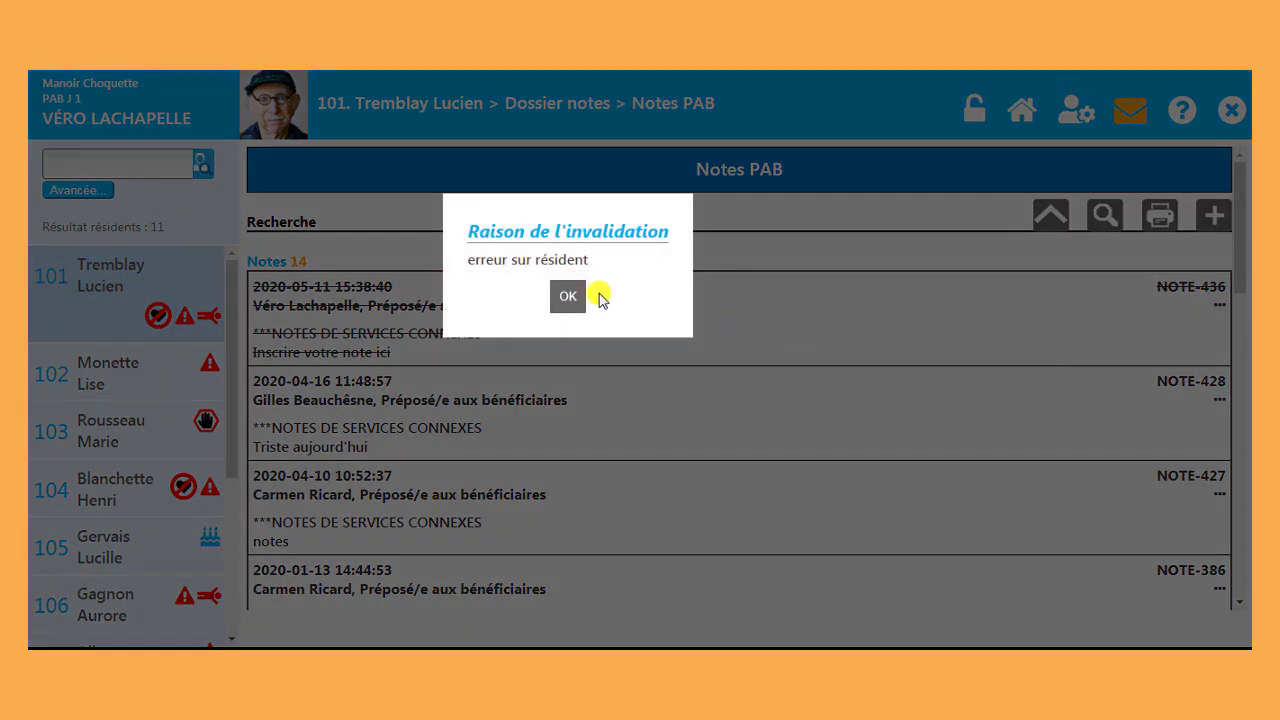
pyautogui.click(570, 296)
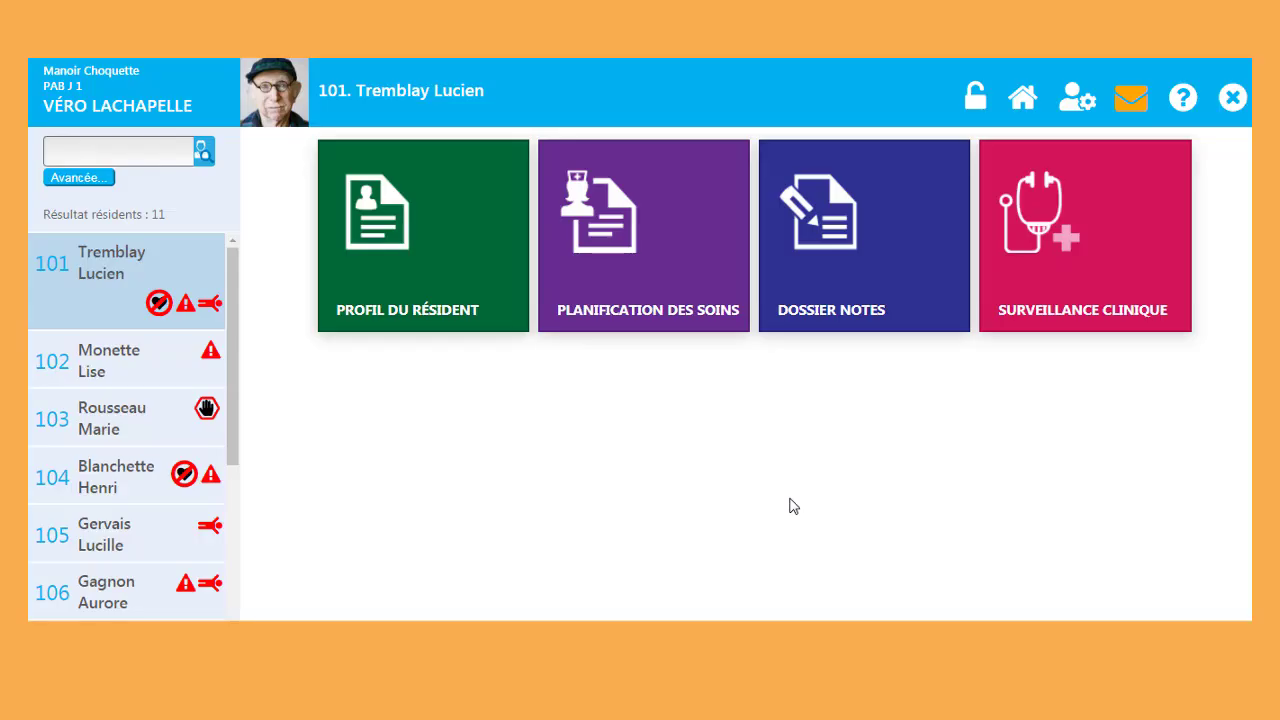
# Step: Open resident 101's bowel elimination records under Surveillance Clinique and start a new entry
pyautogui.click(1122, 284)
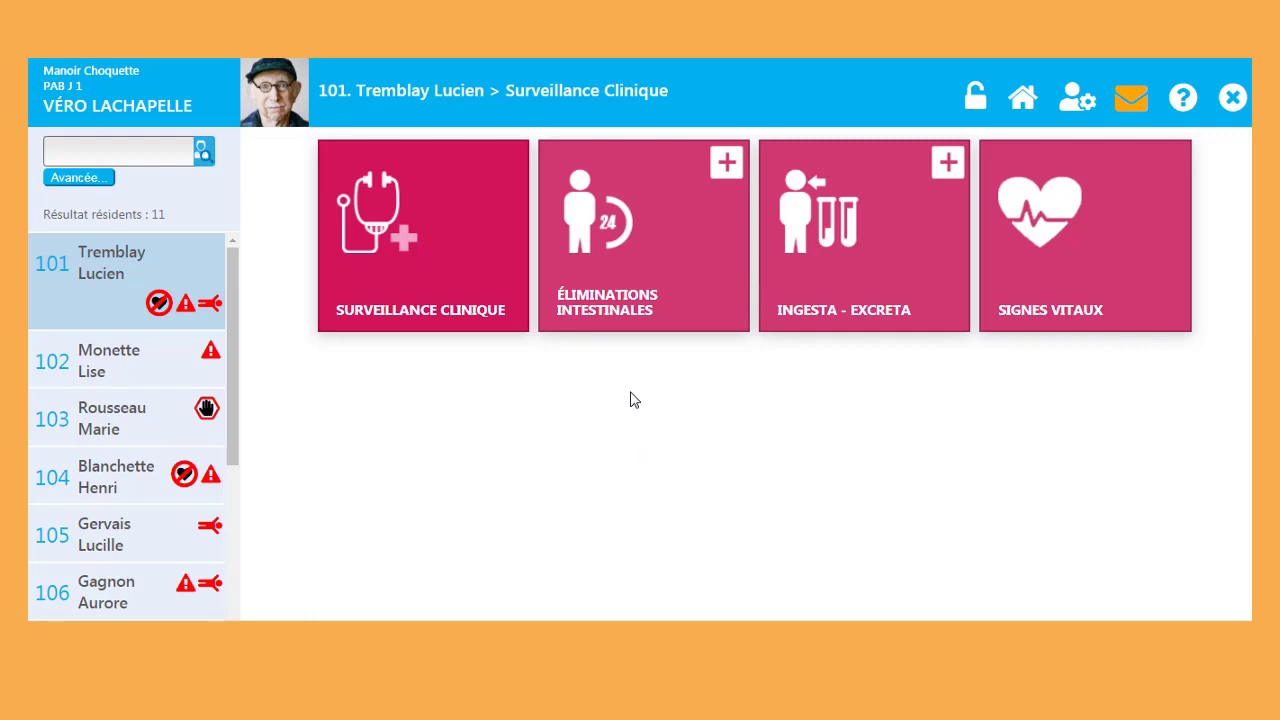
pyautogui.click(718, 272)
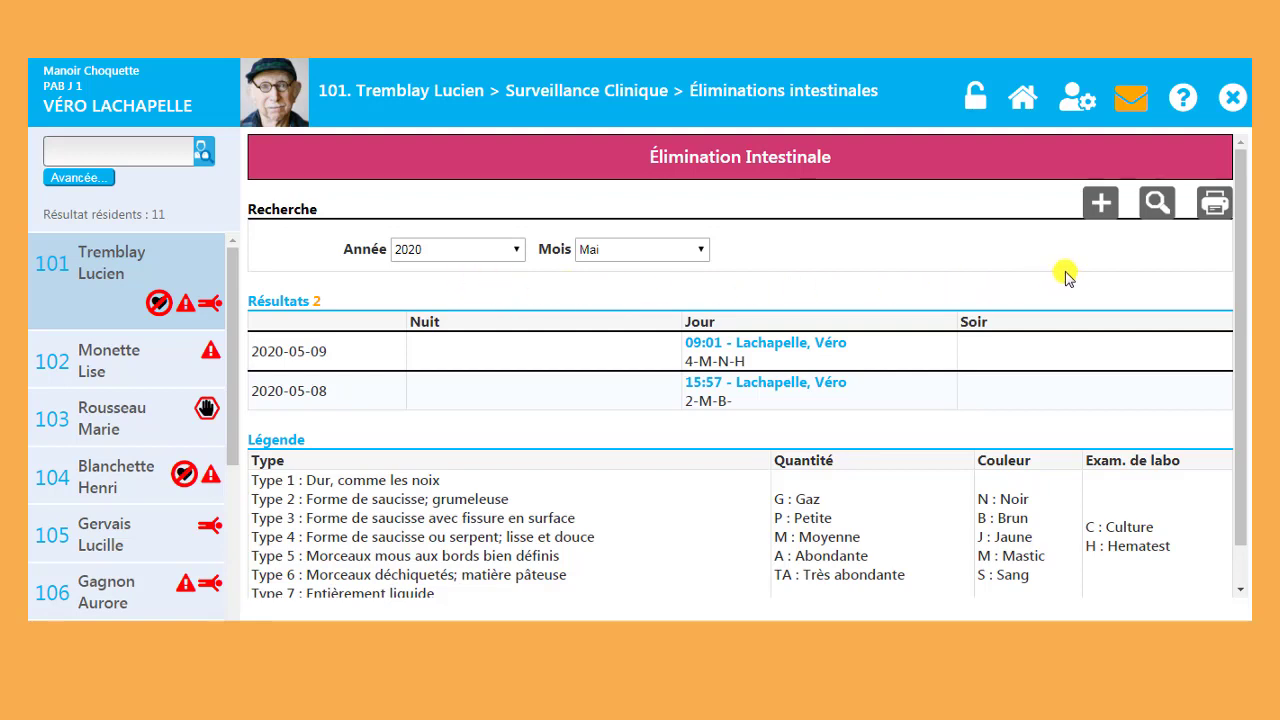
pyautogui.click(1100, 206)
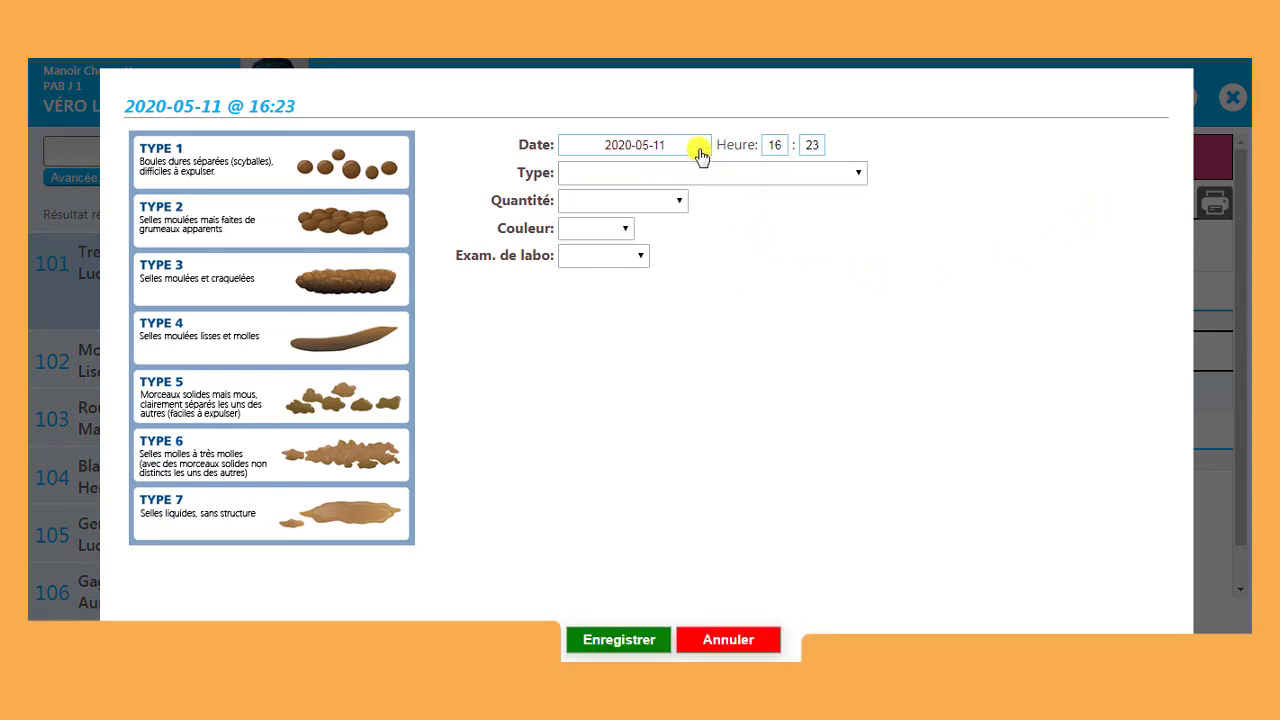
# Step: Save a 12:23 bowel elimination entry: Type 3, Moyenne, Brun, no lab exam
pyautogui.doubleClick(773, 142)
pyautogui.click(838, 175)
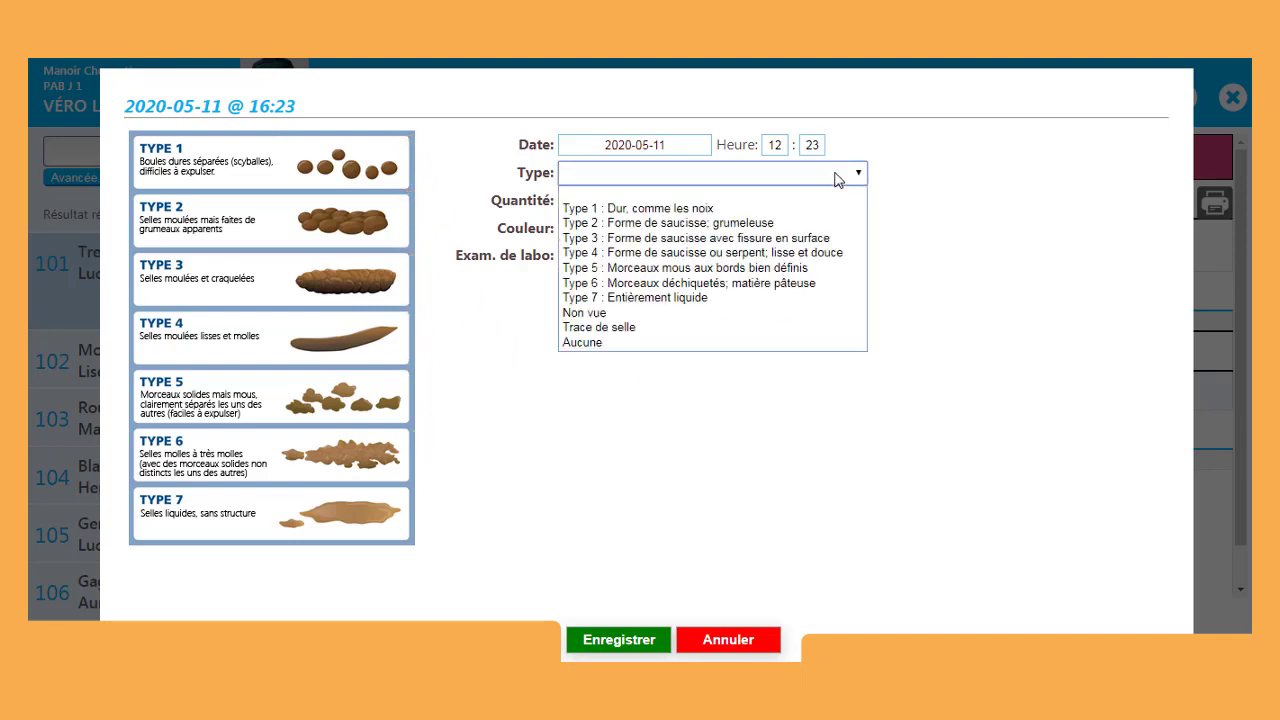
pyautogui.click(746, 238)
pyautogui.click(674, 204)
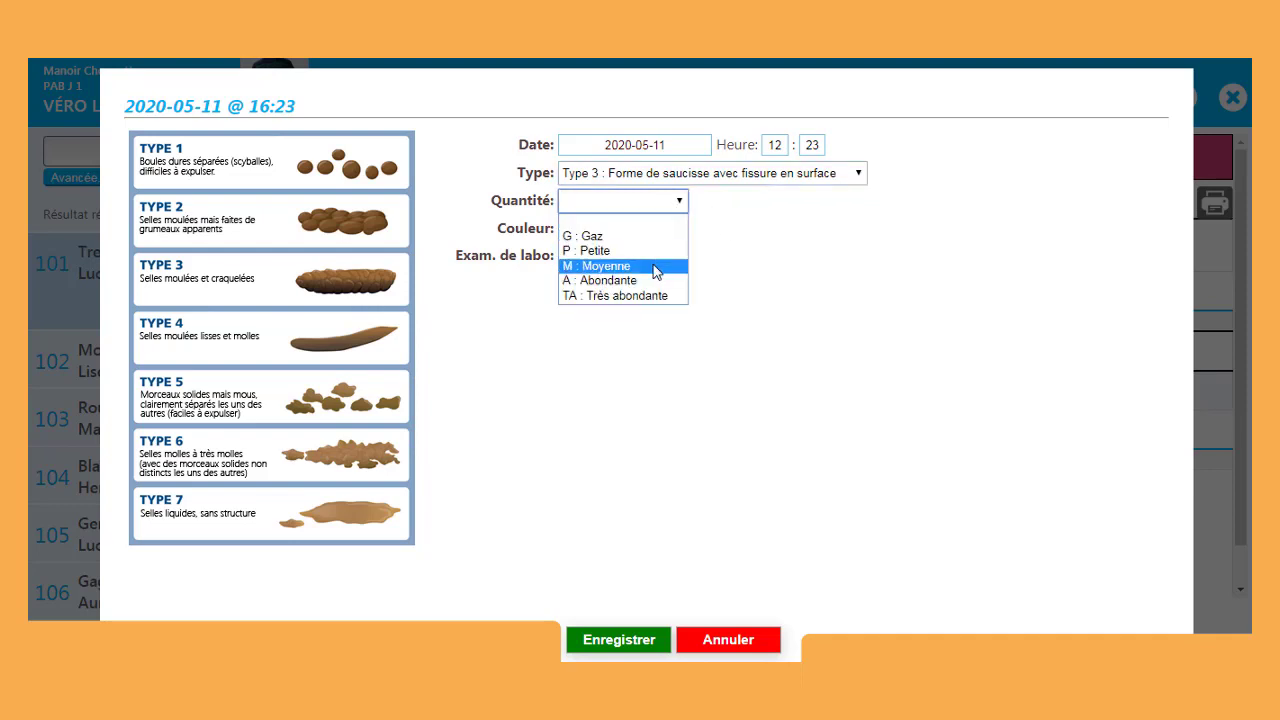
pyautogui.click(655, 267)
pyautogui.click(628, 232)
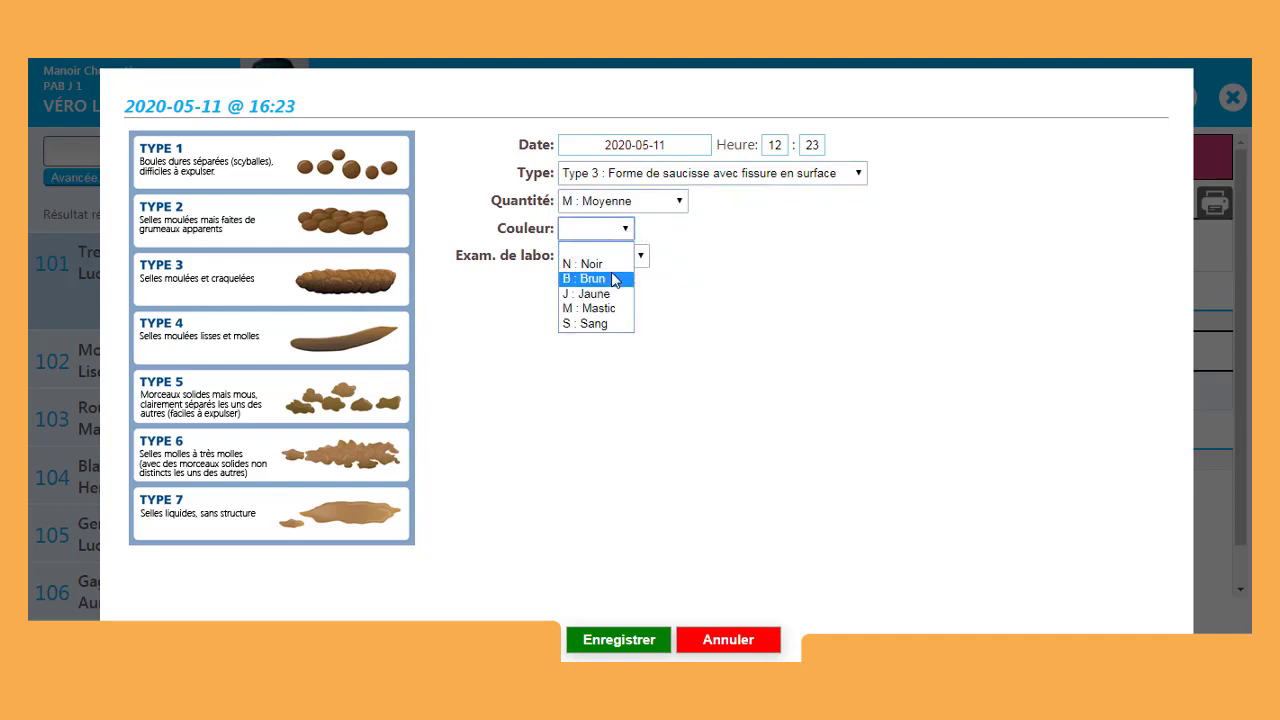
pyautogui.click(614, 280)
pyautogui.click(621, 258)
pyautogui.click(623, 259)
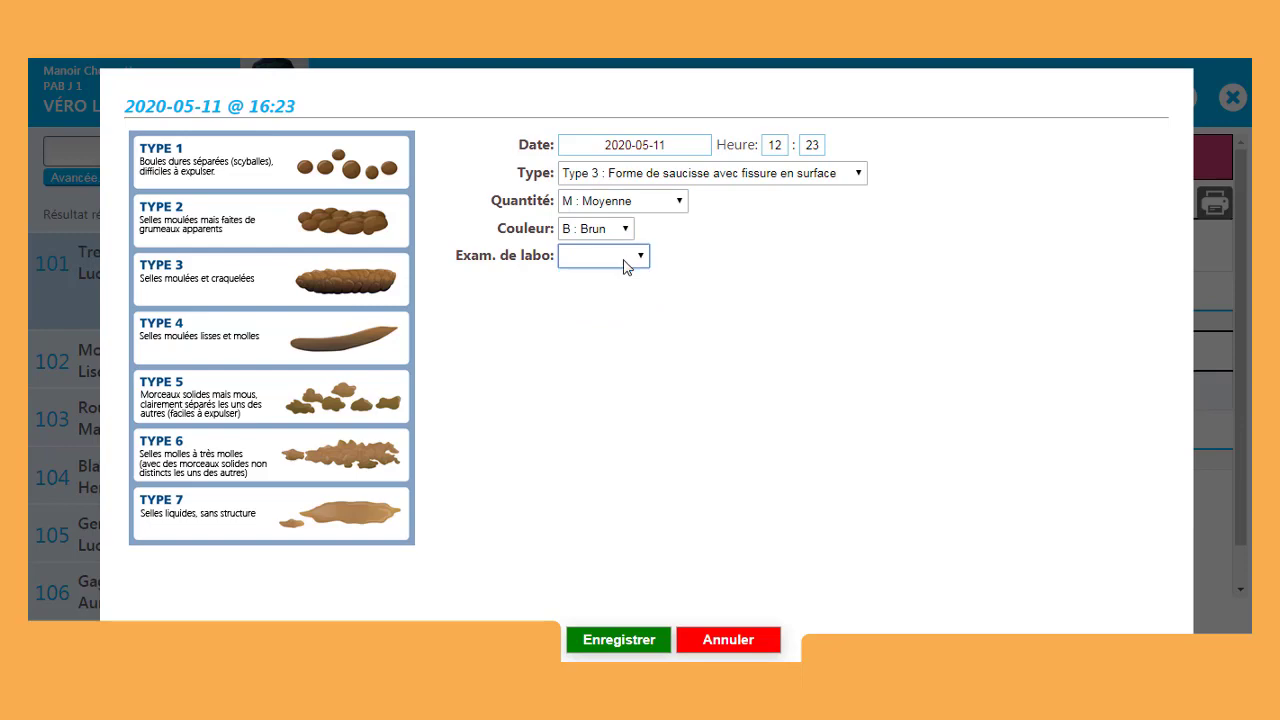
pyautogui.click(617, 641)
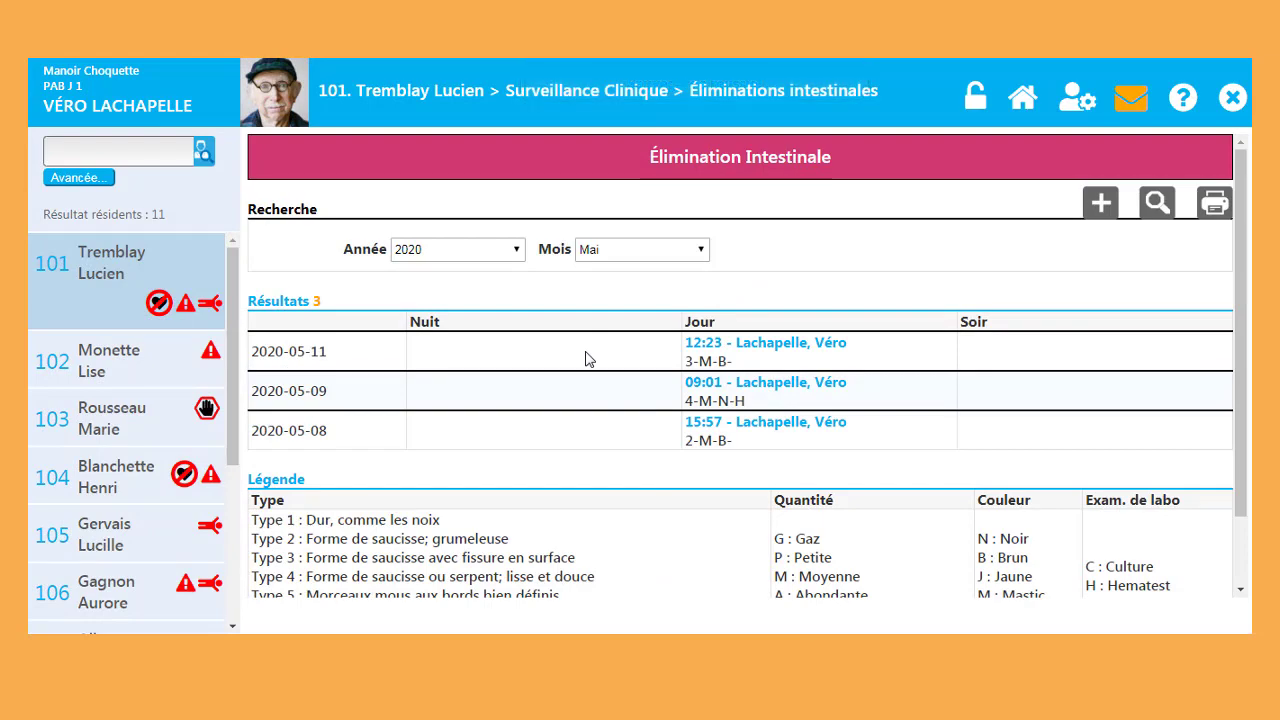
pyautogui.click(560, 91)
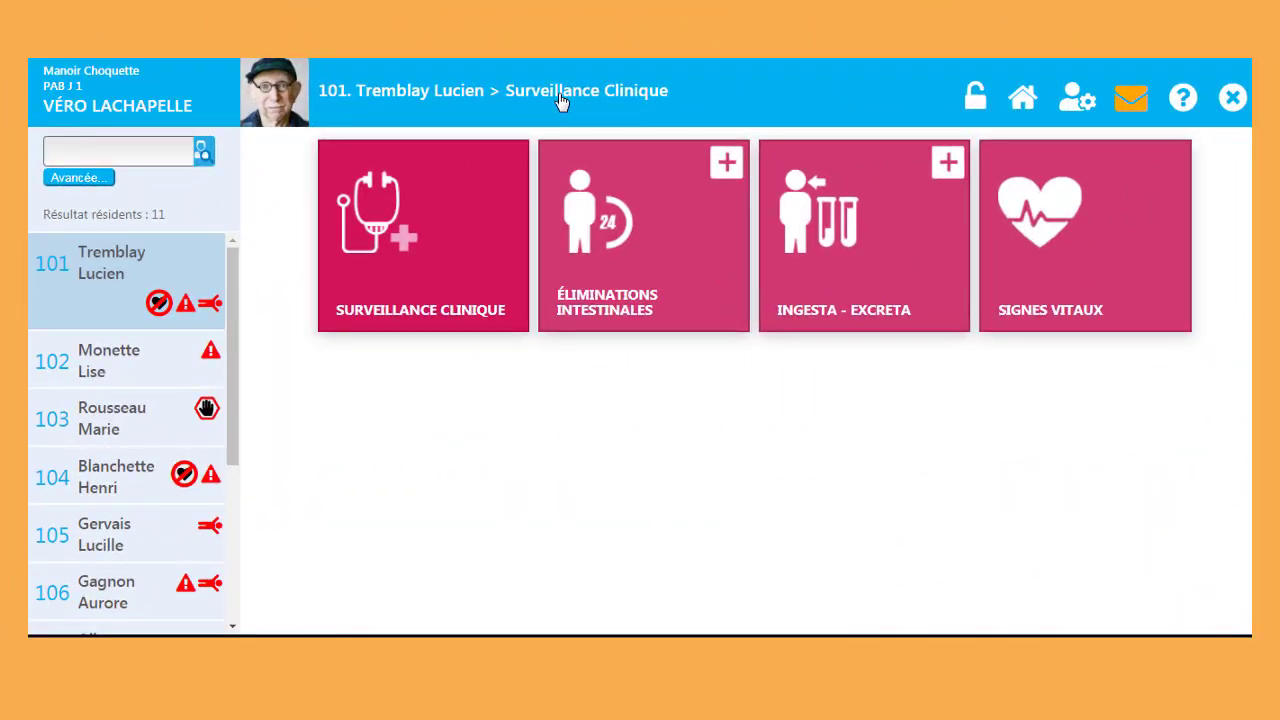
# Step: Add an Ingesta entry of Per Os Verre bleu (350 ml) for resident 101
pyautogui.click(900, 252)
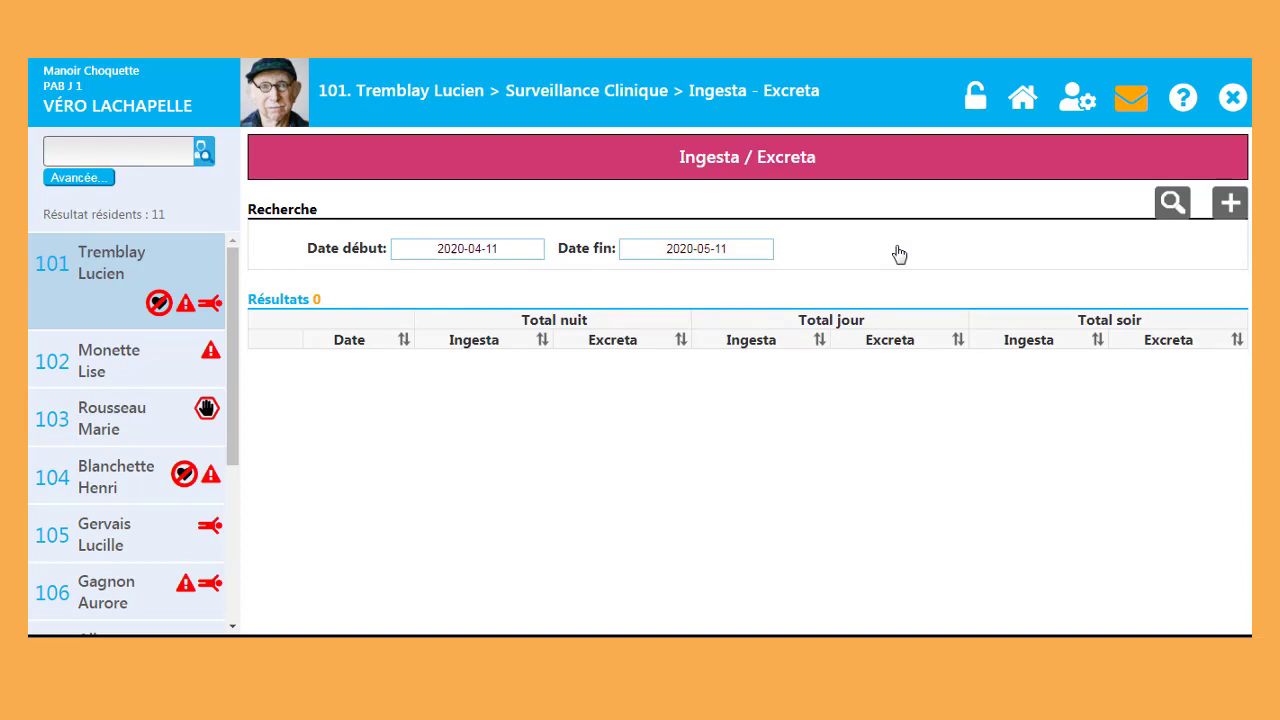
pyautogui.click(1230, 204)
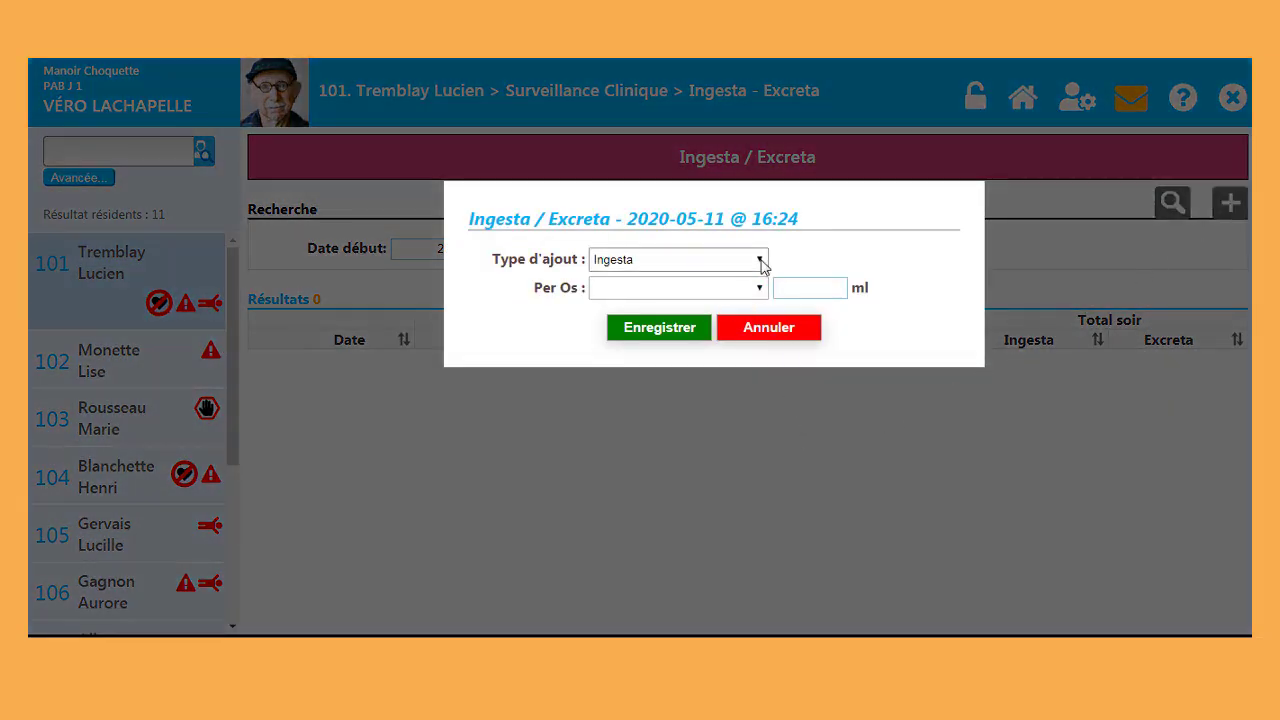
pyautogui.click(761, 262)
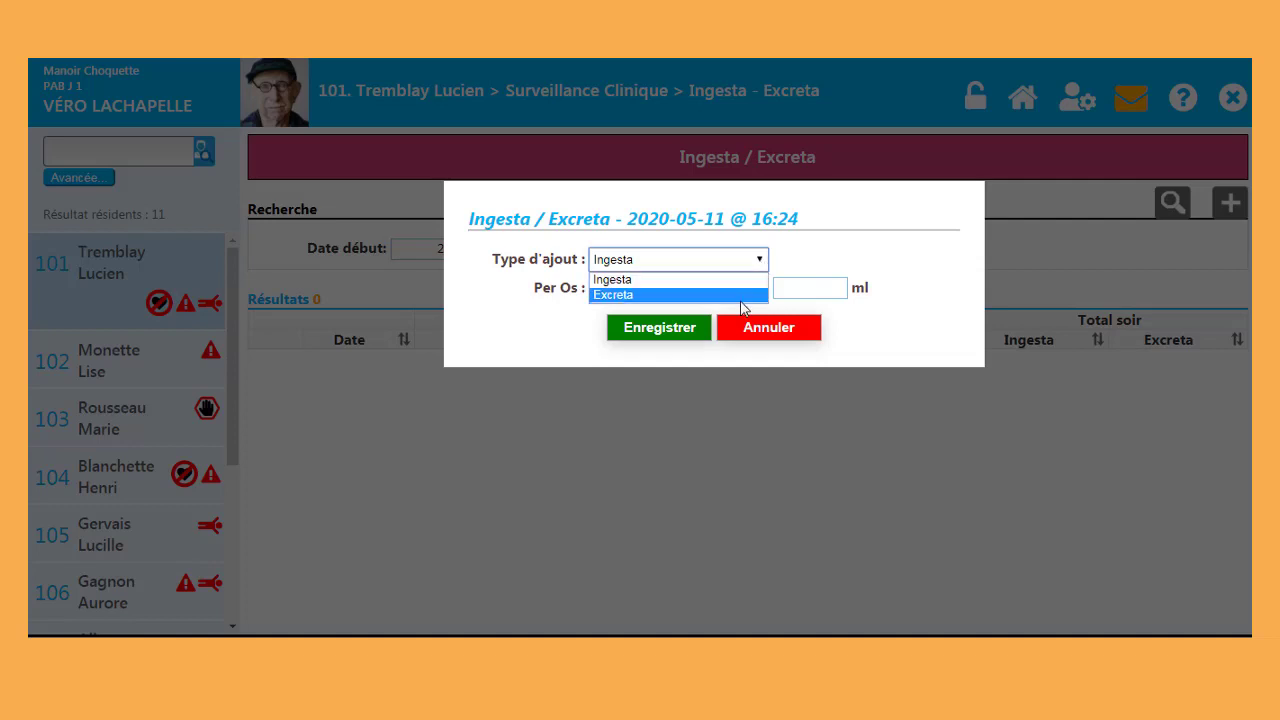
pyautogui.click(741, 287)
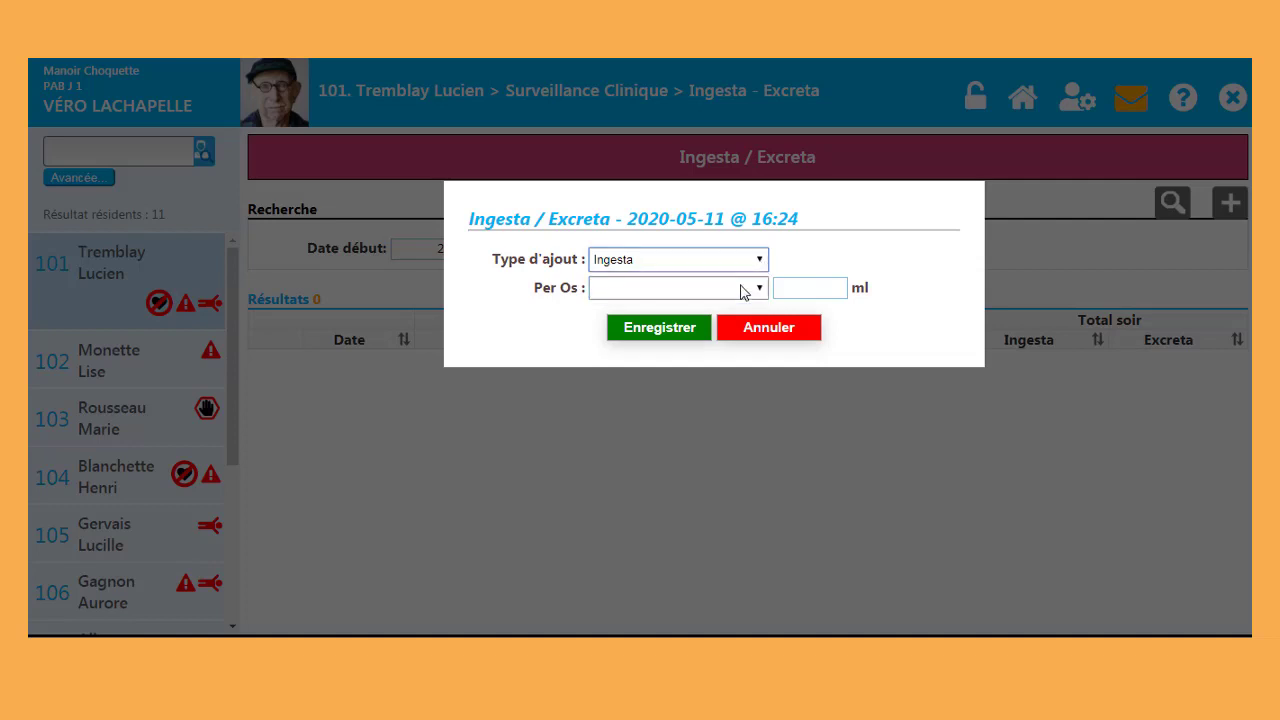
pyautogui.click(749, 290)
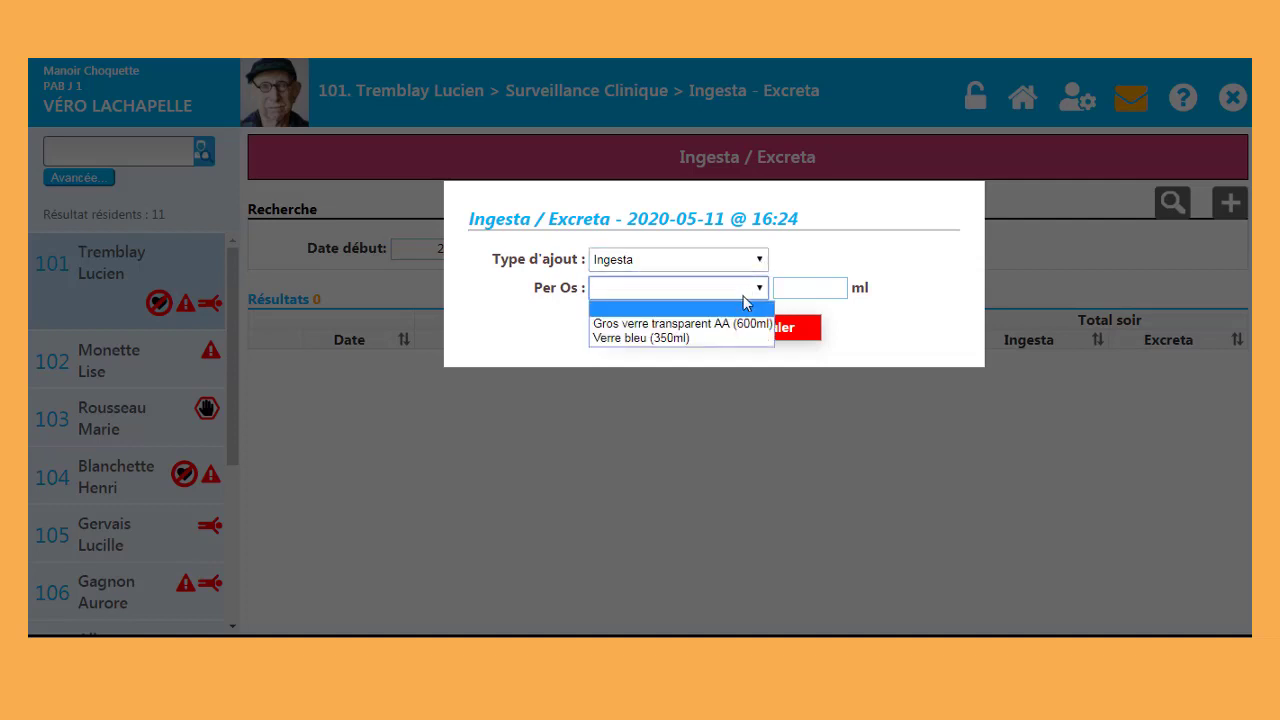
pyautogui.click(696, 339)
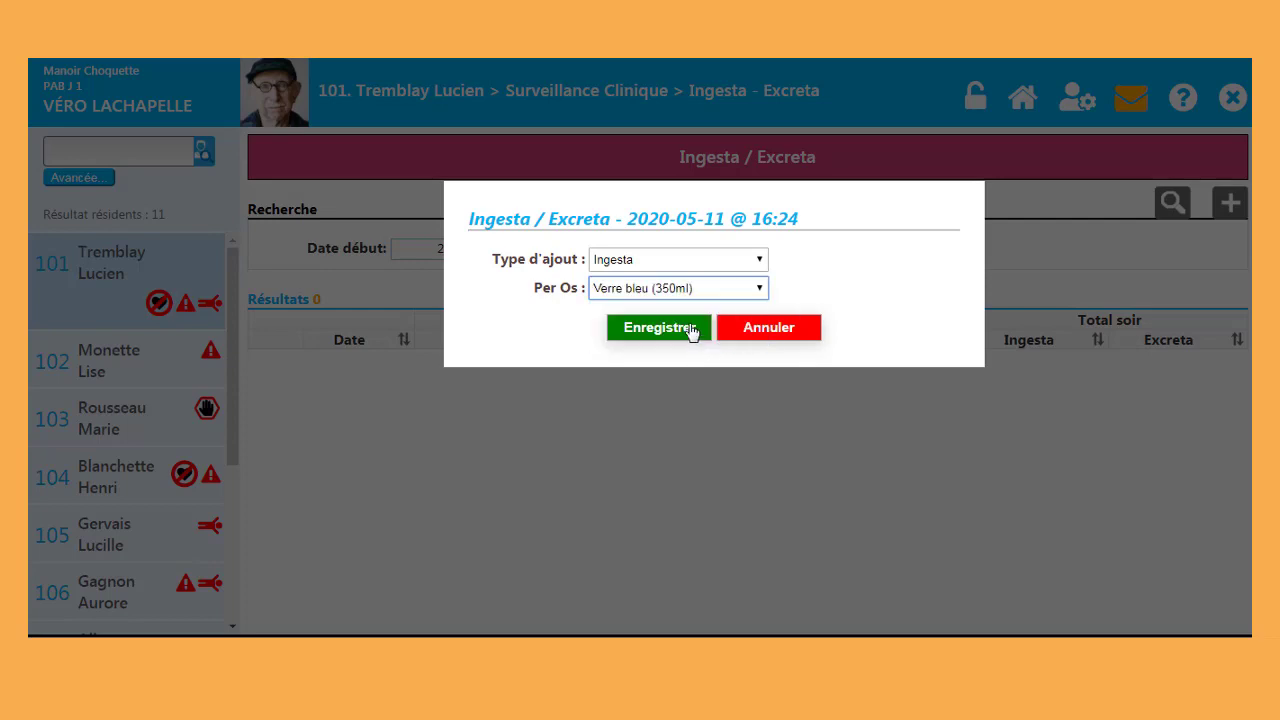
pyautogui.click(691, 330)
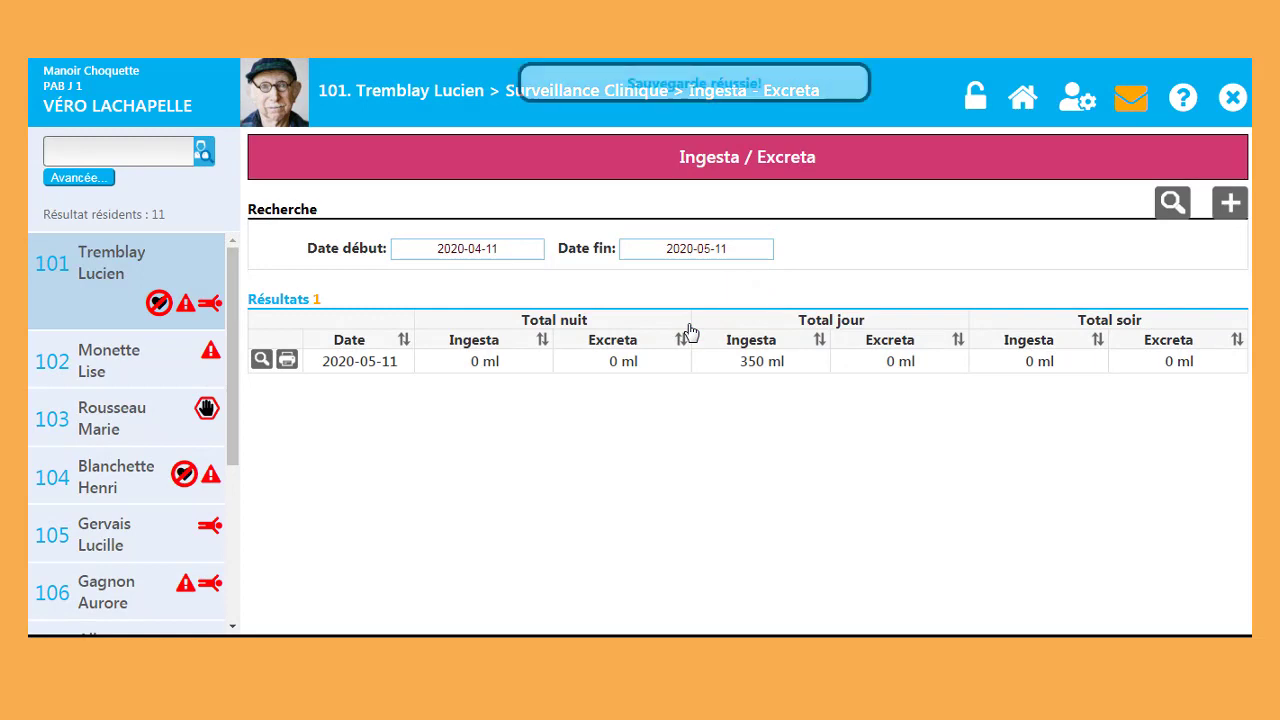
# Step: Add an Excreta entry of 150 ml urine
pyautogui.click(1221, 207)
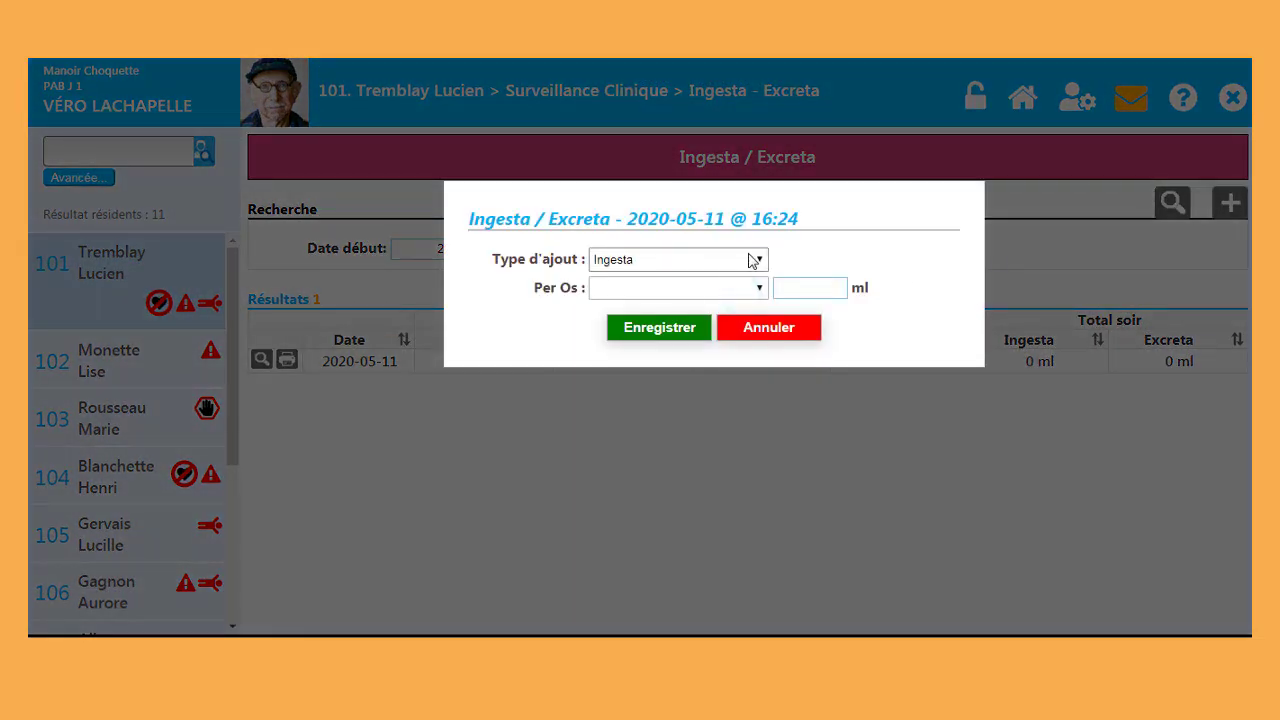
pyautogui.click(750, 259)
pyautogui.click(727, 295)
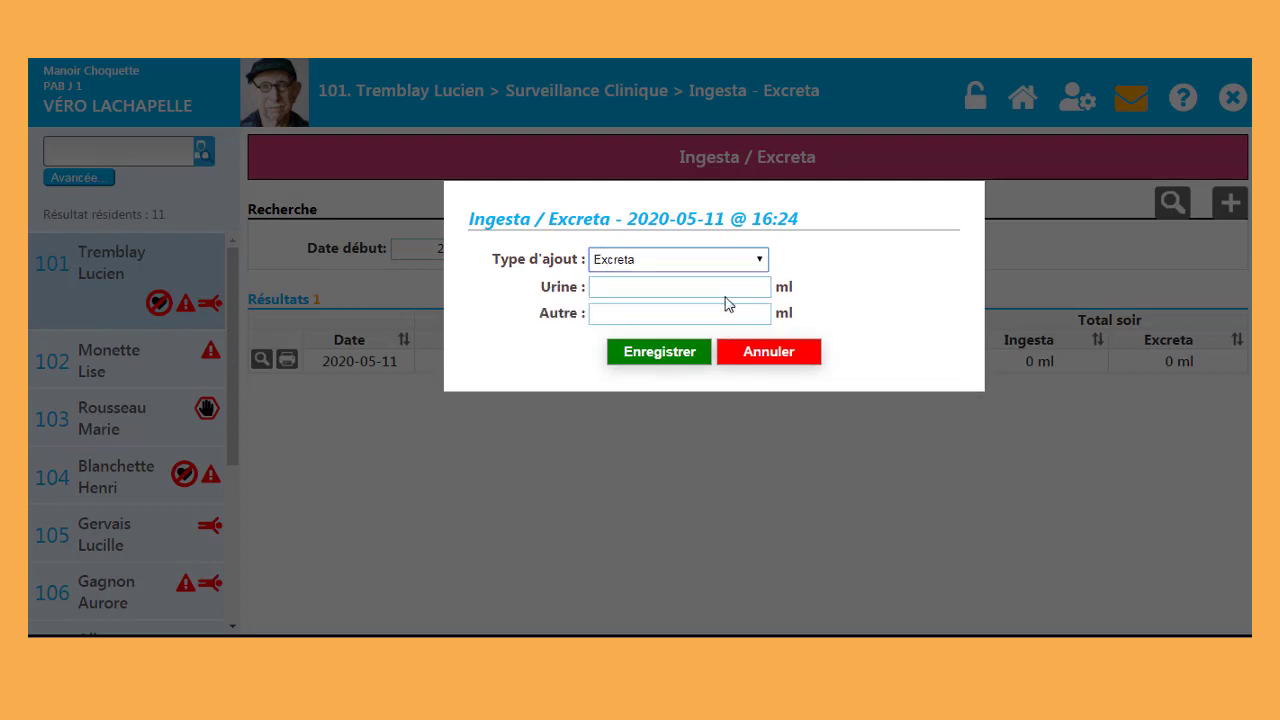
pyautogui.click(734, 286)
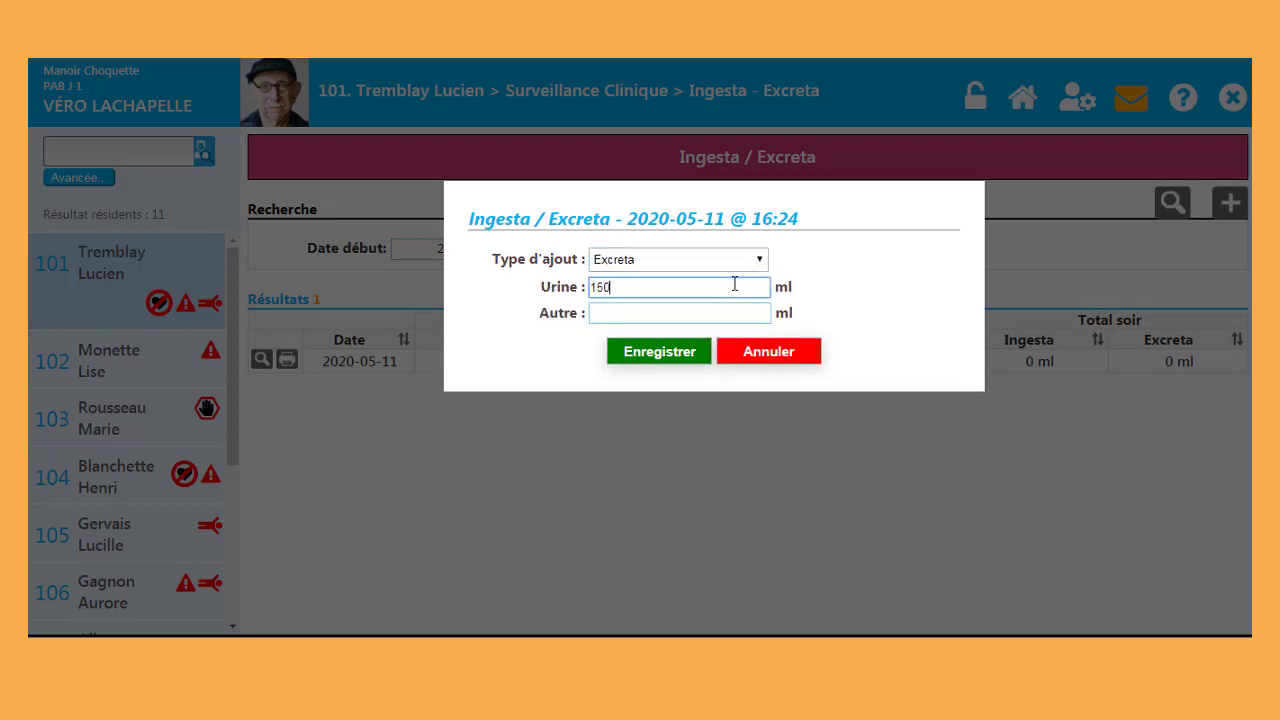
pyautogui.click(688, 362)
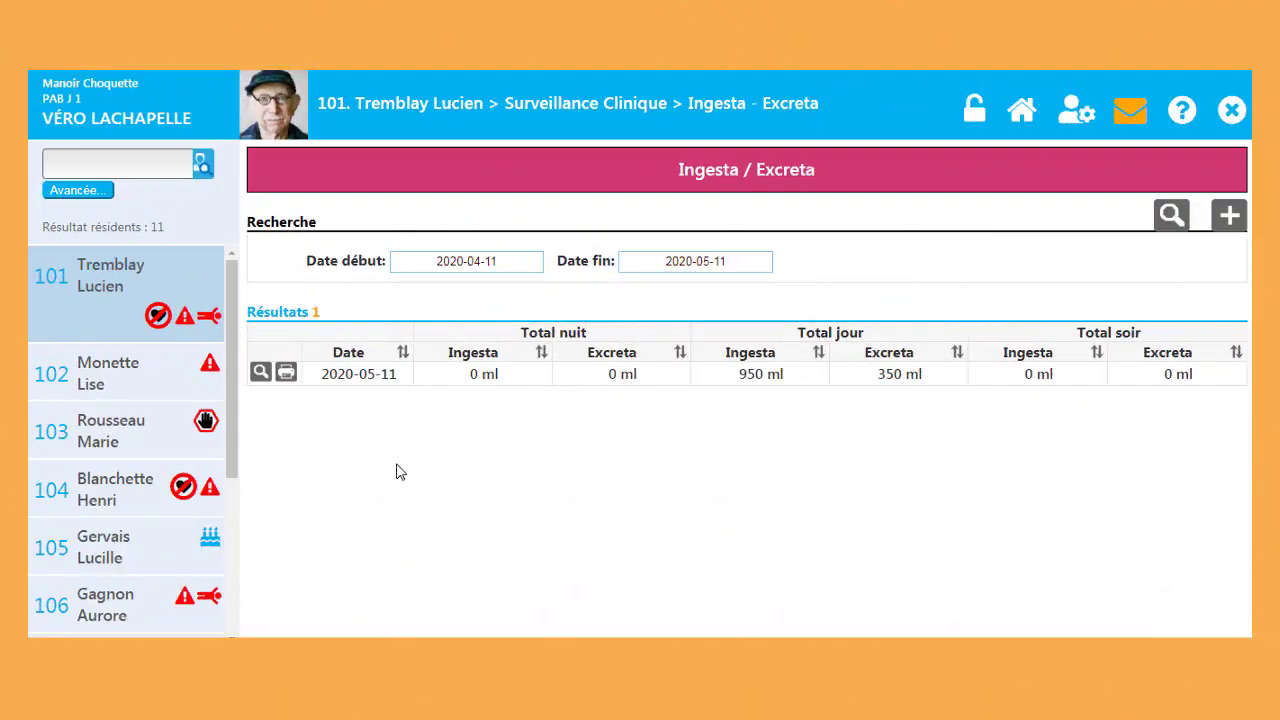
# Step: Review the 2020-05-11 ingesta/excreta breakdown, close it, and go back to Surveillance Clinique
pyautogui.click(260, 372)
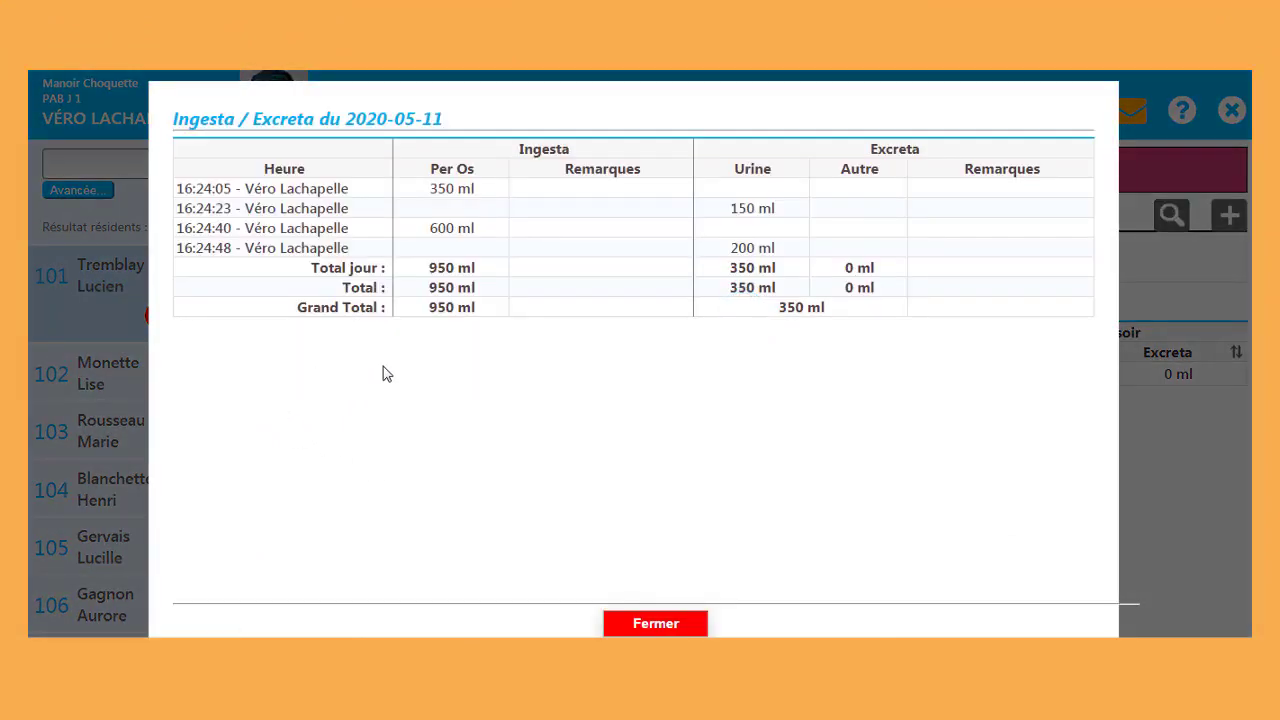
pyautogui.click(614, 628)
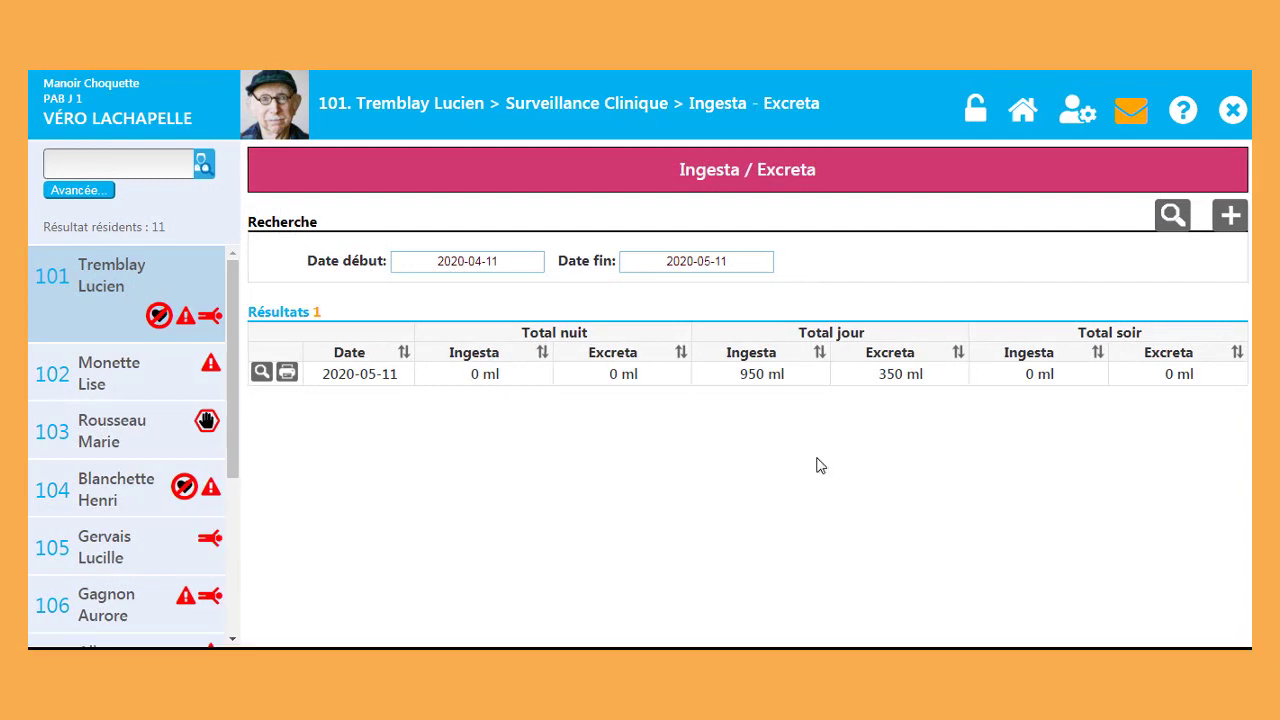
pyautogui.click(582, 104)
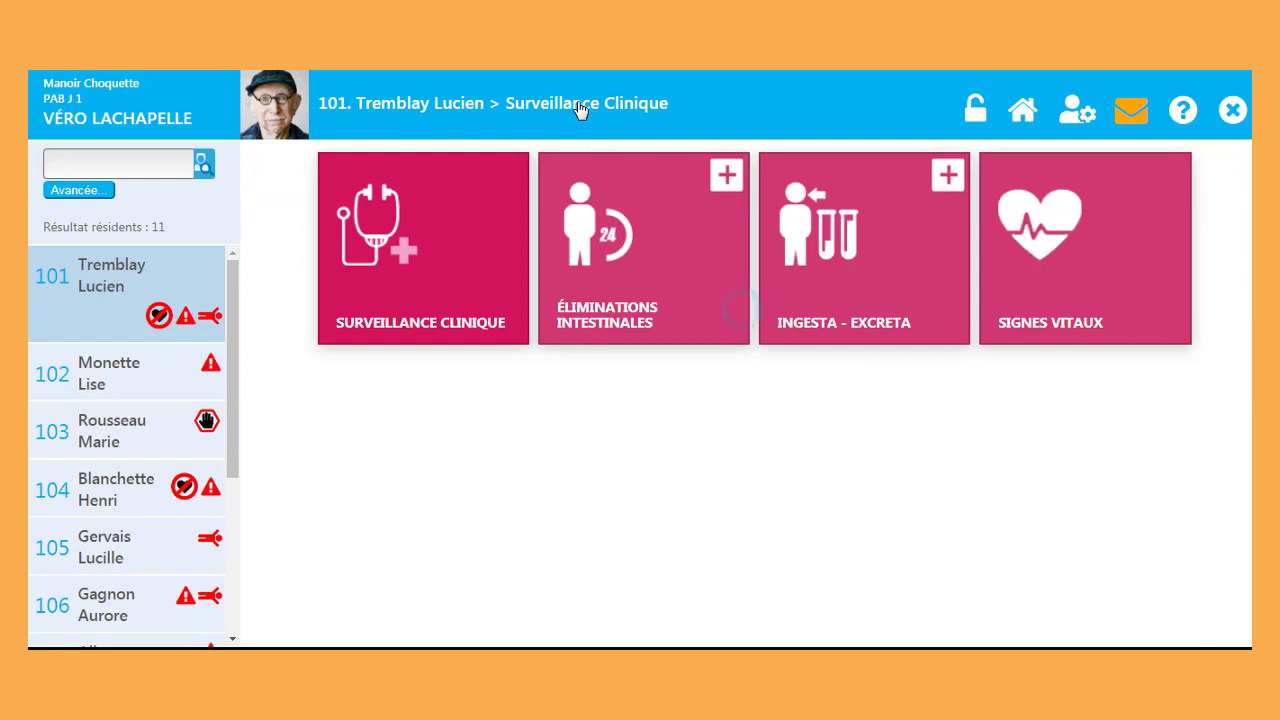
# Step: Start a new Signes Vitaux entry with the time set to 06:00
pyautogui.click(1120, 277)
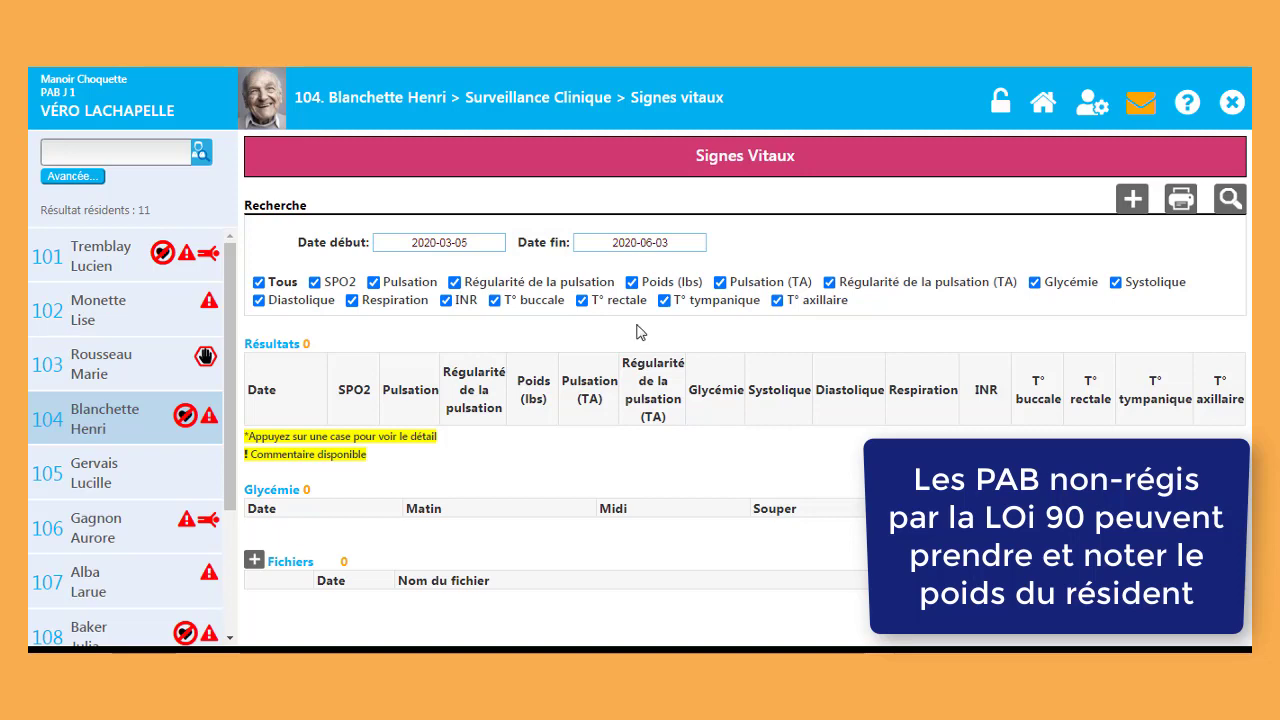
pyautogui.click(1120, 204)
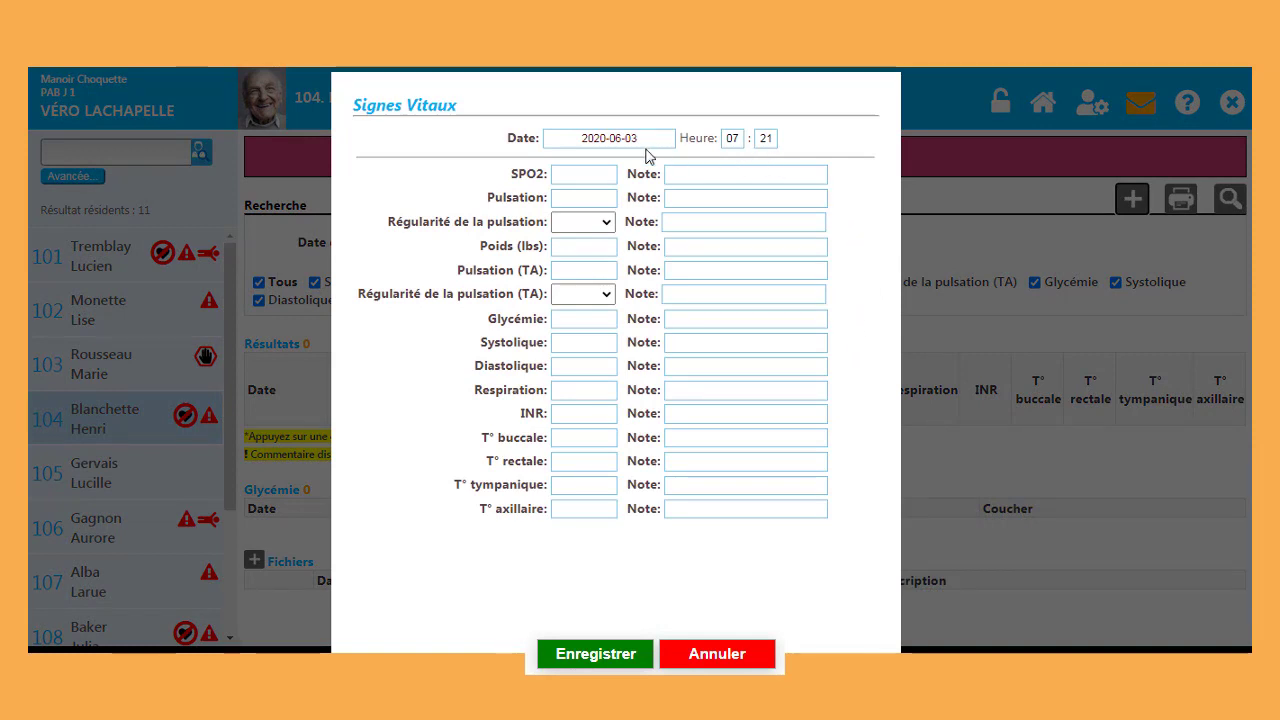
pyautogui.doubleClick(739, 142)
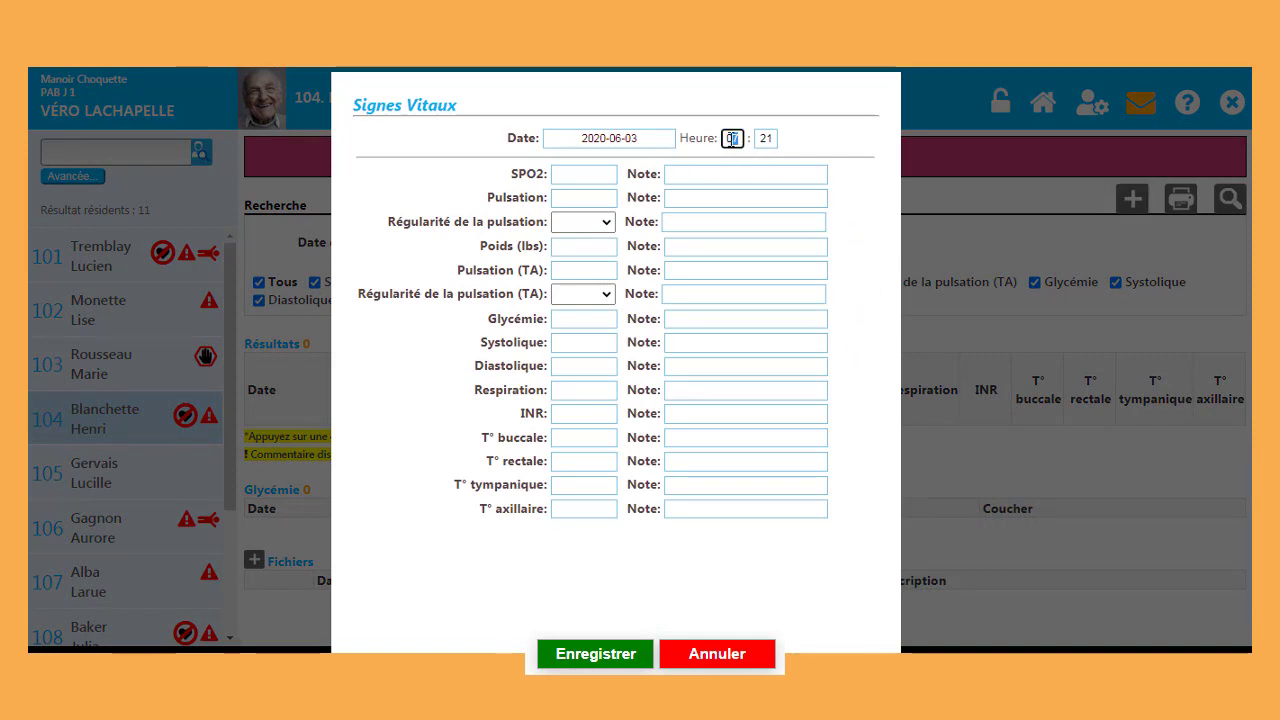
pyautogui.write('06')
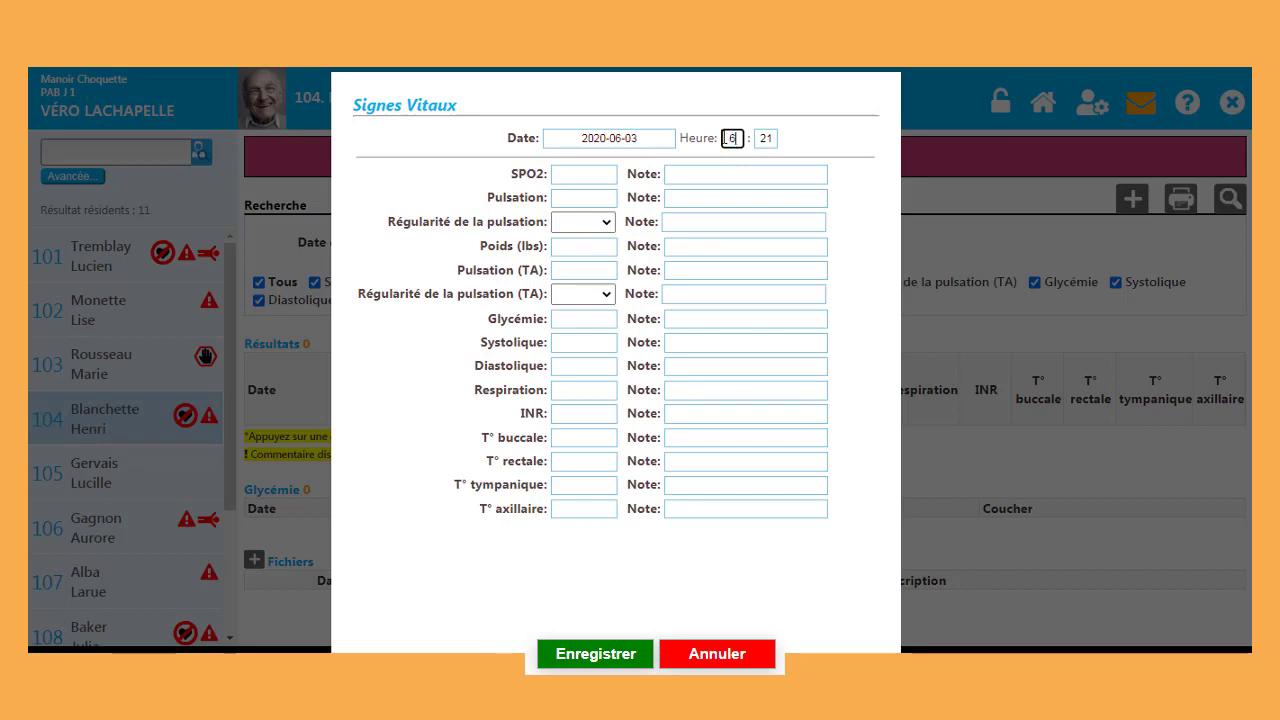
pyautogui.press('Tab')
pyautogui.write('00')
# Step: Enter Glycémie 10.5 with the note 'Monsieur mange du chocolat en cachette' and save
pyautogui.click(587, 319)
pyautogui.write('10')
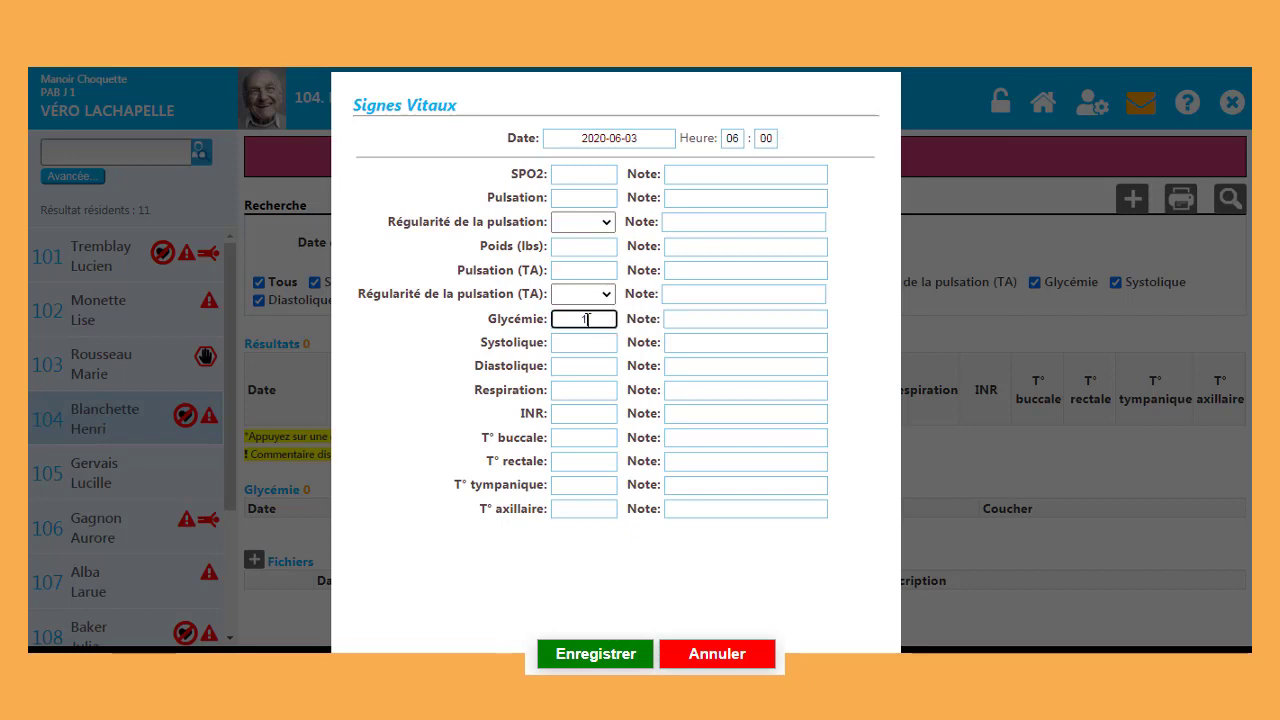
pyautogui.write('5')
pyautogui.click(680, 319)
pyautogui.write('Monsieur mange du chocolat en cachette')
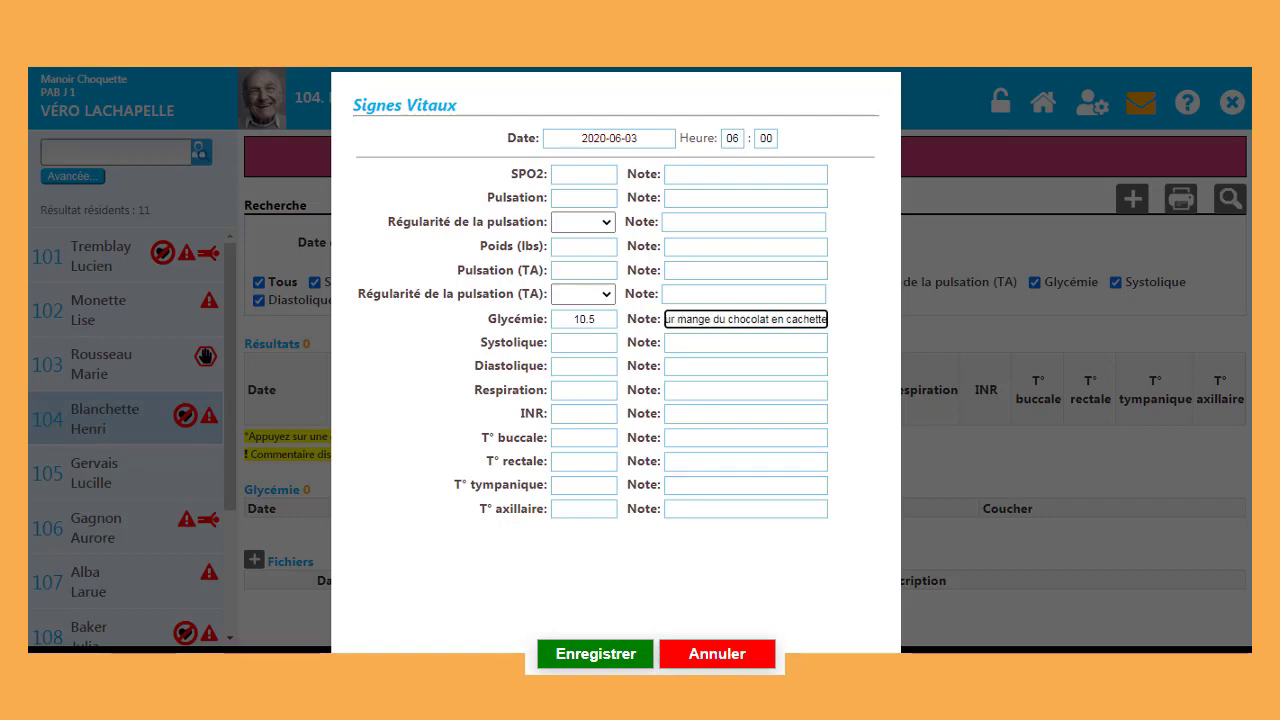
pyautogui.click(595, 654)
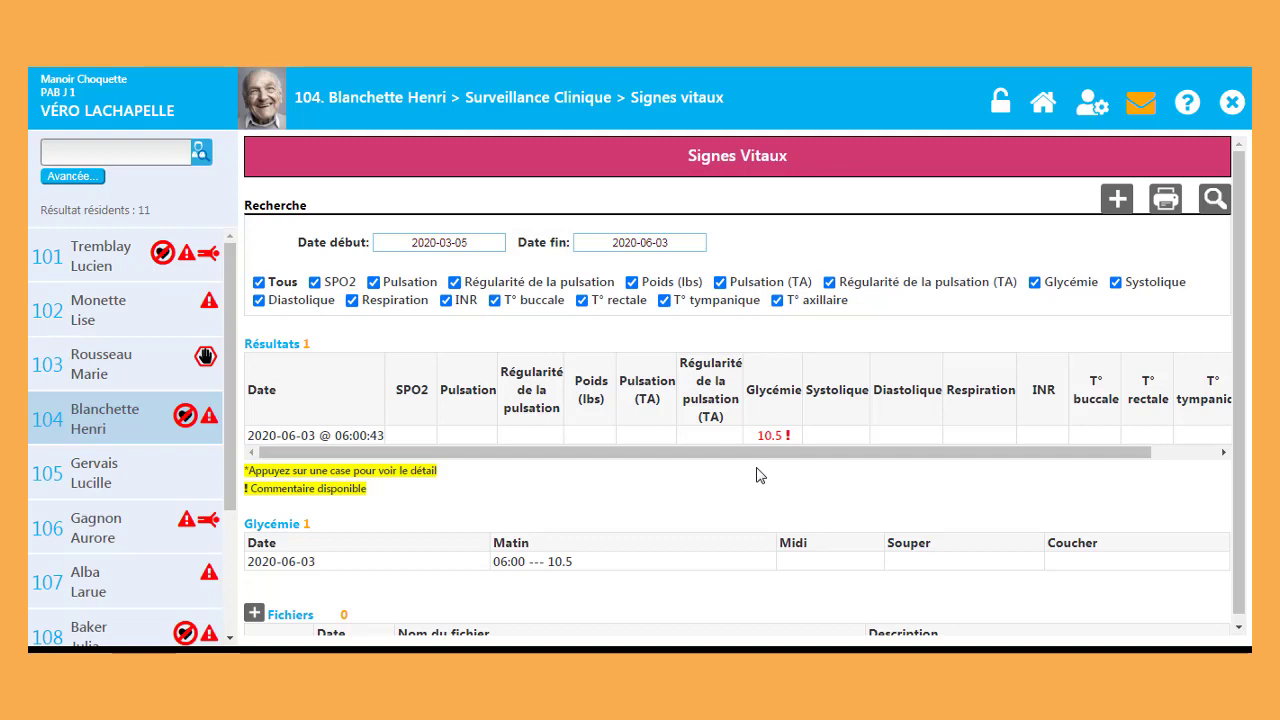
pyautogui.click(773, 437)
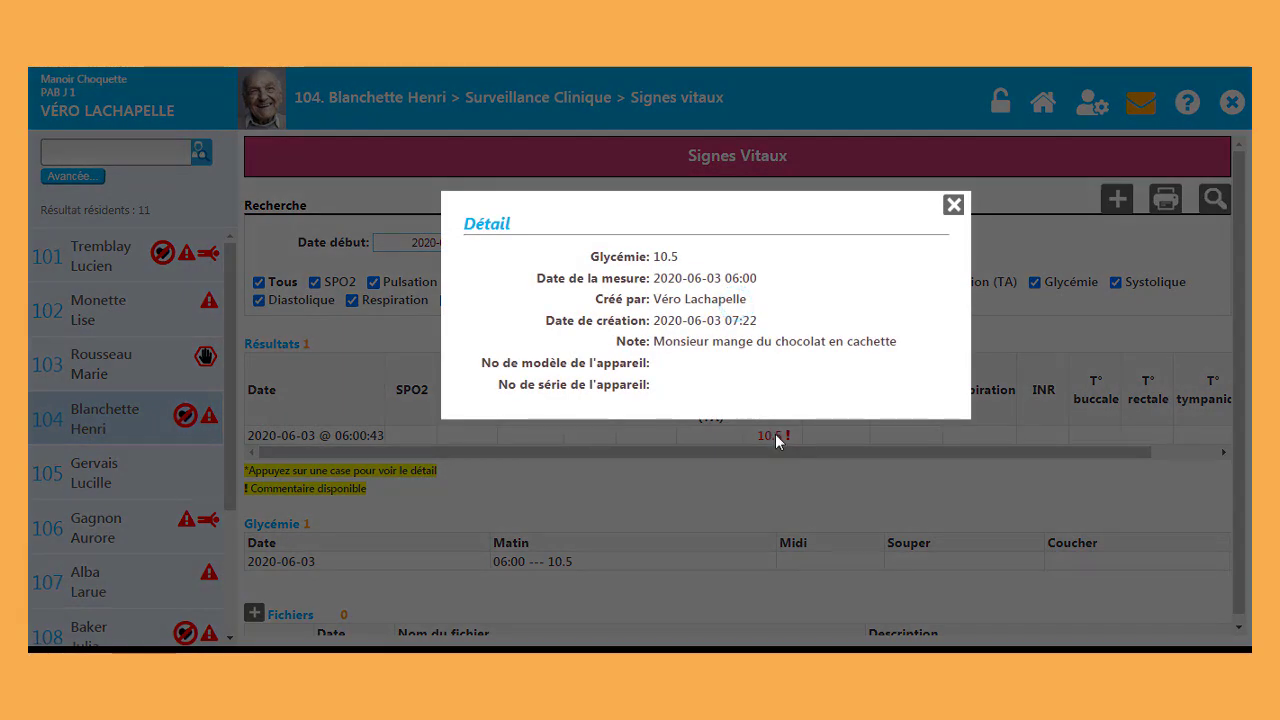
pyautogui.click(952, 206)
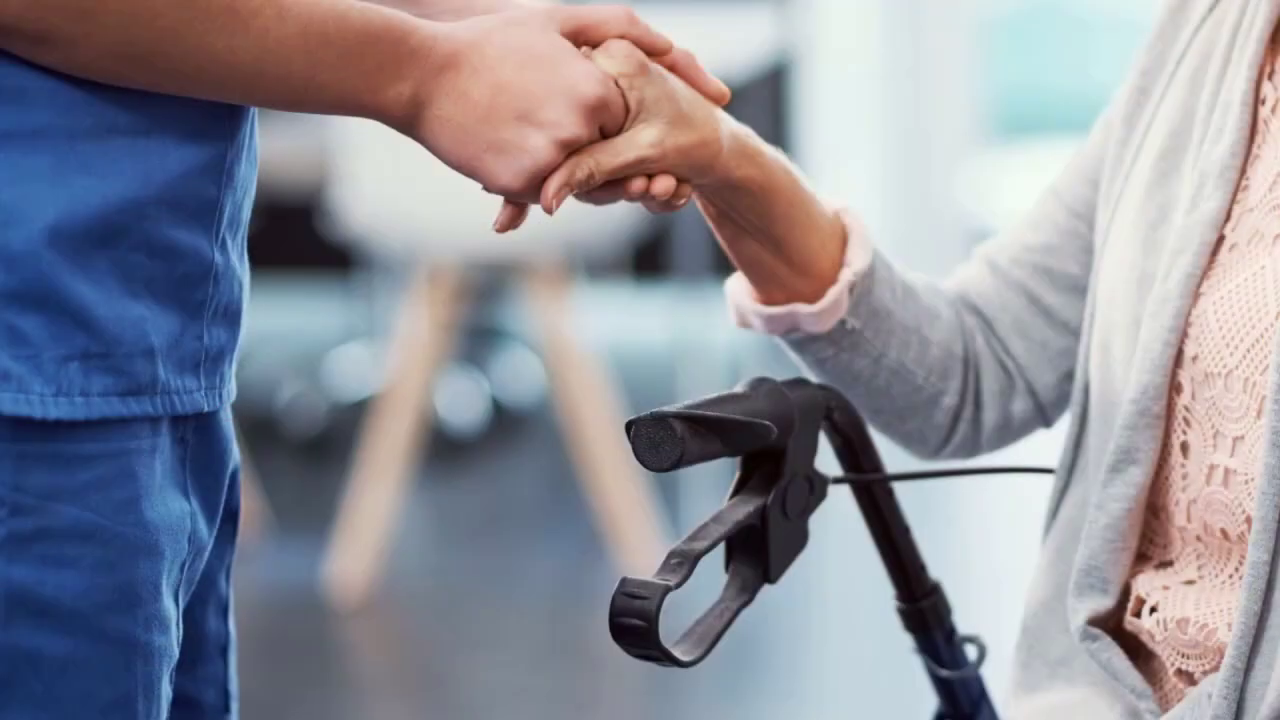
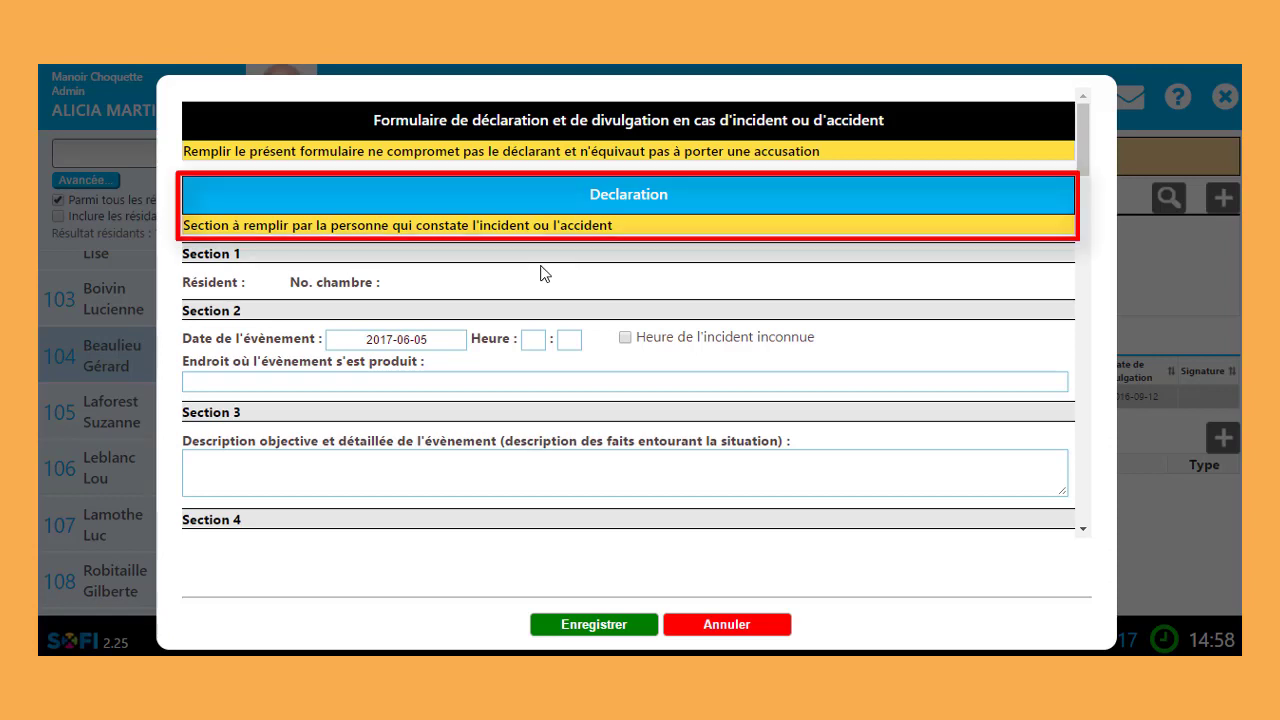
# Step: Set the event time (Heure) to 08:00
pyautogui.click(542, 341)
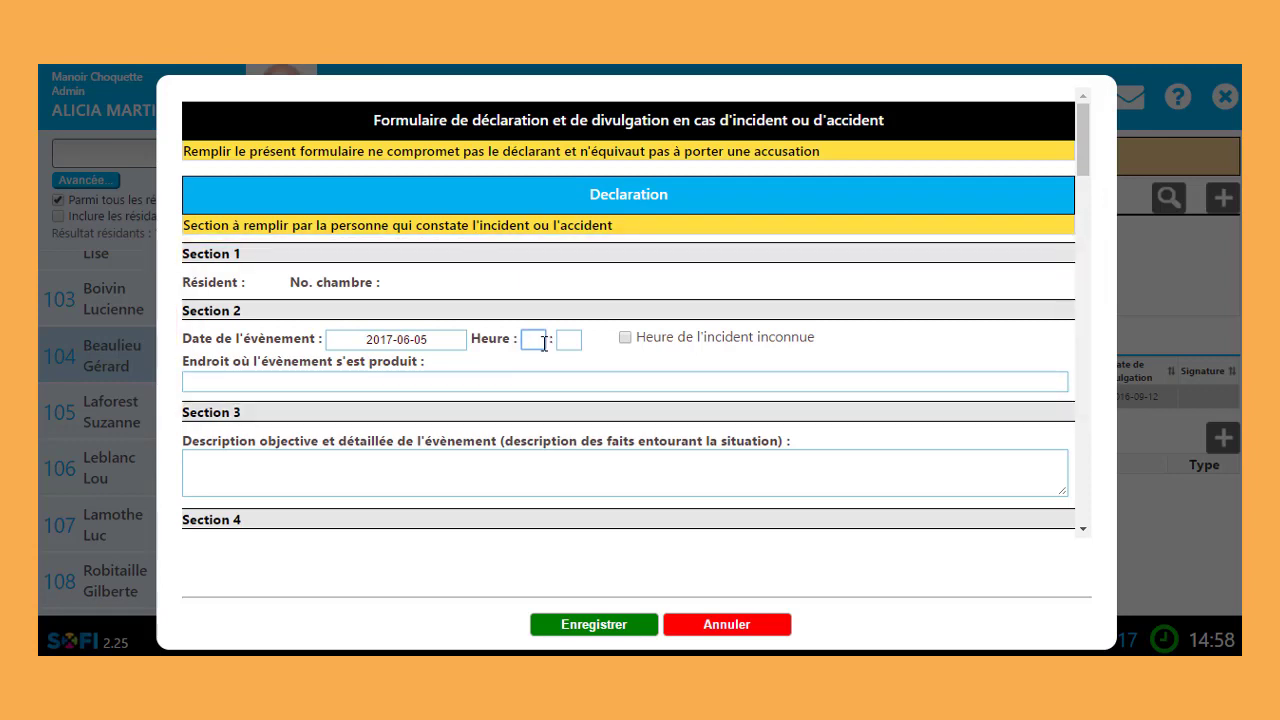
pyautogui.write('8')
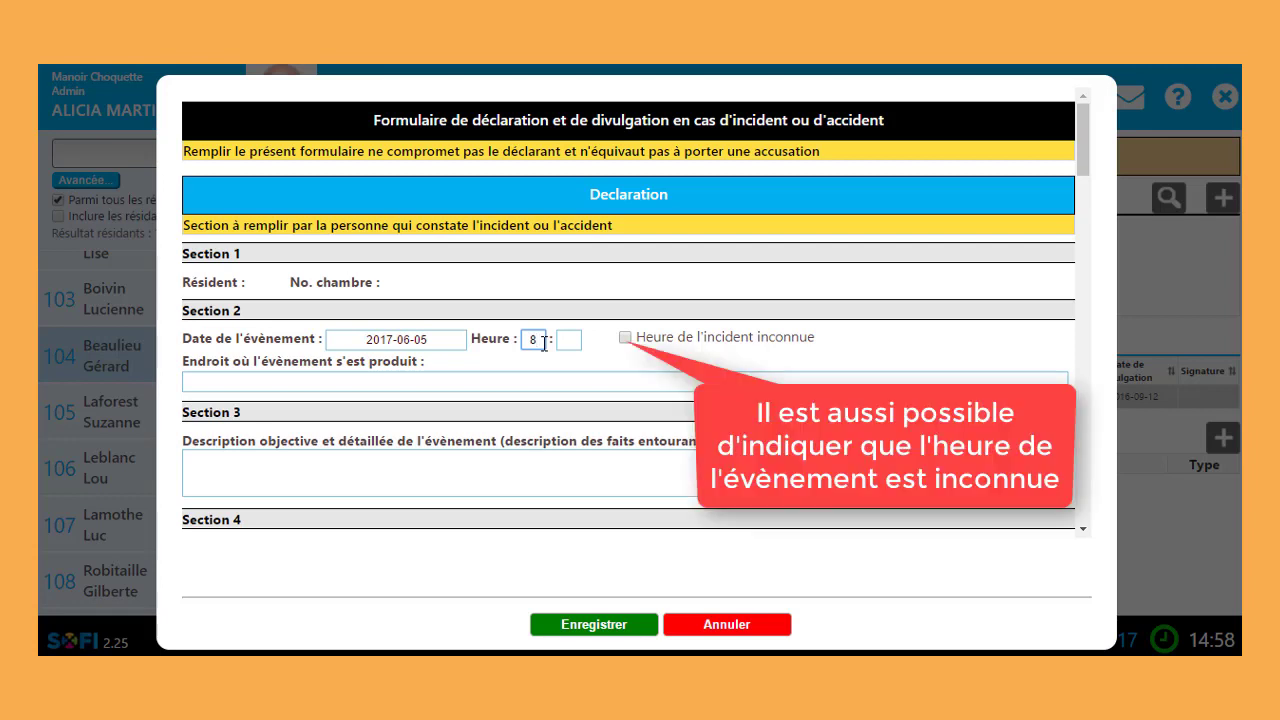
pyautogui.press('Tab')
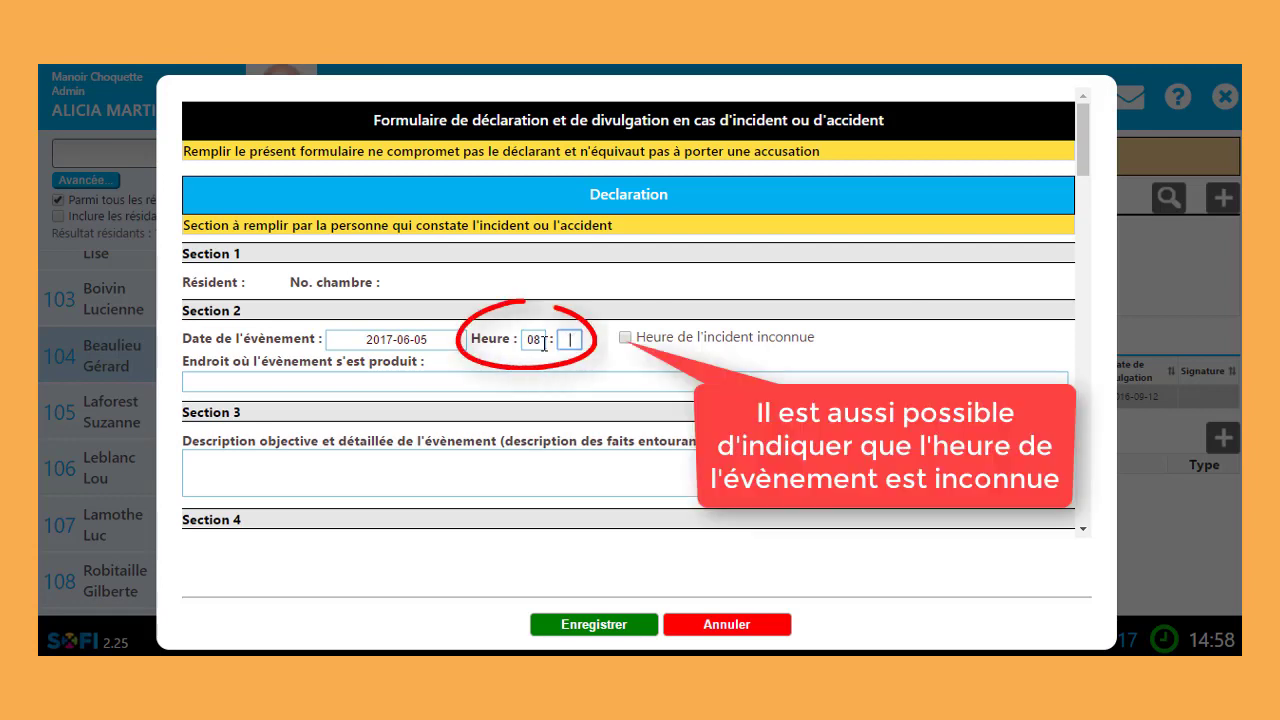
pyautogui.write('00')
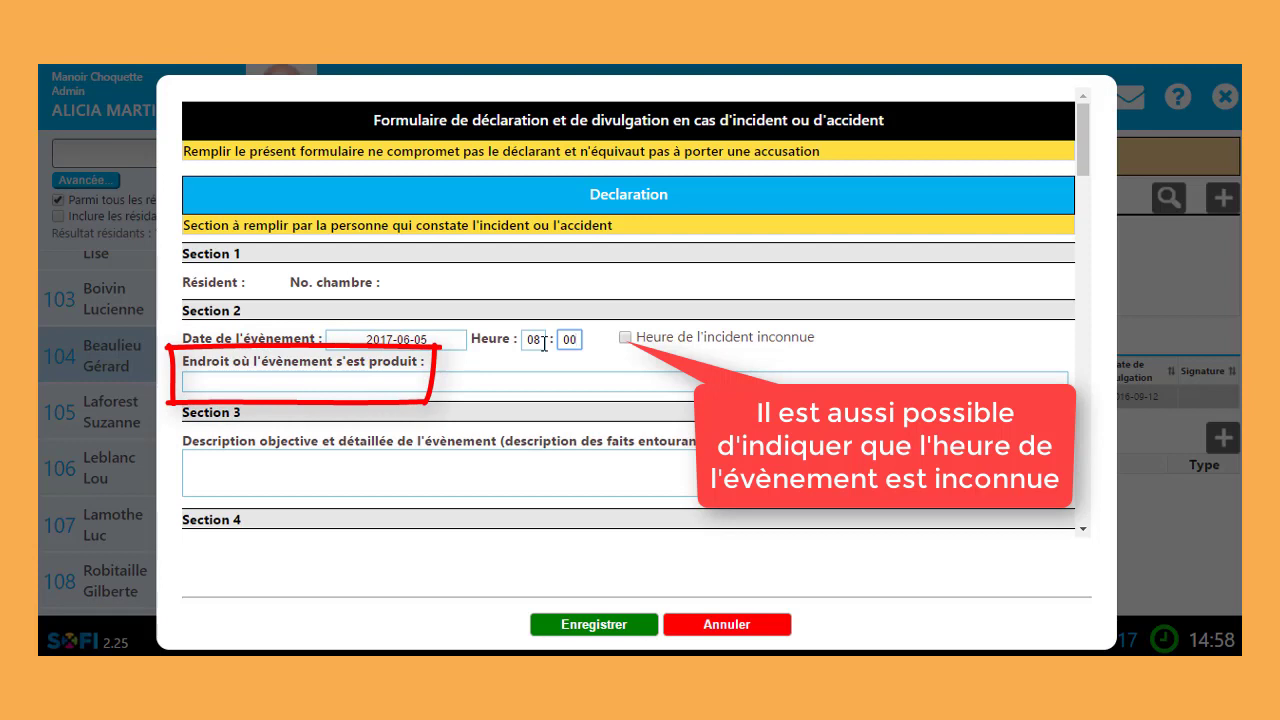
# Step: Enter 'Couloir de sa chambre' as the place and begin describing the fall while walking
pyautogui.click(494, 374)
pyautogui.write('Couloir de sa chambre')
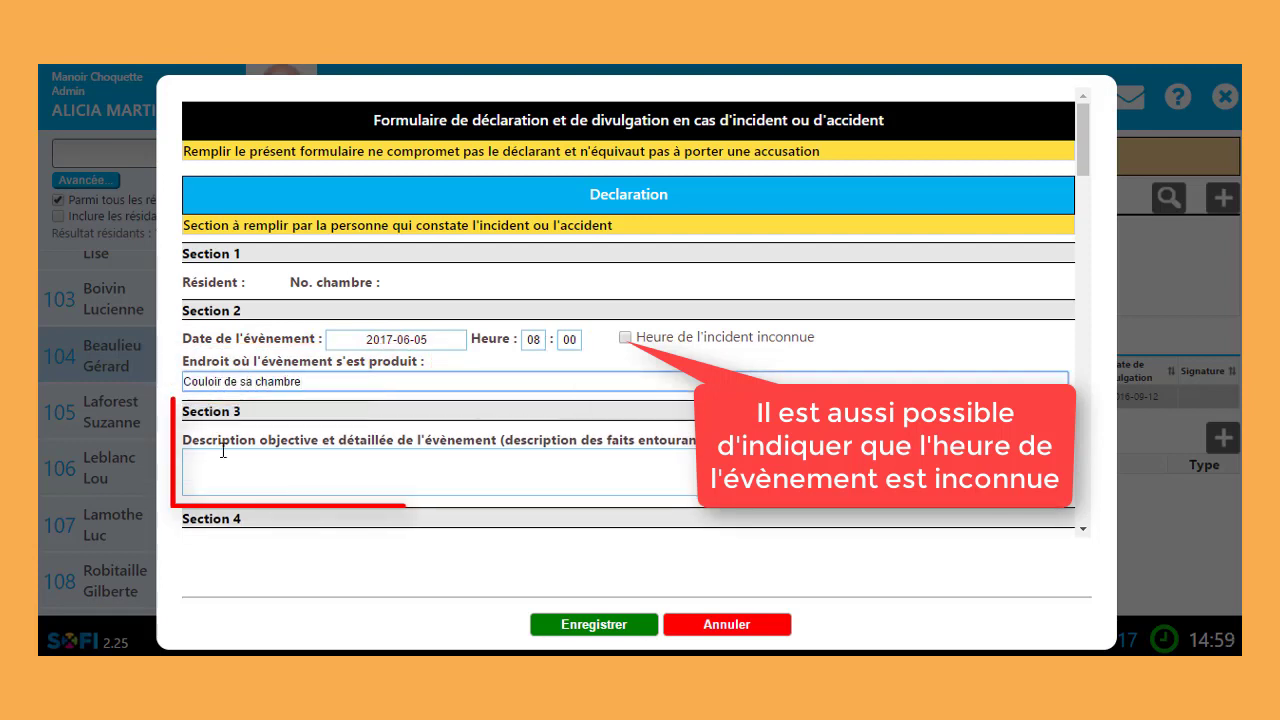
pyautogui.press('Tab')
pyautogui.write('Résident bien chaussé. Bonne ')
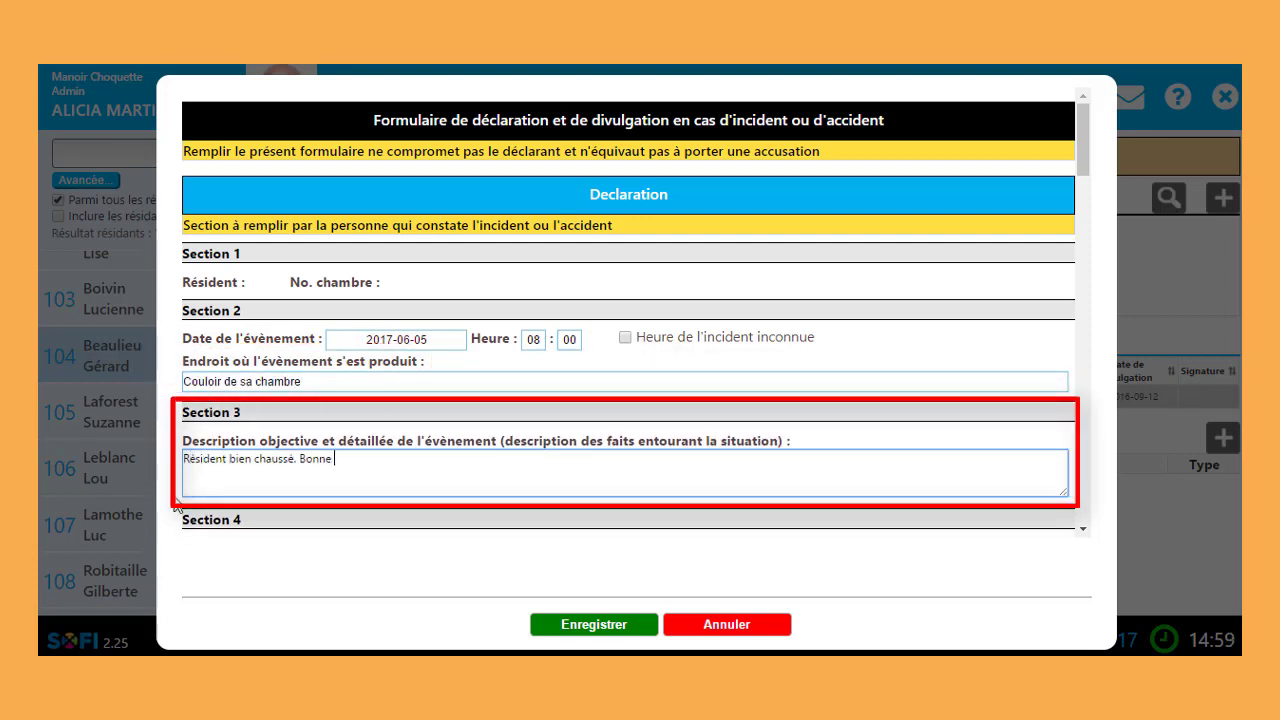
pyautogui.write('MEC a/n MI.  Circule librement.  C')
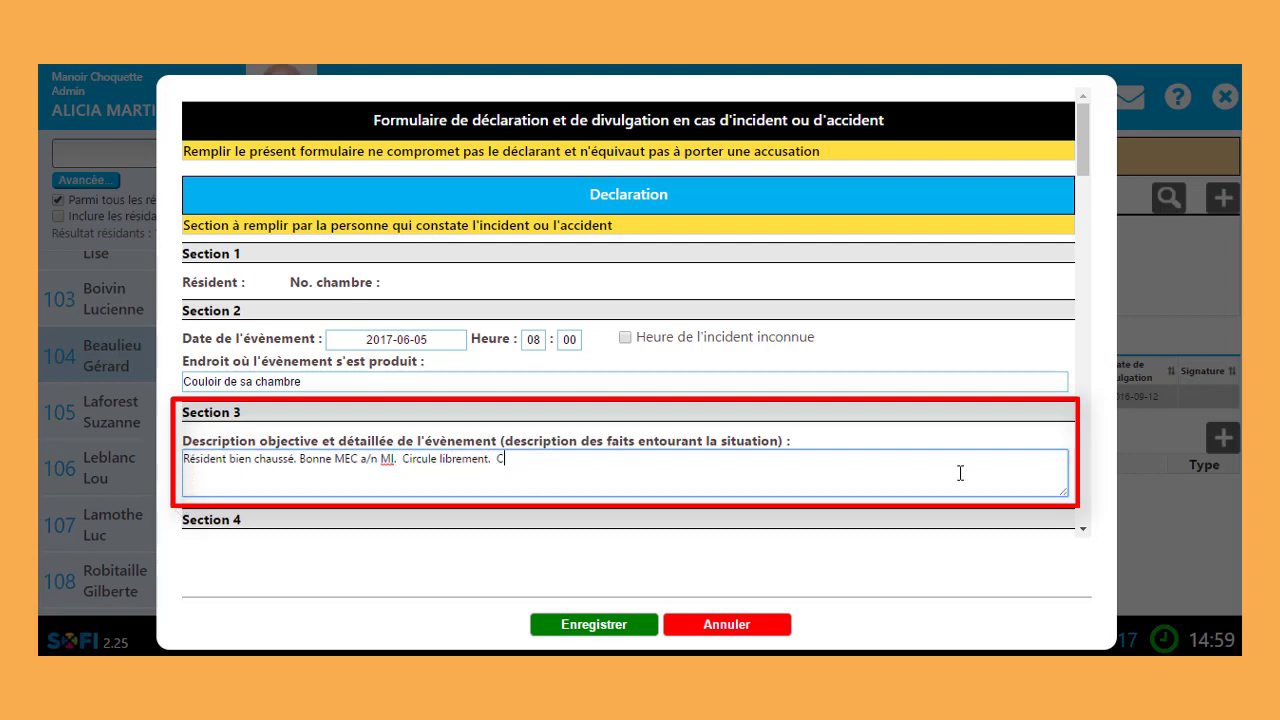
pyautogui.write("hute lors d'un déplacement")
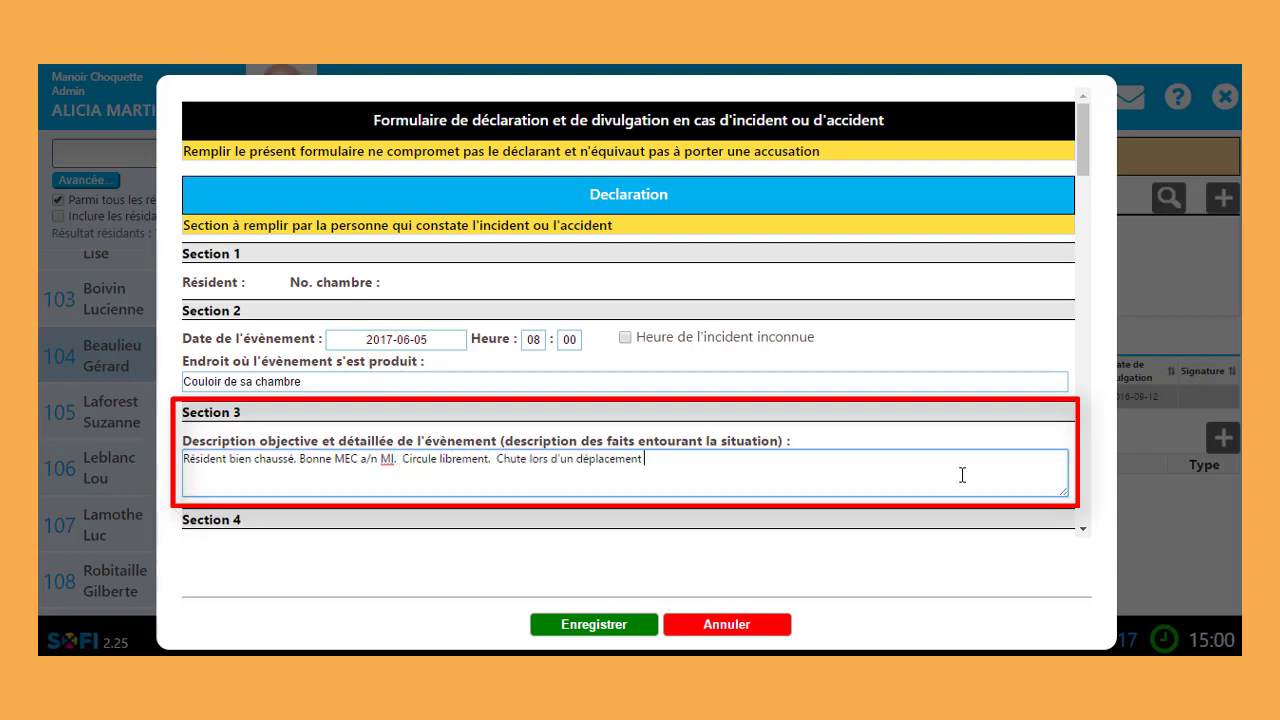
pyautogui.write(' car le plancher était mou')
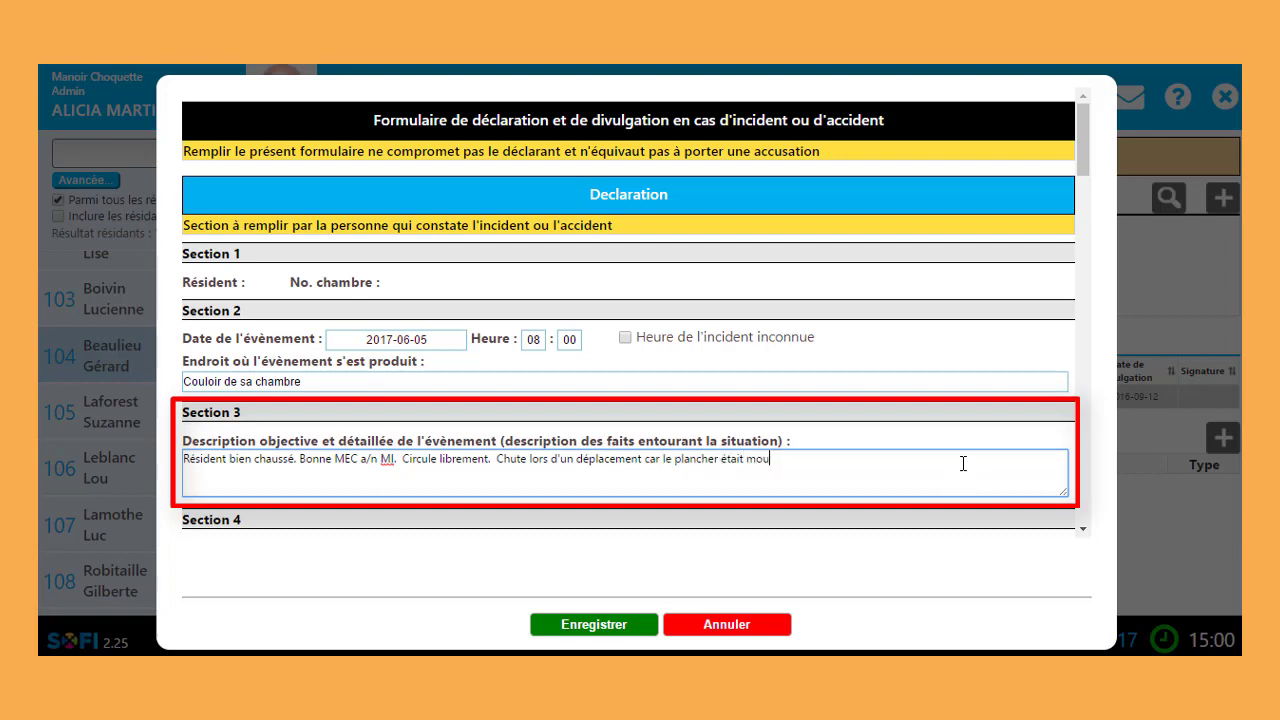
pyautogui.write('illé. SN + SV = normaux')
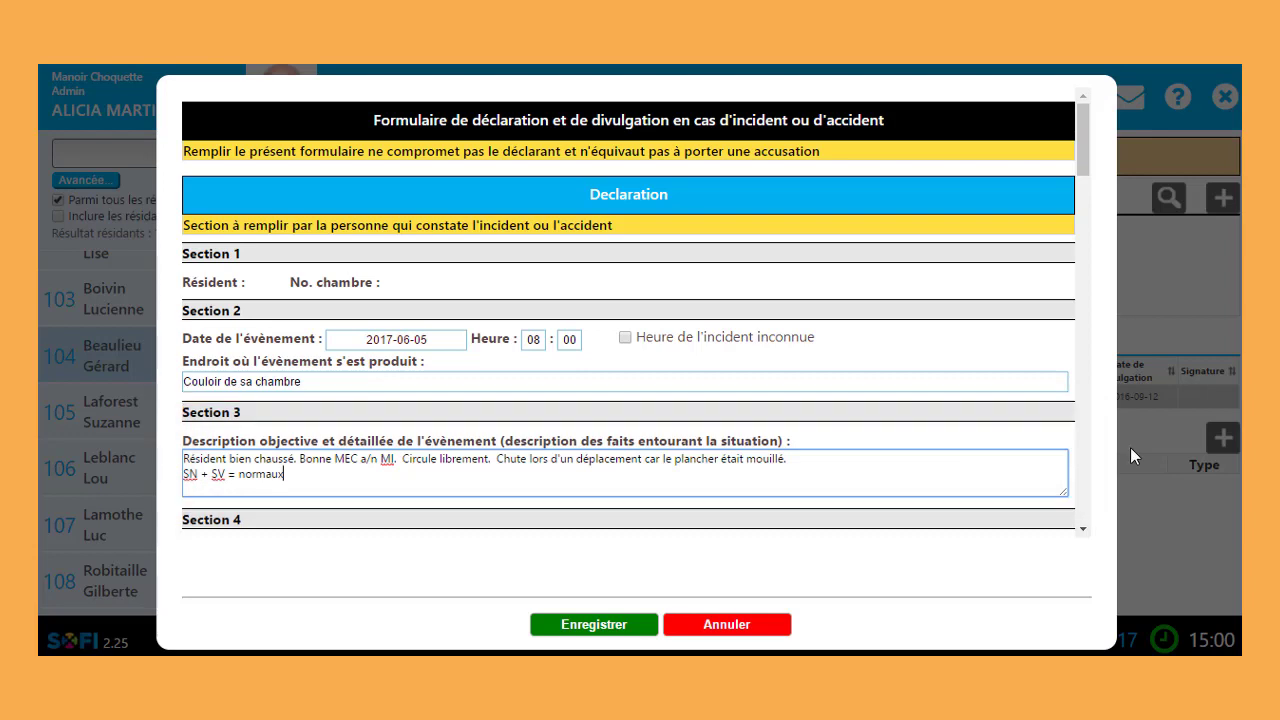
# Step: Tick Chute as the event type and Aucune for immediate consequences
pyautogui.scroll(-4, 1061, 475)
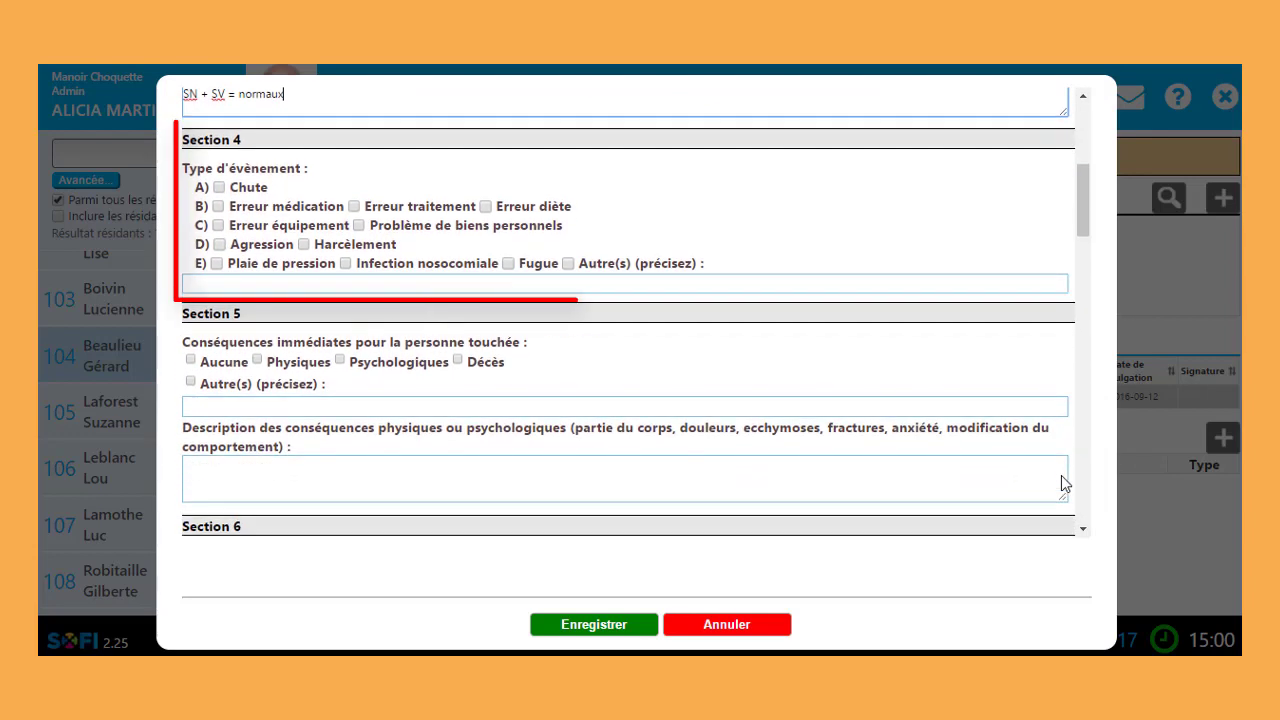
pyautogui.click(220, 189)
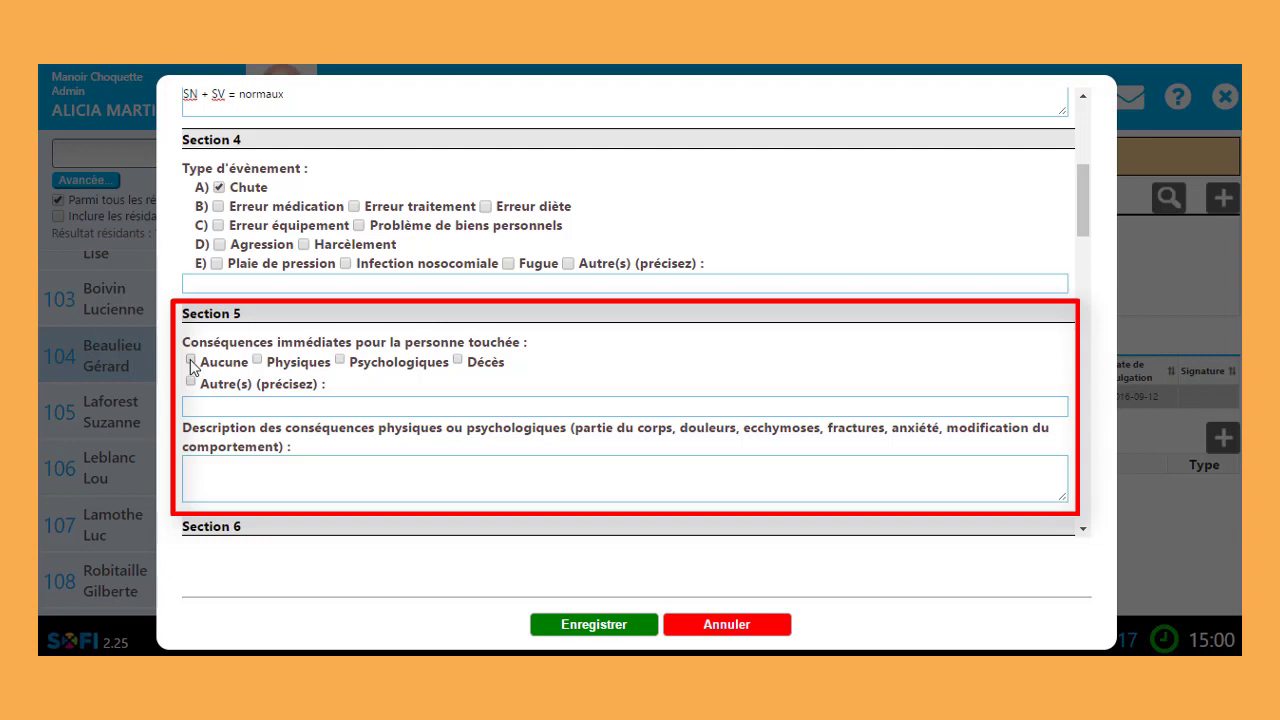
pyautogui.click(190, 360)
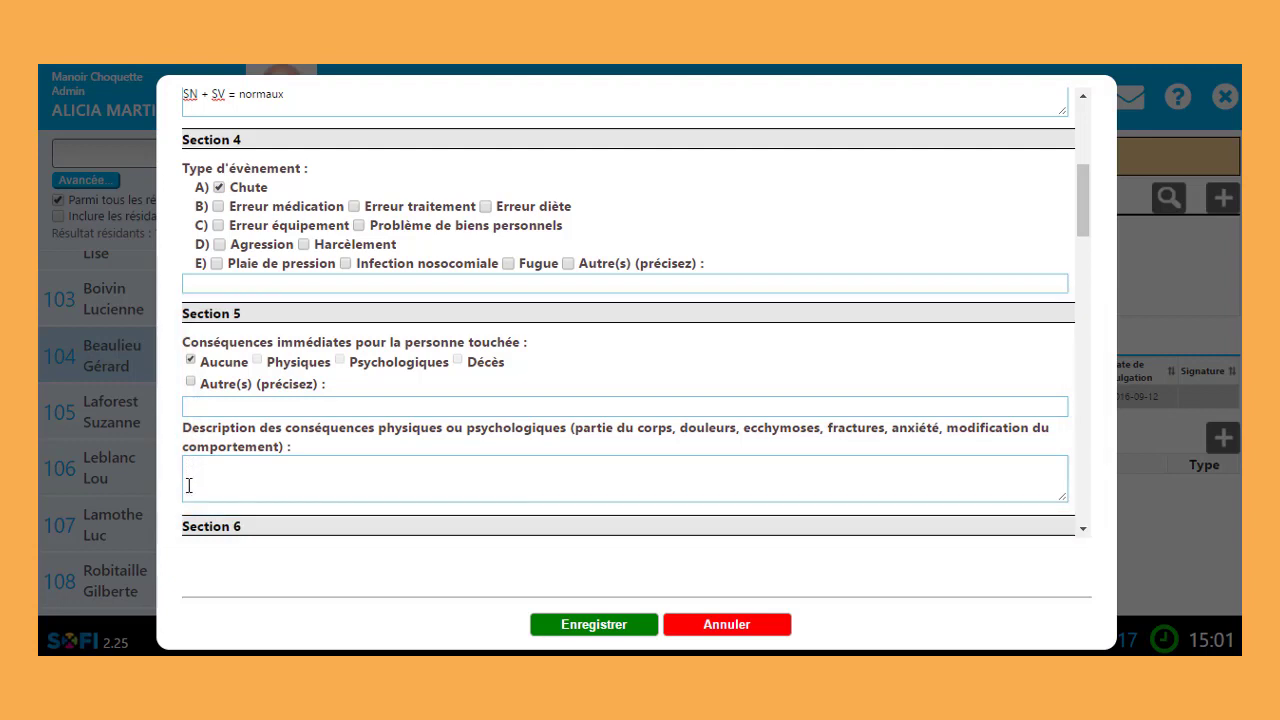
pyautogui.scroll(-4, 1087, 527)
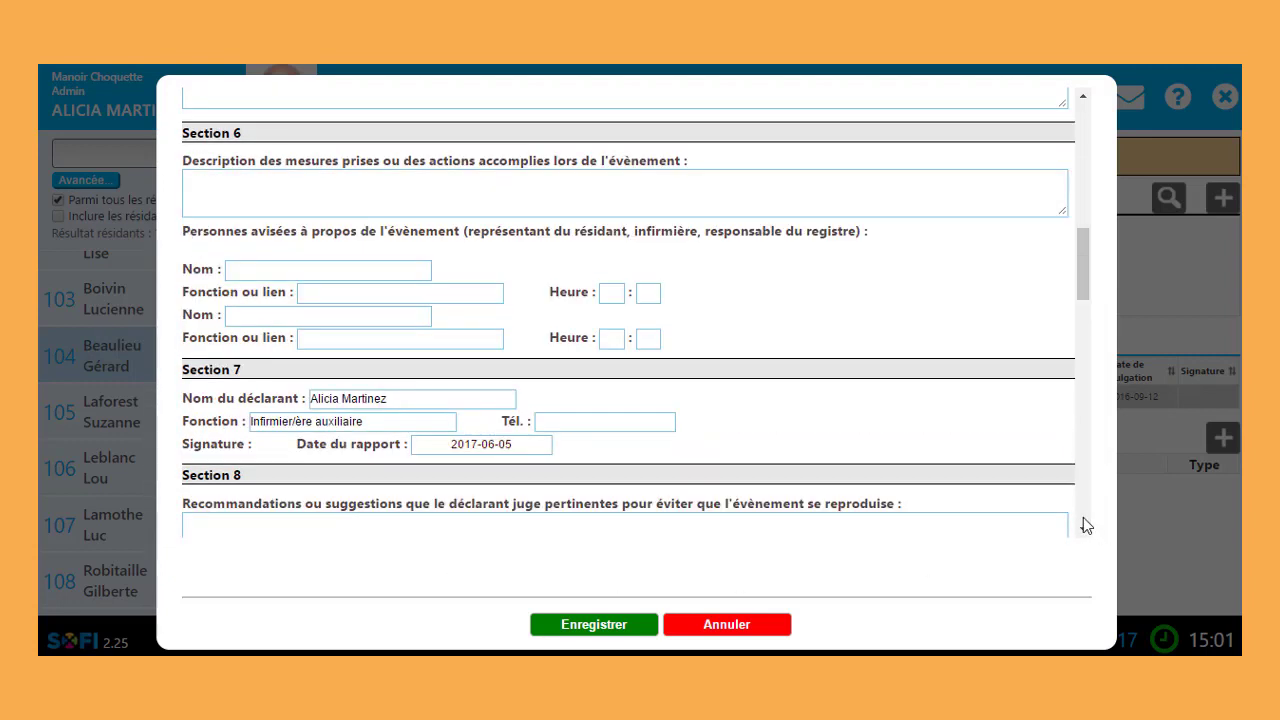
# Step: Enter measures 'Immobilisation. SN. SV. Suivi aux heures' and the son's name, relationship 'fils', notified 08:45
pyautogui.click(353, 193)
pyautogui.write('Immo')
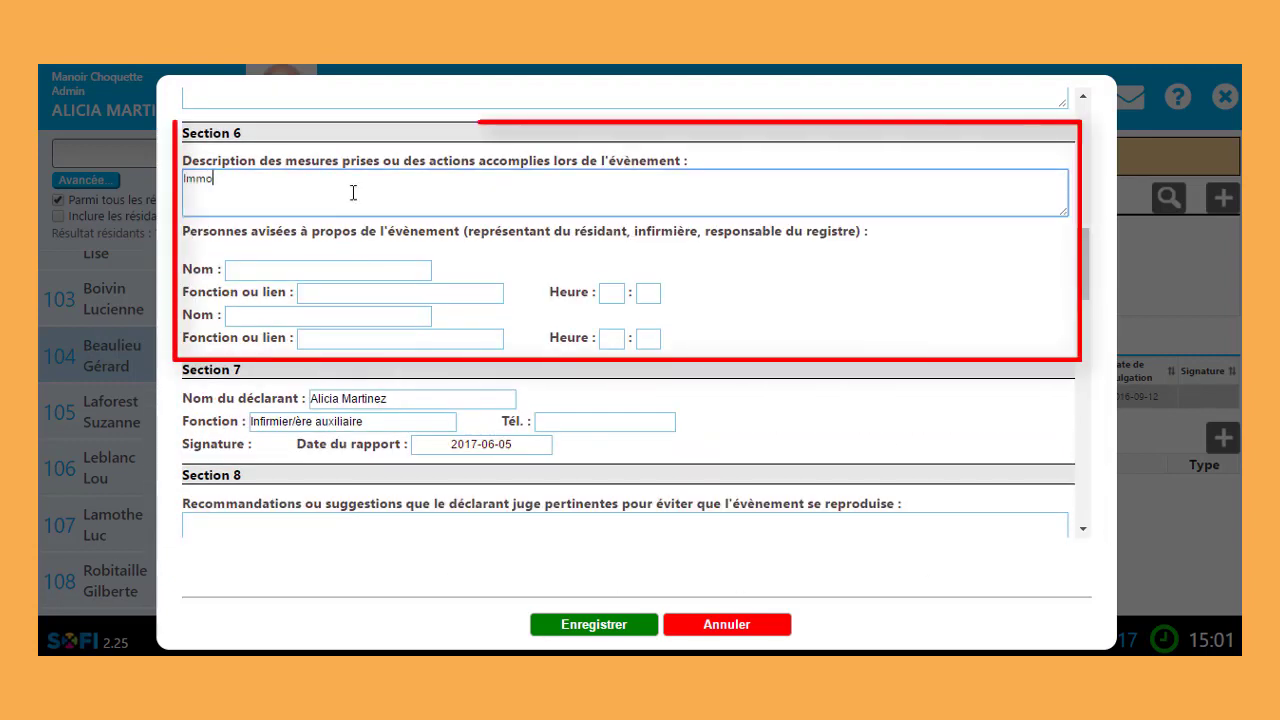
pyautogui.write('bilisation. ')
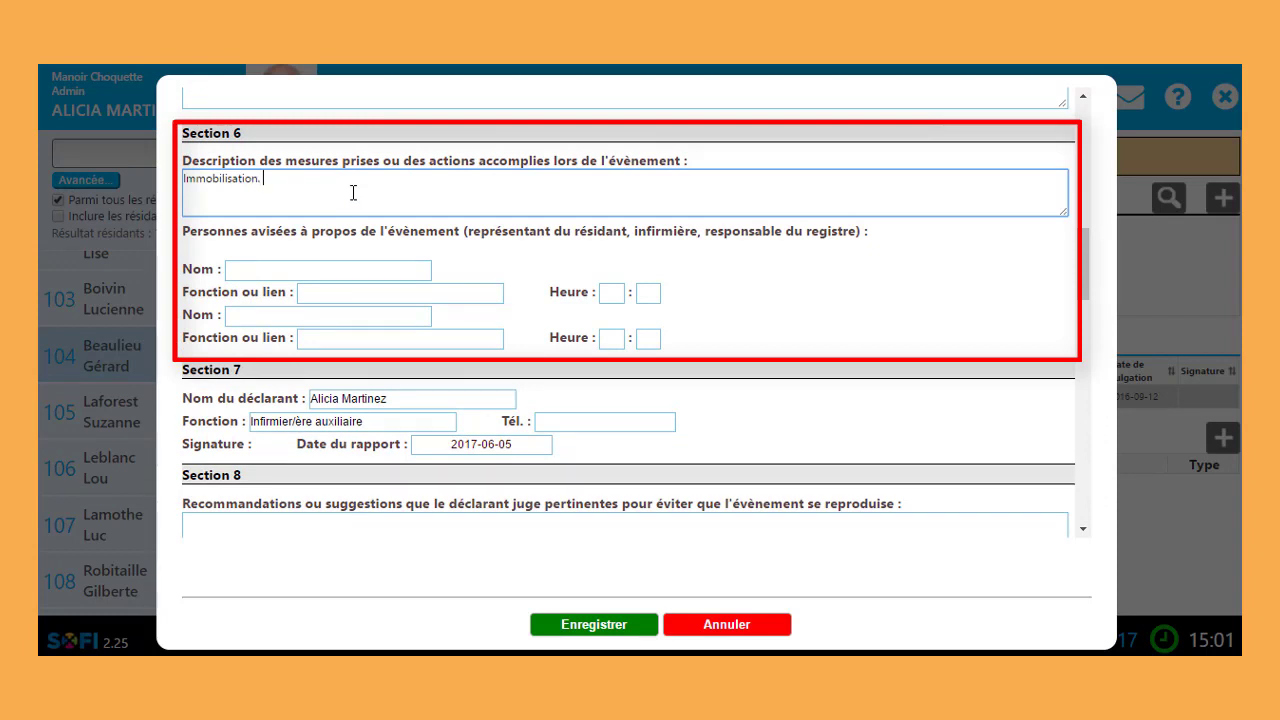
pyautogui.write('SN. SV. Suivi aux heures.')
pyautogui.click(307, 269)
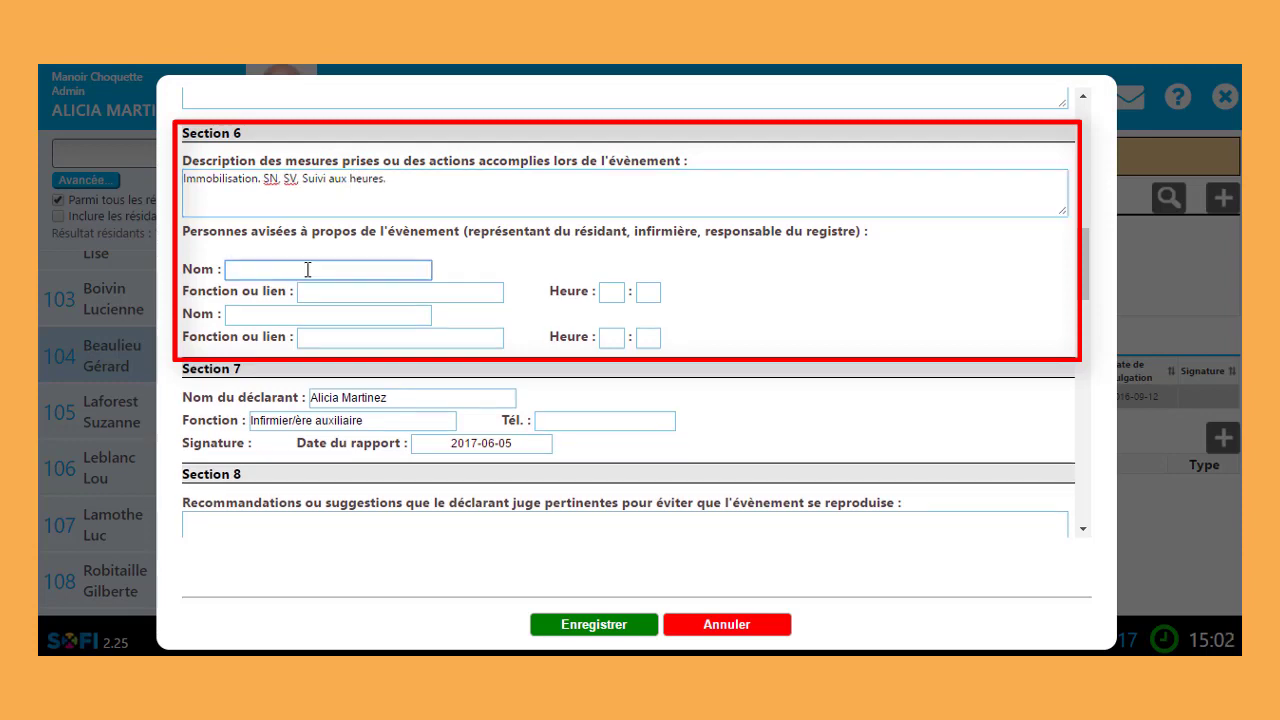
pyautogui.press('Tab')
pyautogui.write('fi')
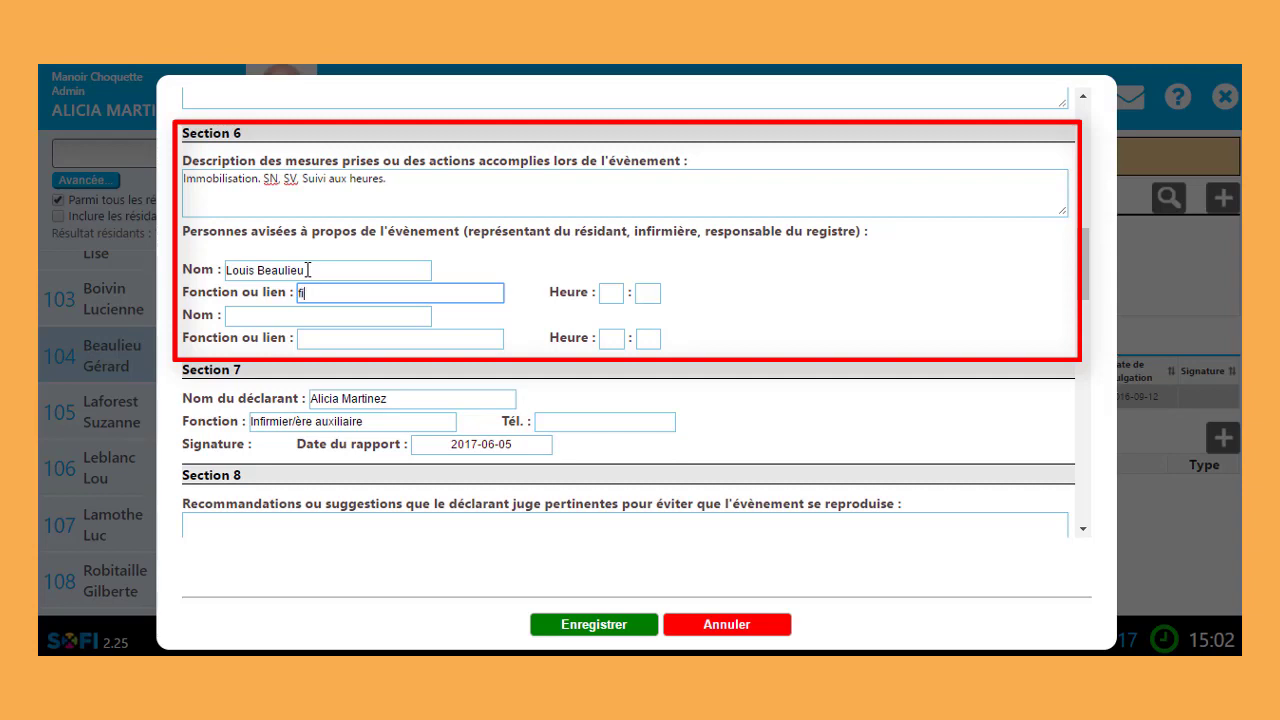
pyautogui.write('ls')
pyautogui.click(612, 293)
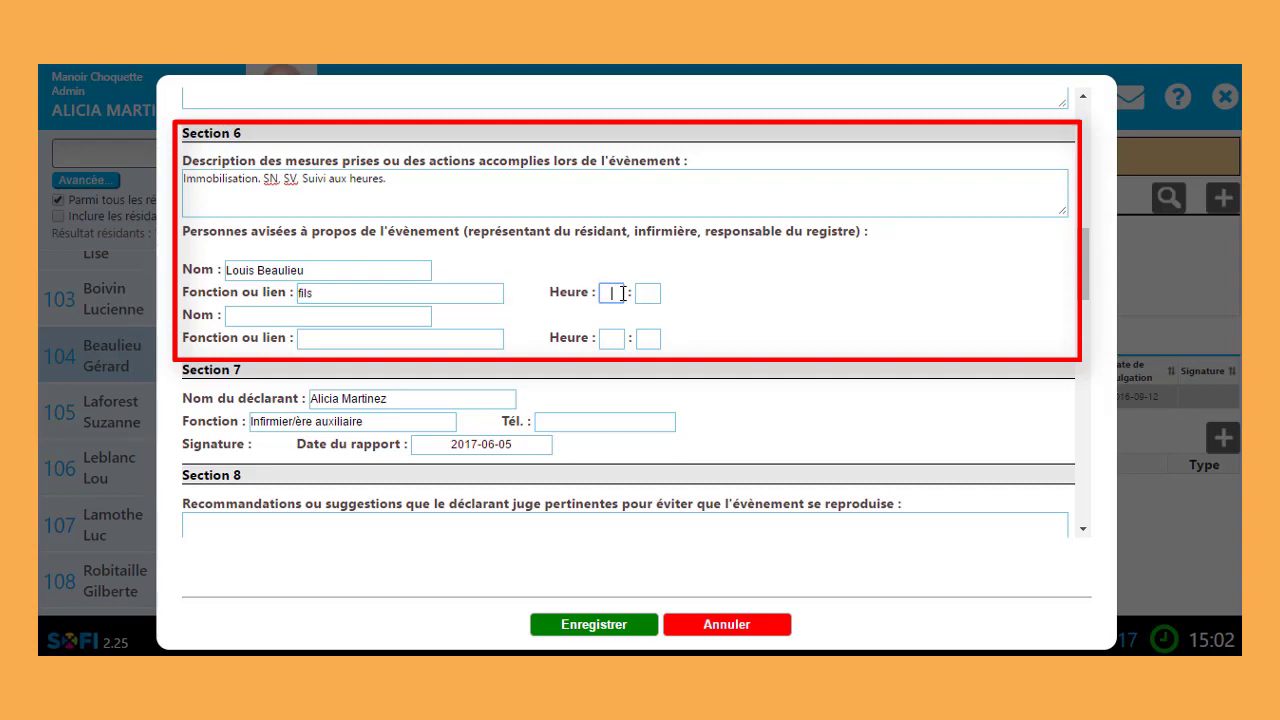
pyautogui.write('08')
pyautogui.press('Tab')
pyautogui.write('45')
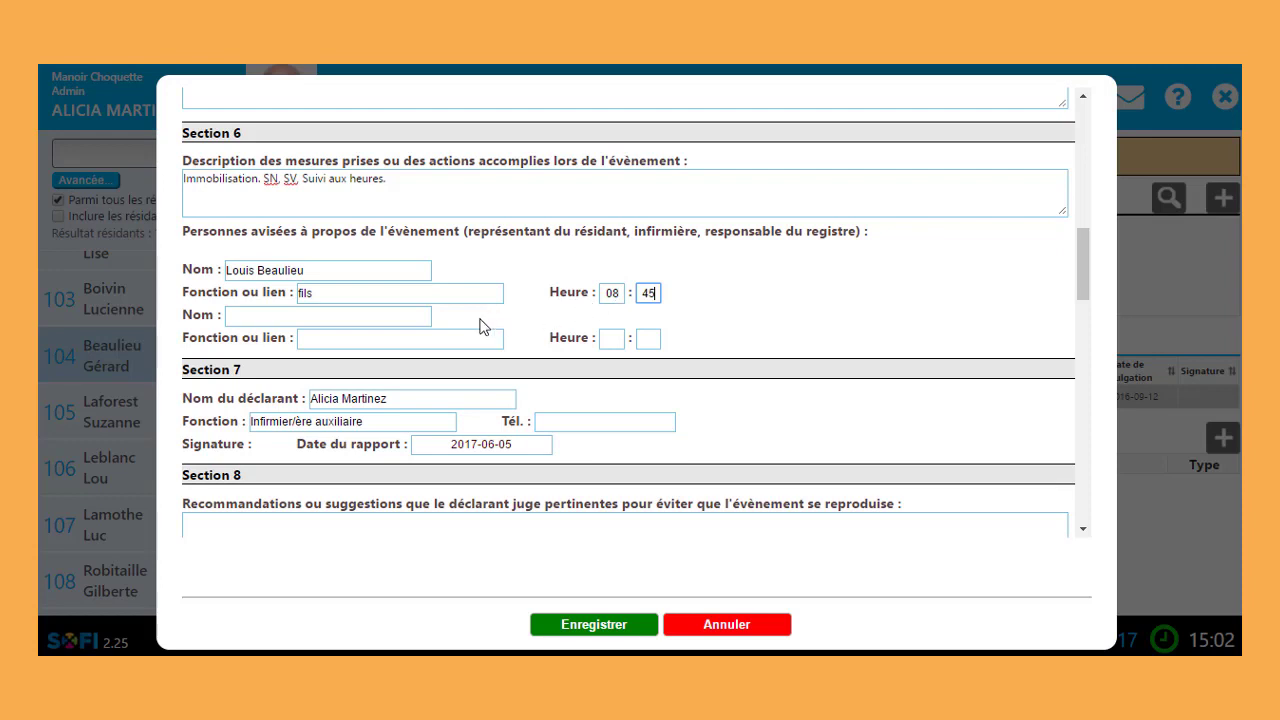
# Step: Write the Section 8 recommendation 'Augmentons vigilance', correcting the typo
pyautogui.scroll(-4, 415, 314)
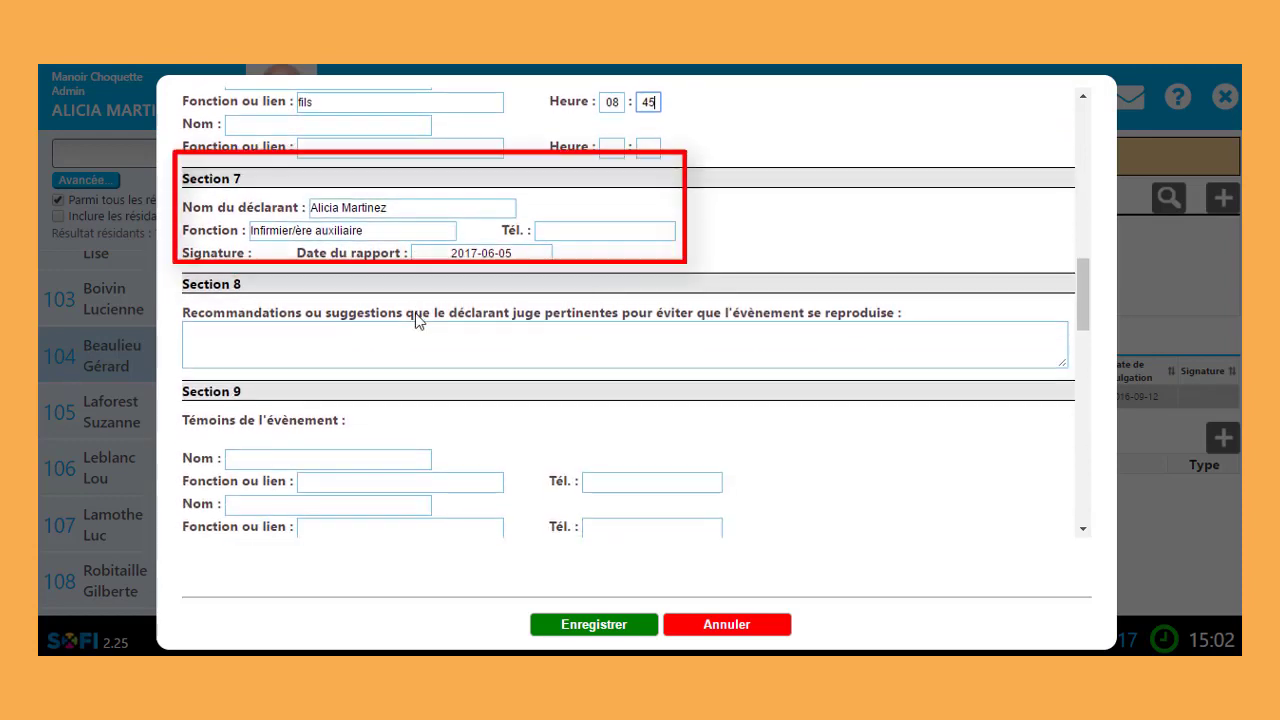
pyautogui.scroll(-1, 415, 320)
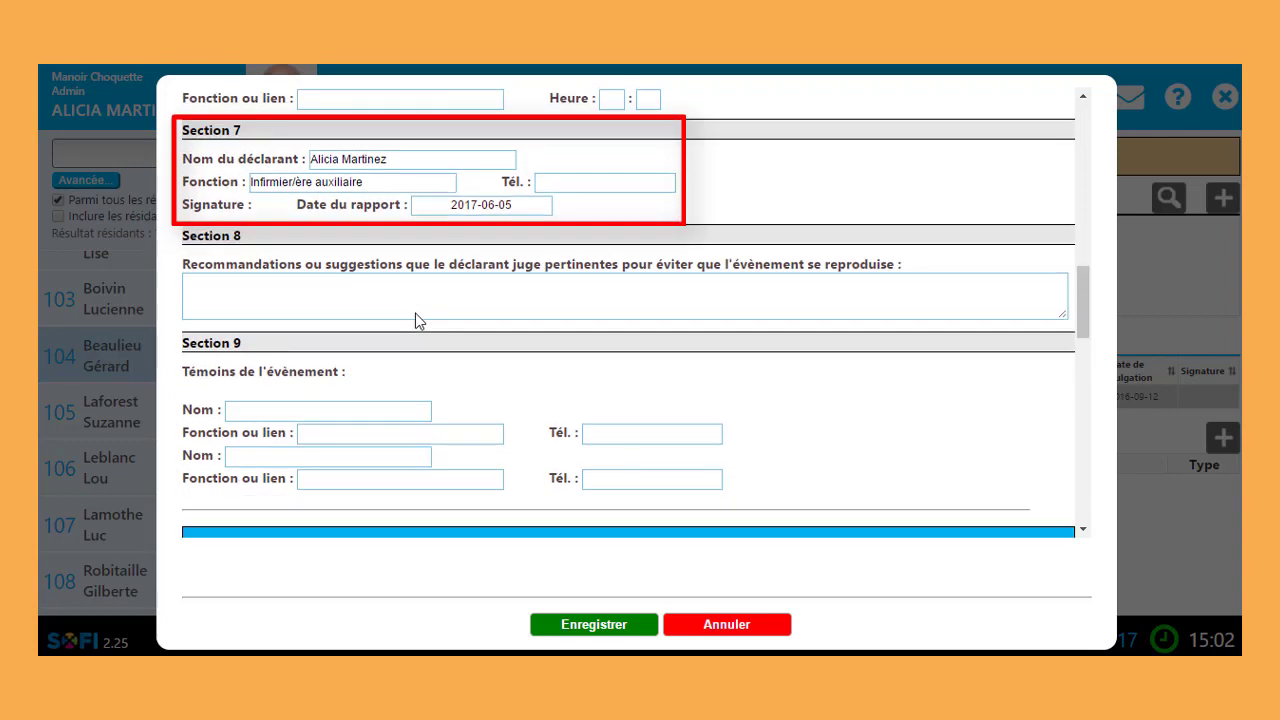
pyautogui.scroll(-1, 416, 314)
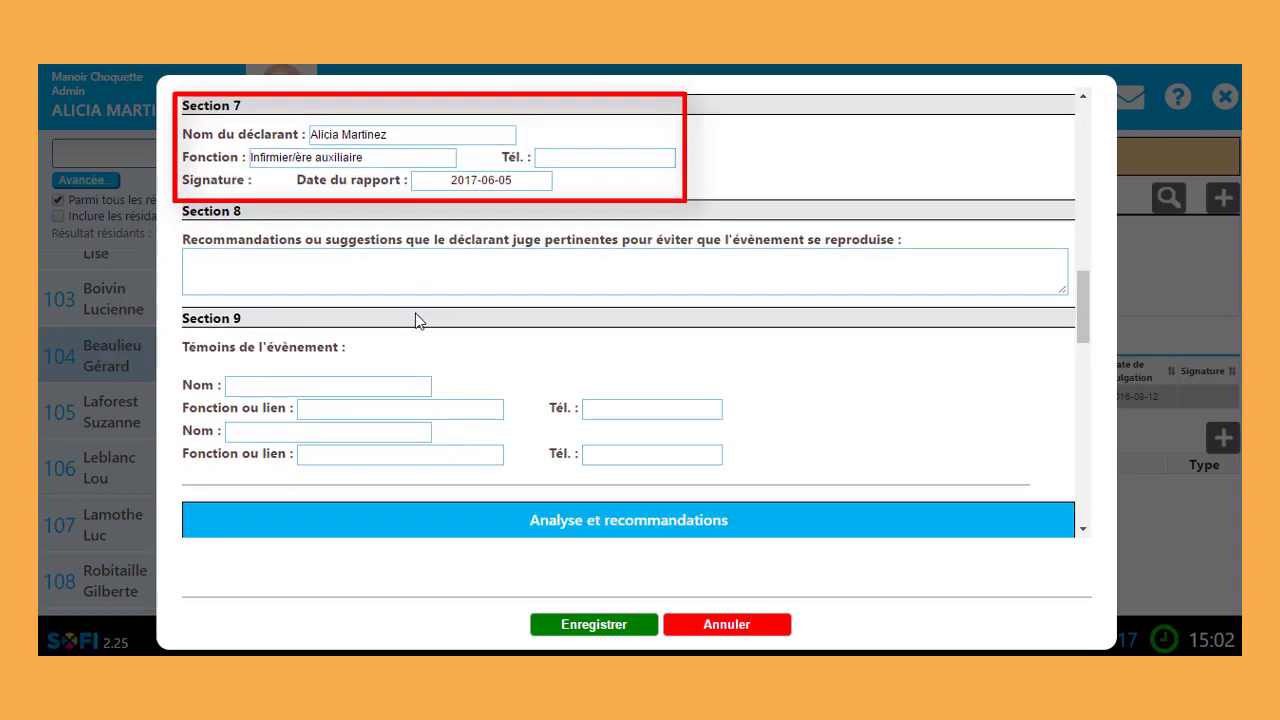
pyautogui.scroll(-1, 415, 320)
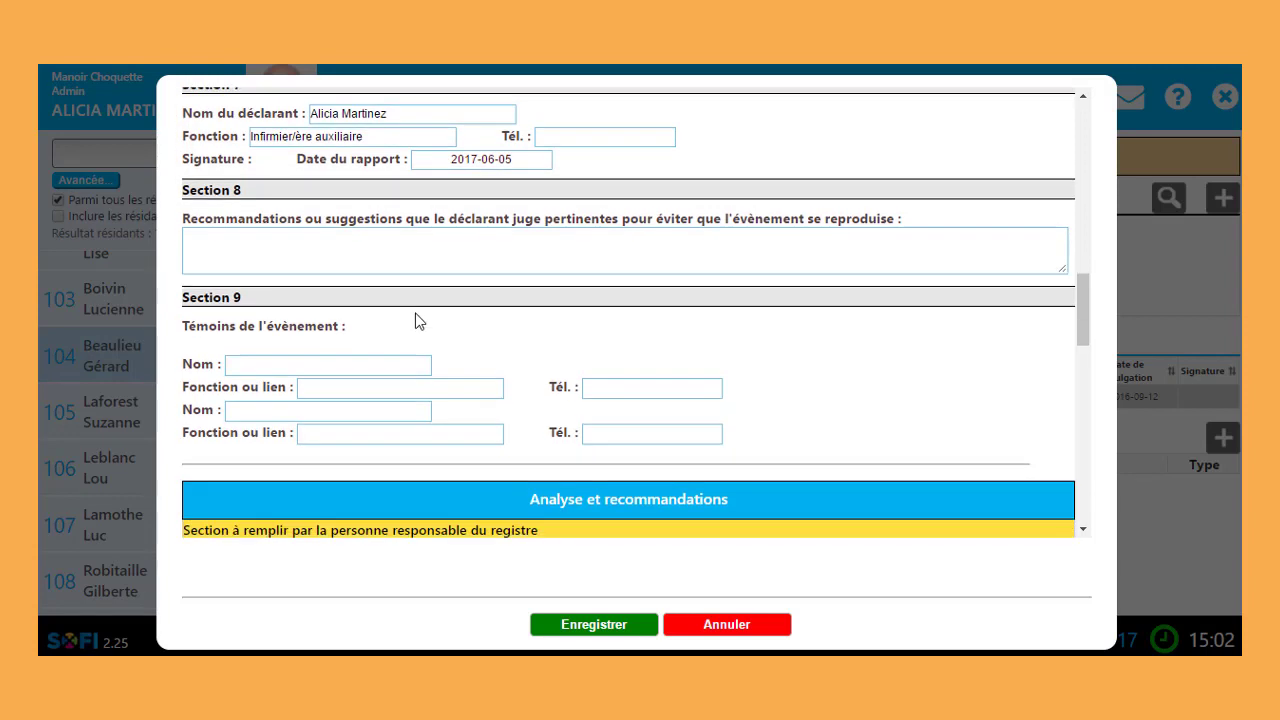
pyautogui.click(532, 267)
pyautogui.write('Au')
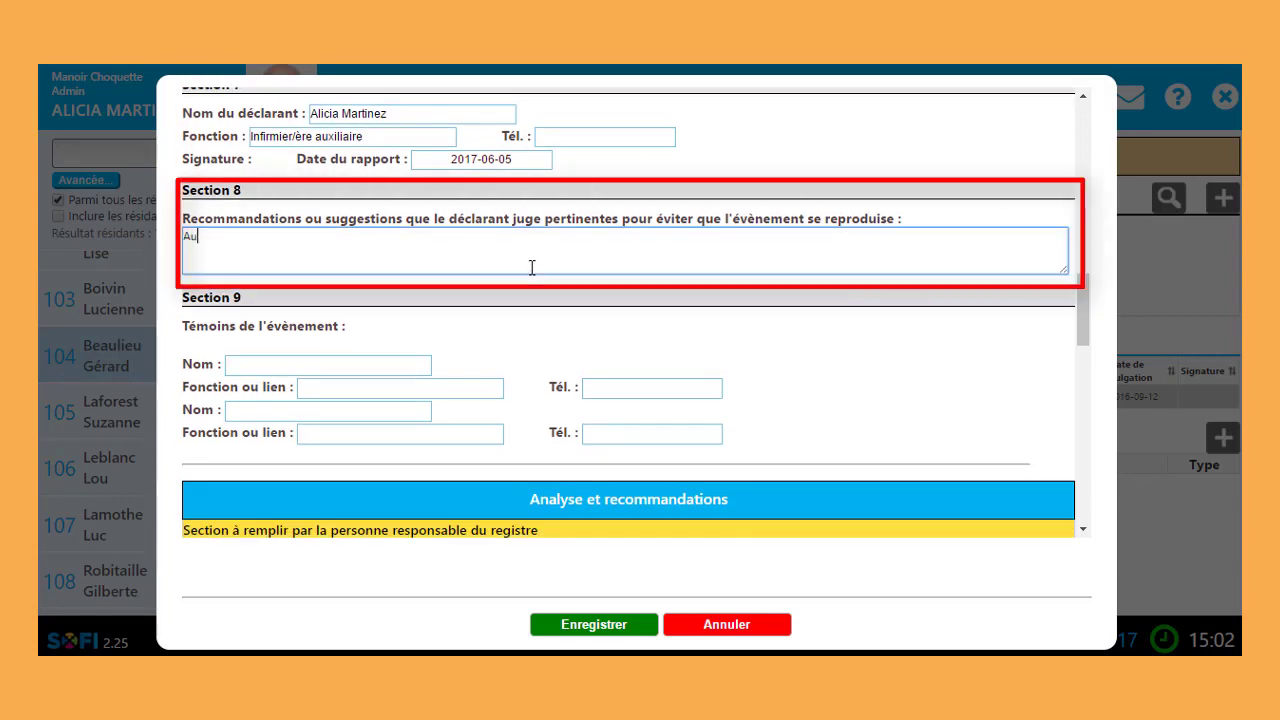
pyautogui.write('gmentons vigi')
pyautogui.write('len')
pyautogui.write('ance')
pyautogui.click(277, 237)
pyautogui.press('BackSpace')
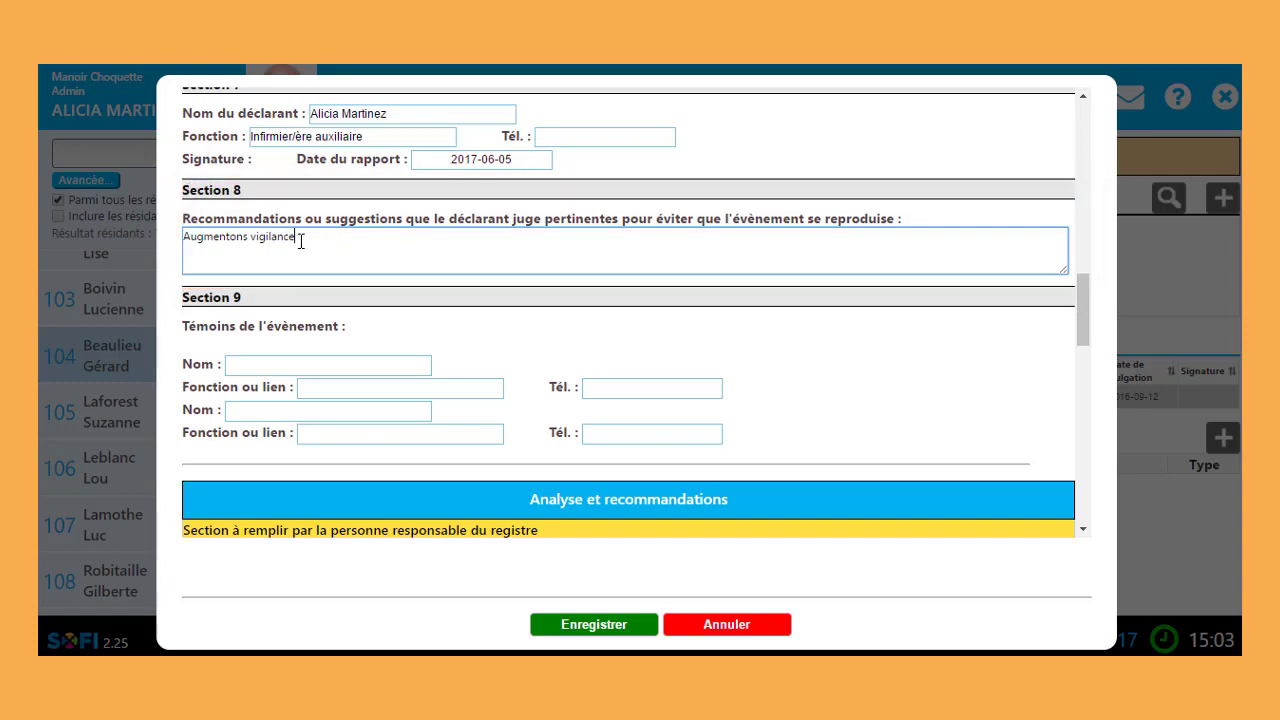
# Step: Enter the first witness's name with the role PAB in Section 9
pyautogui.click(308, 363)
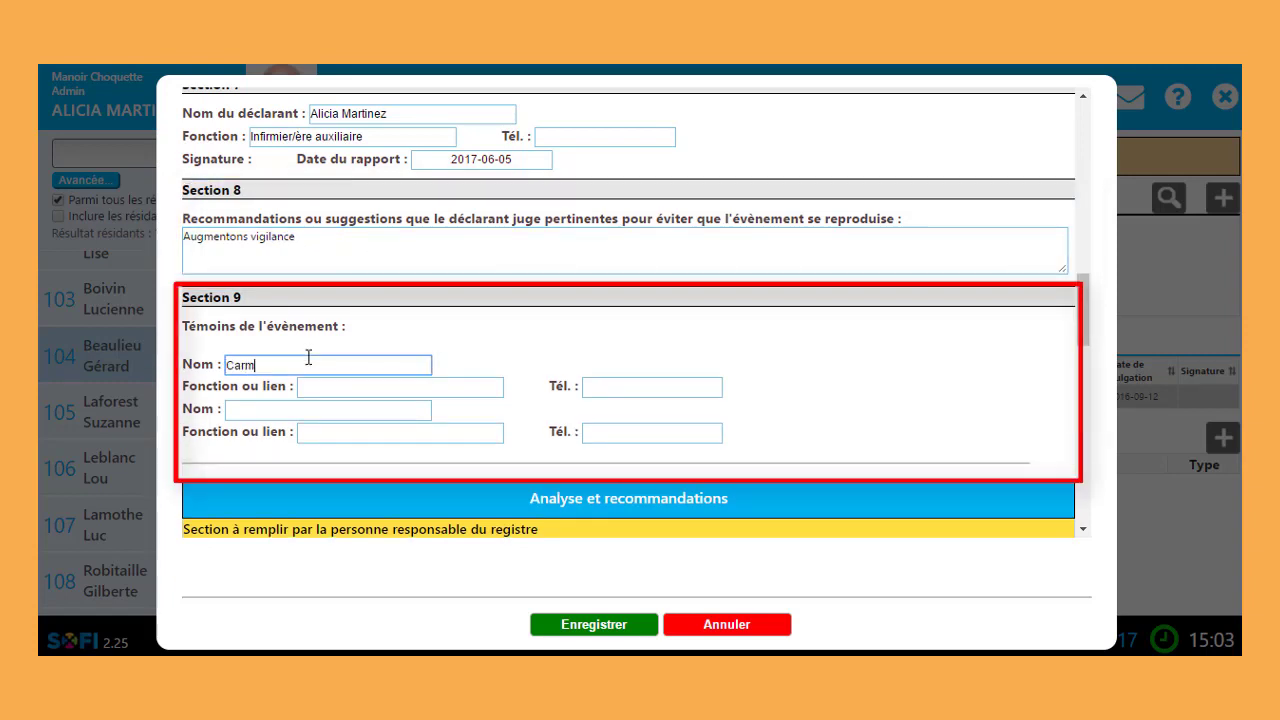
pyautogui.click(323, 384)
pyautogui.write('PA')
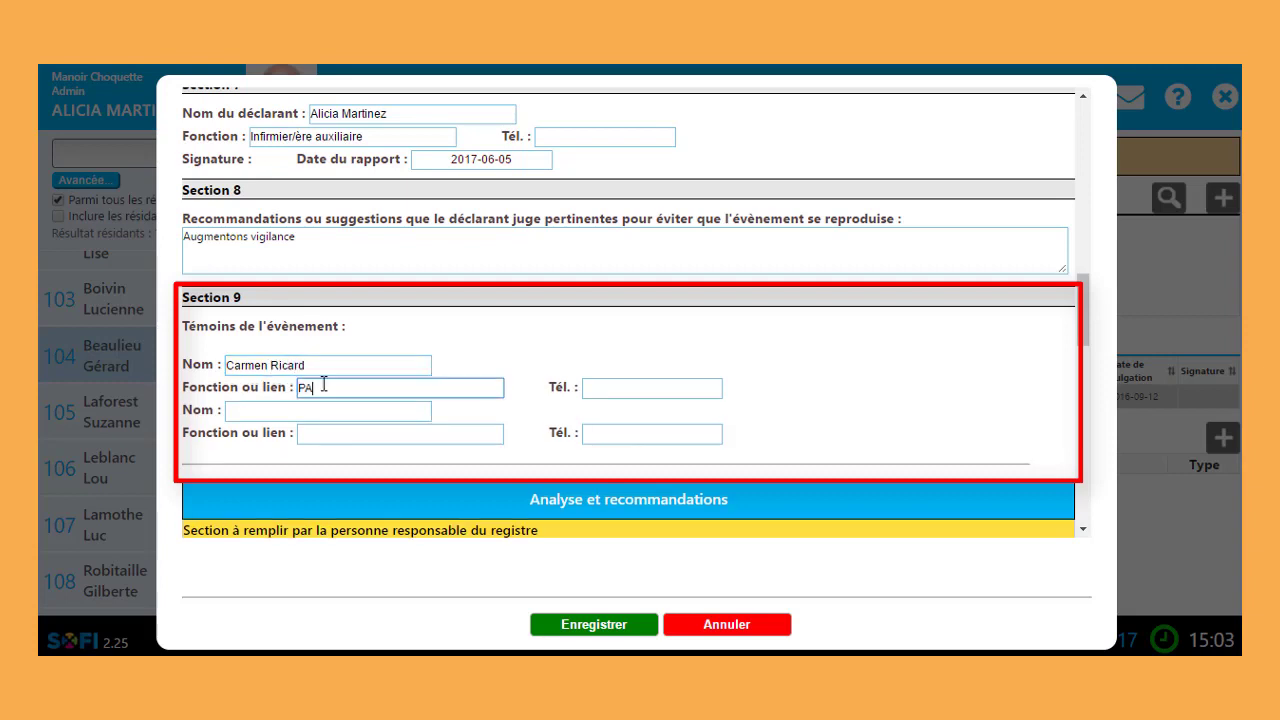
pyautogui.write('B')
# Step: Save the declaration, answering Non so it stays uncompleted
pyautogui.scroll(-1, 637, 508)
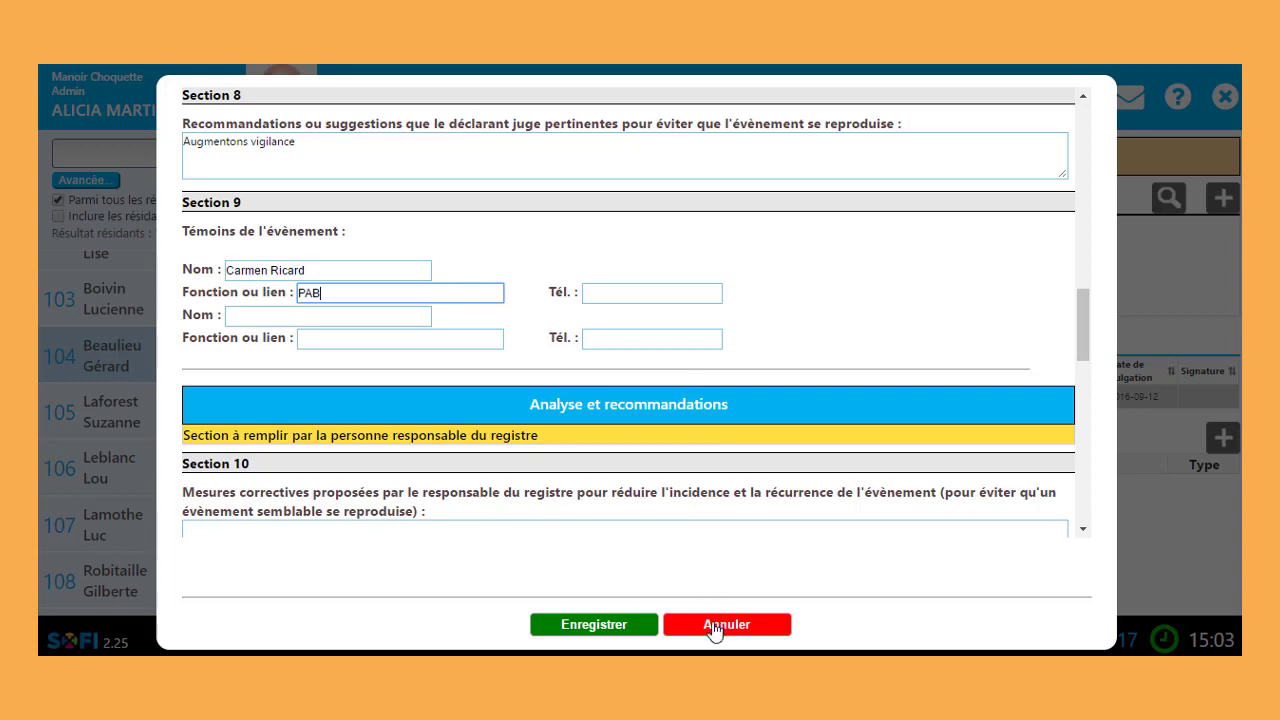
pyautogui.click(642, 630)
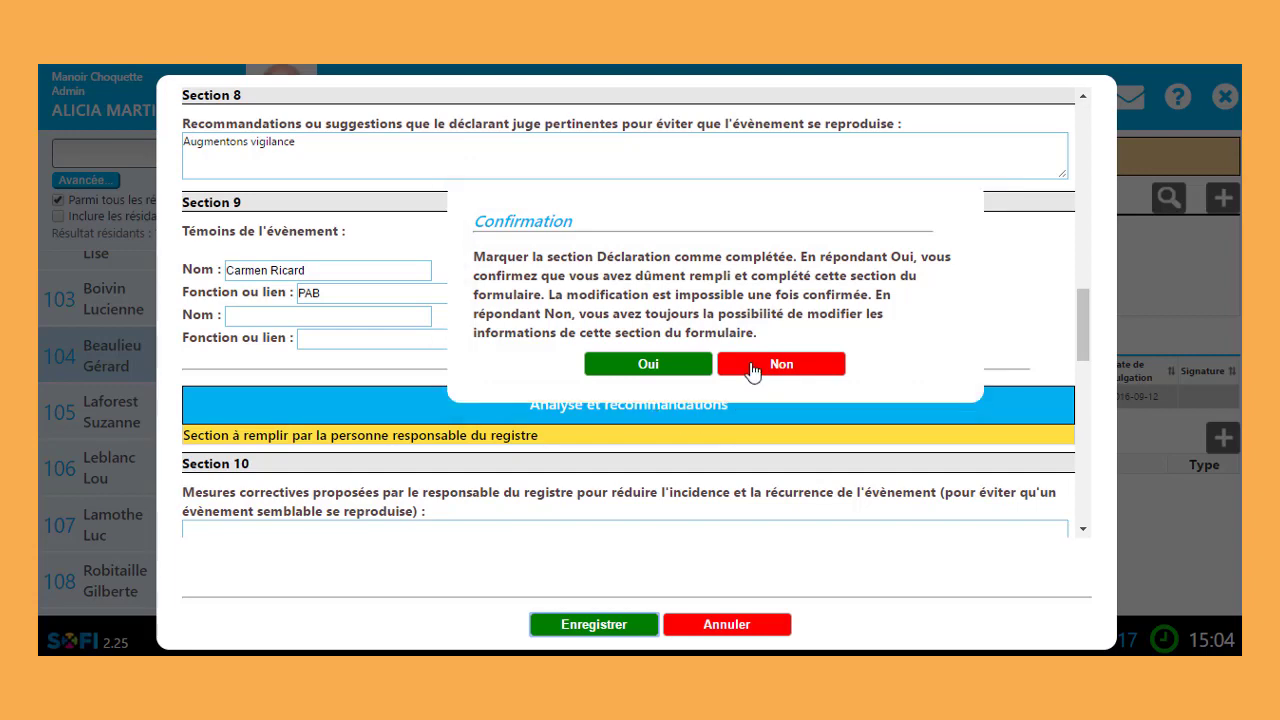
pyautogui.click(752, 372)
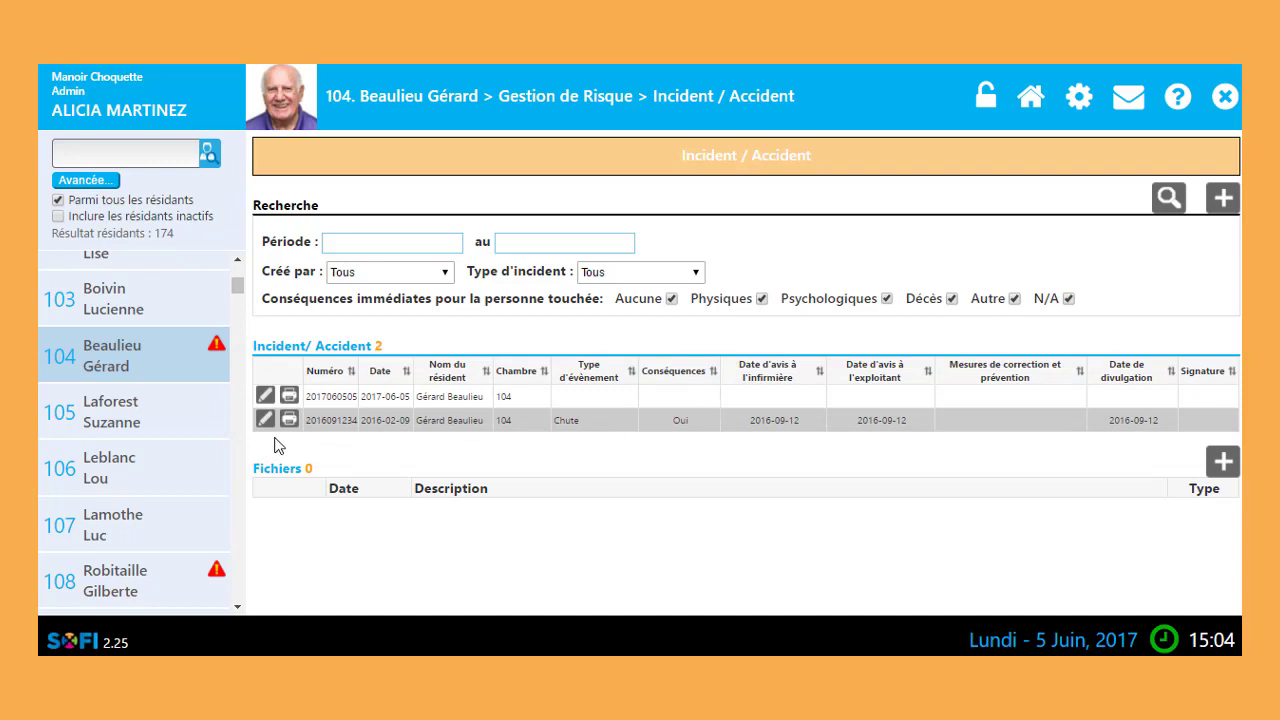
# Step: Reopen the 2017-06-05 incident and set the second contact's (DSI) time to 08:10
pyautogui.click(265, 395)
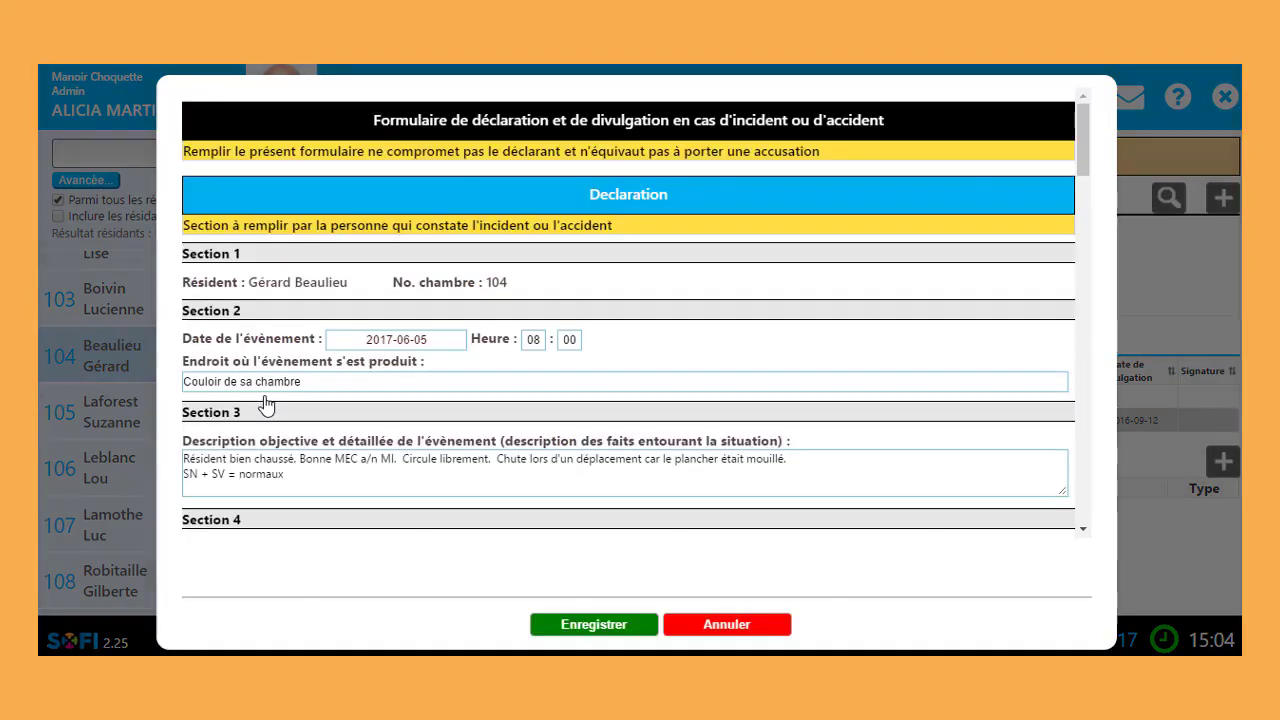
pyautogui.scroll(-3, 663, 290)
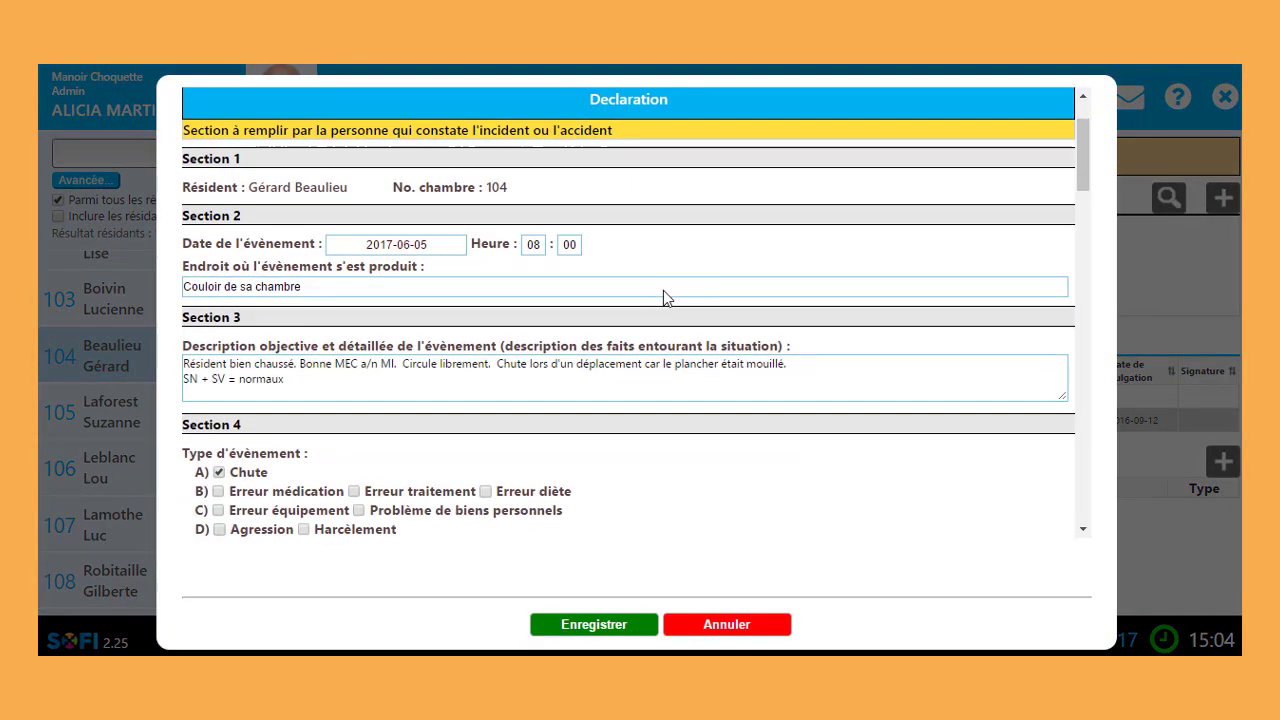
pyautogui.scroll(-3, 663, 290)
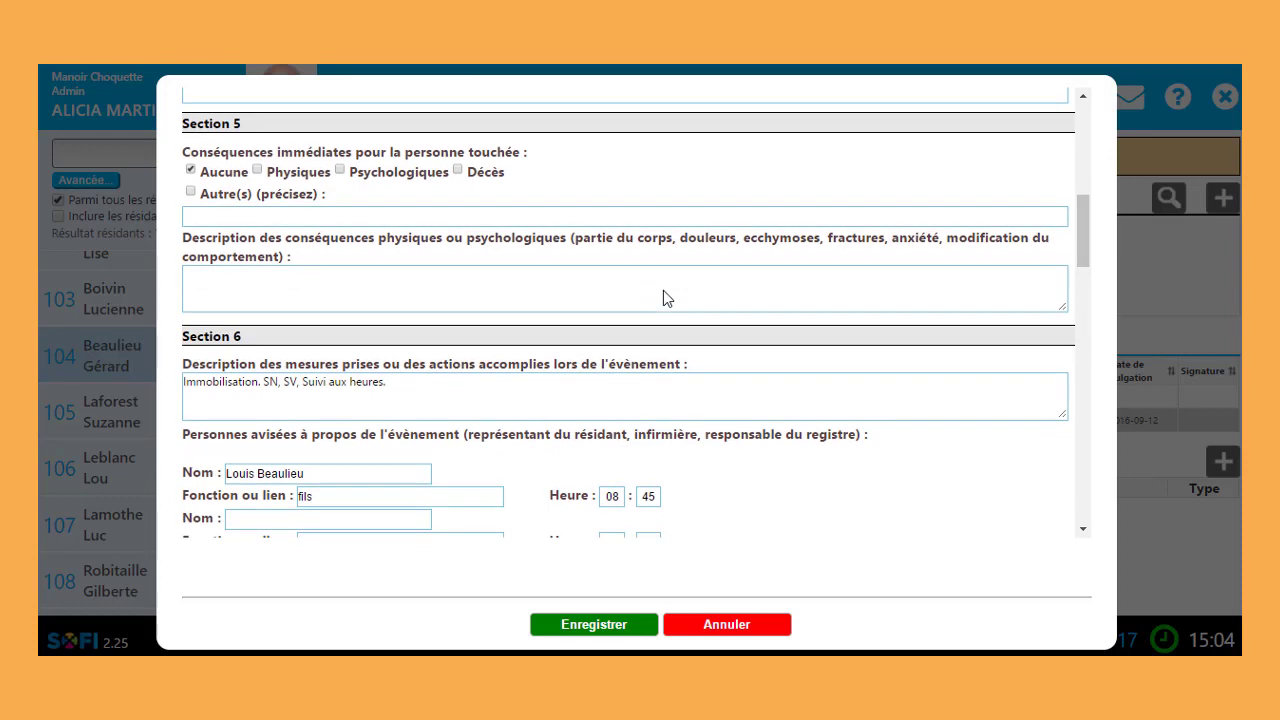
pyautogui.scroll(-3, 663, 298)
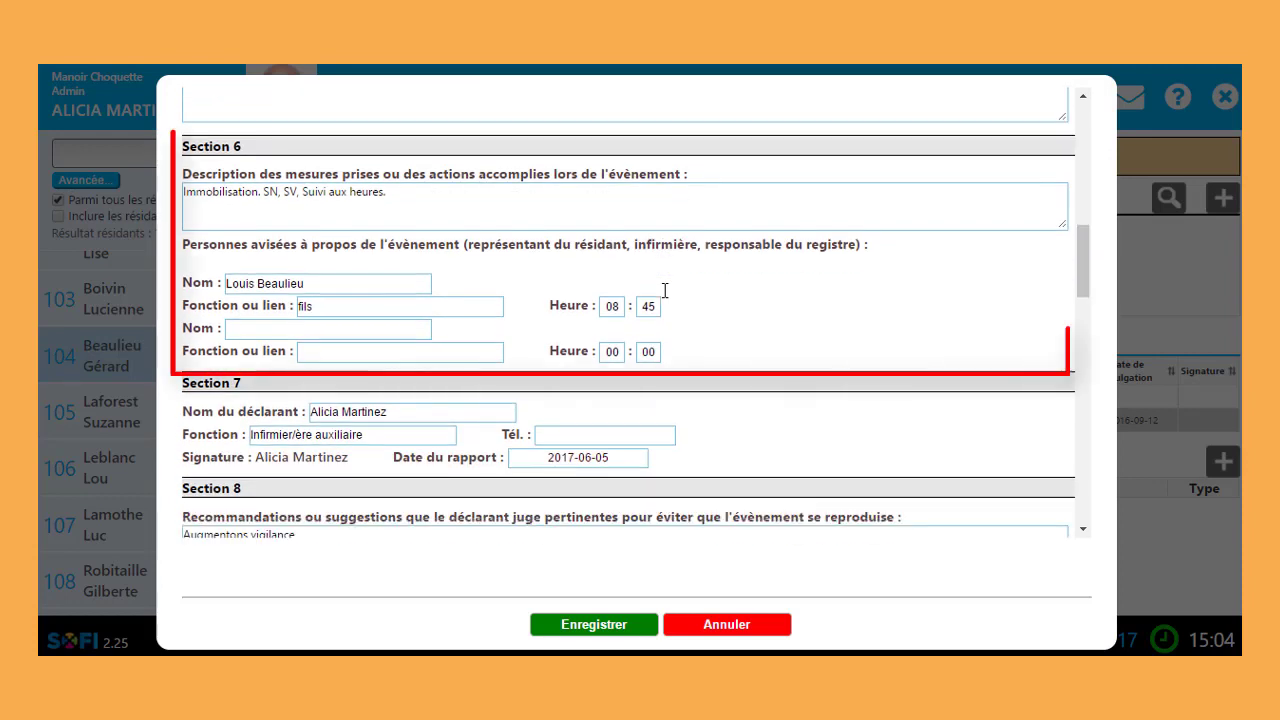
pyautogui.scroll(-2, 663, 290)
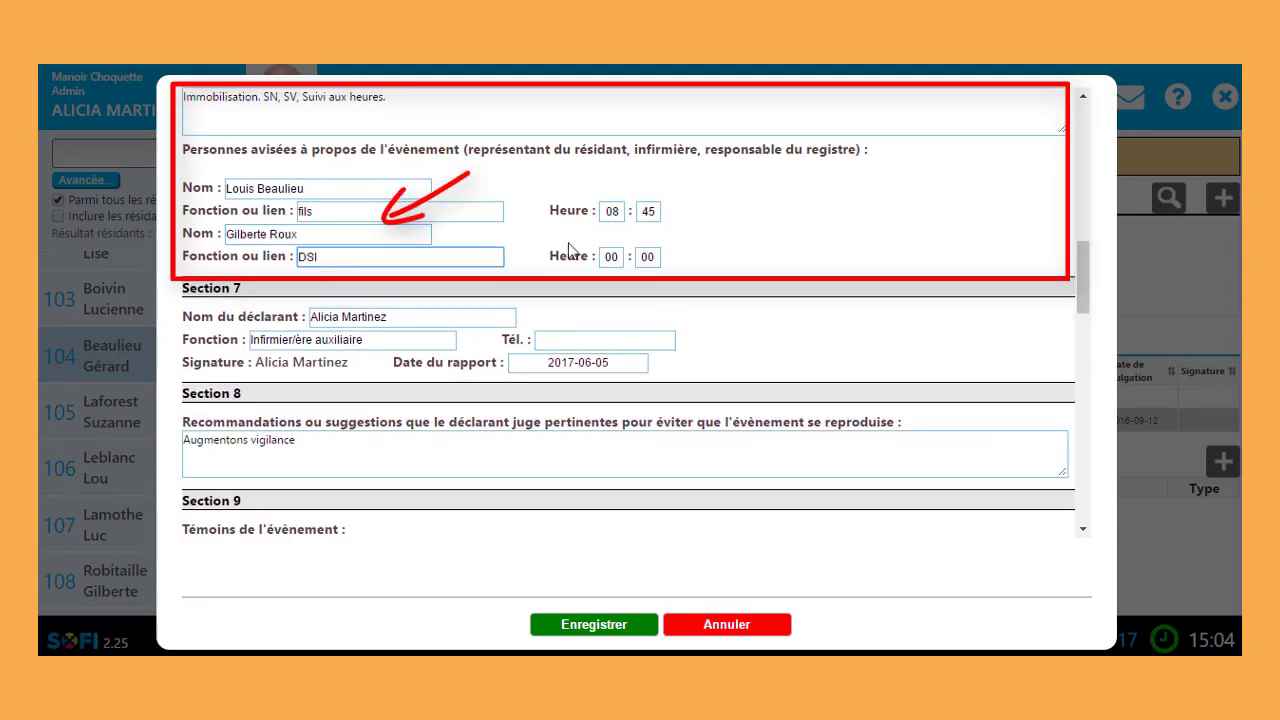
pyautogui.doubleClick(611, 257)
pyautogui.write('08')
pyautogui.doubleClick(648, 257)
pyautogui.write('10')
pyautogui.click(804, 336)
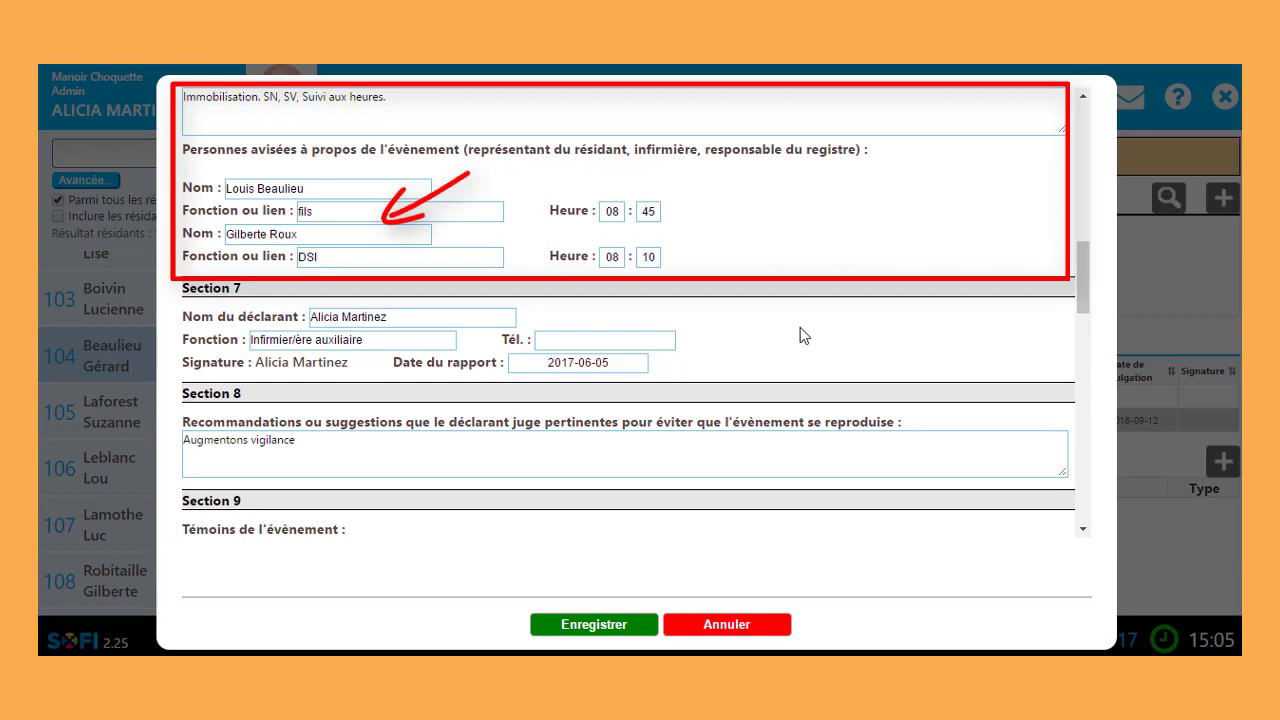
# Step: Save the edited declaration and confirm it as completed with Oui
pyautogui.scroll(-4, 800, 335)
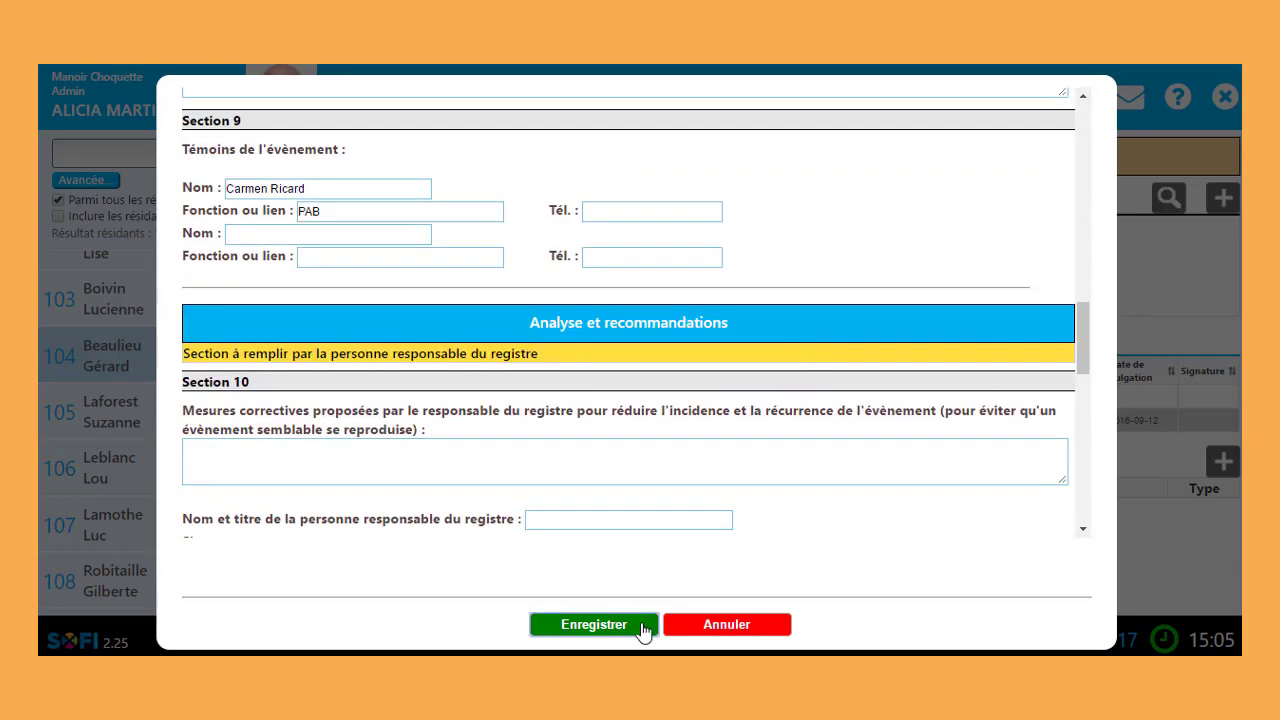
pyautogui.click(641, 625)
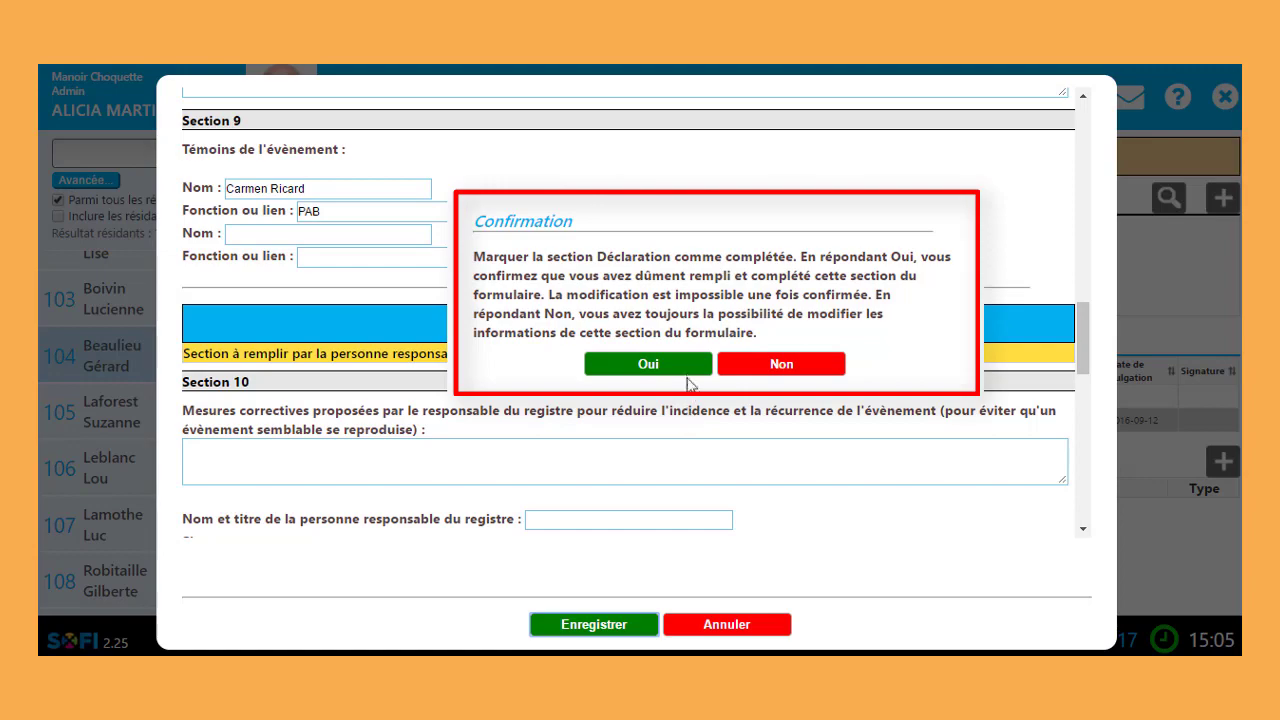
pyautogui.click(648, 364)
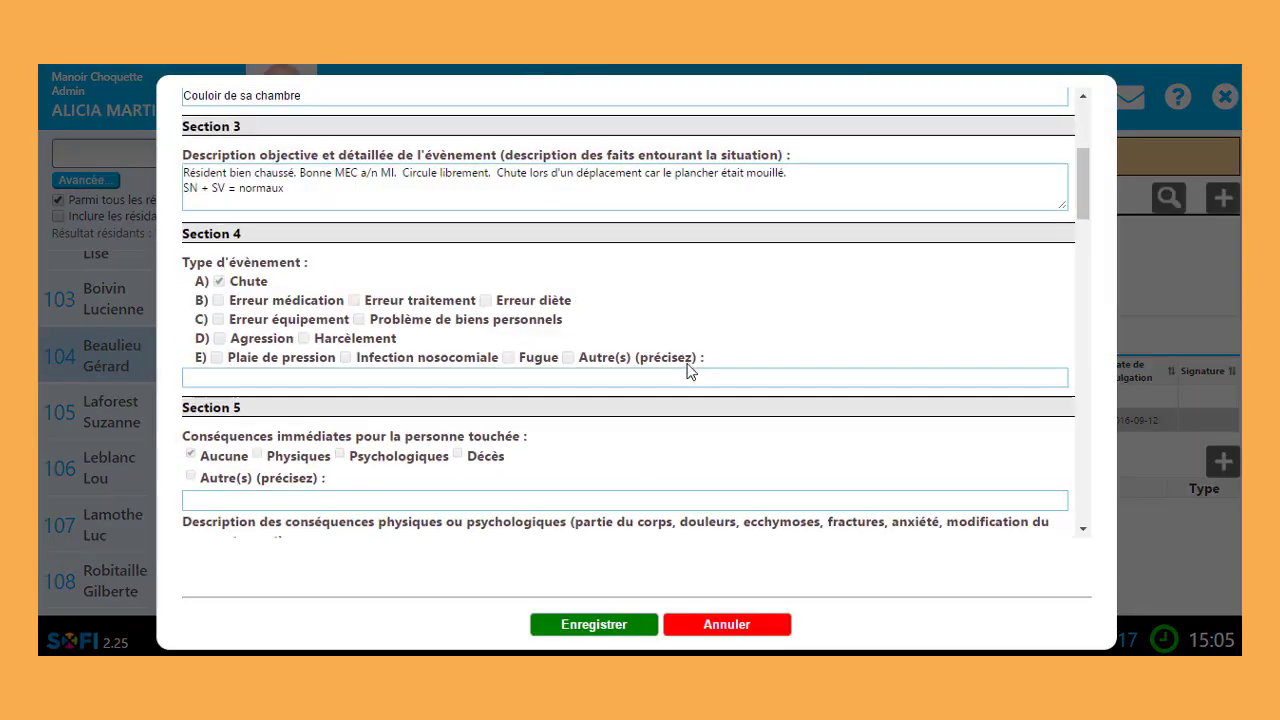
pyautogui.scroll(-5, 688, 372)
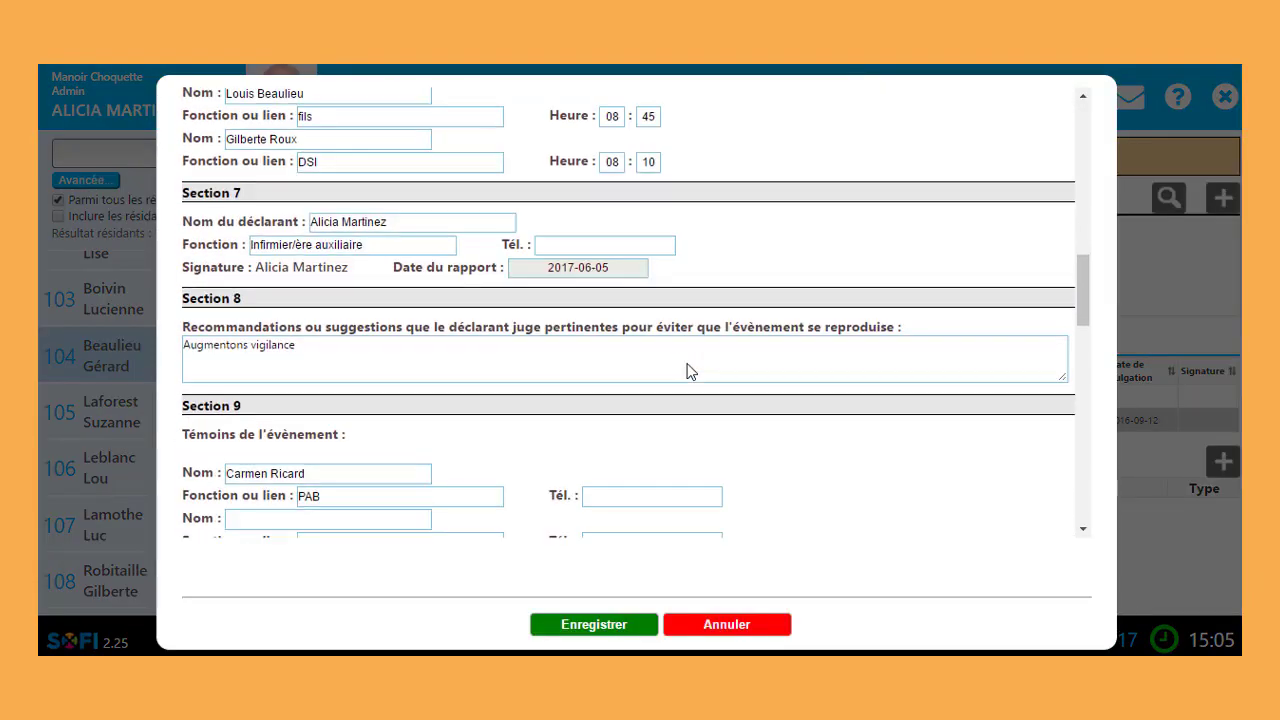
pyautogui.scroll(-3, 687, 372)
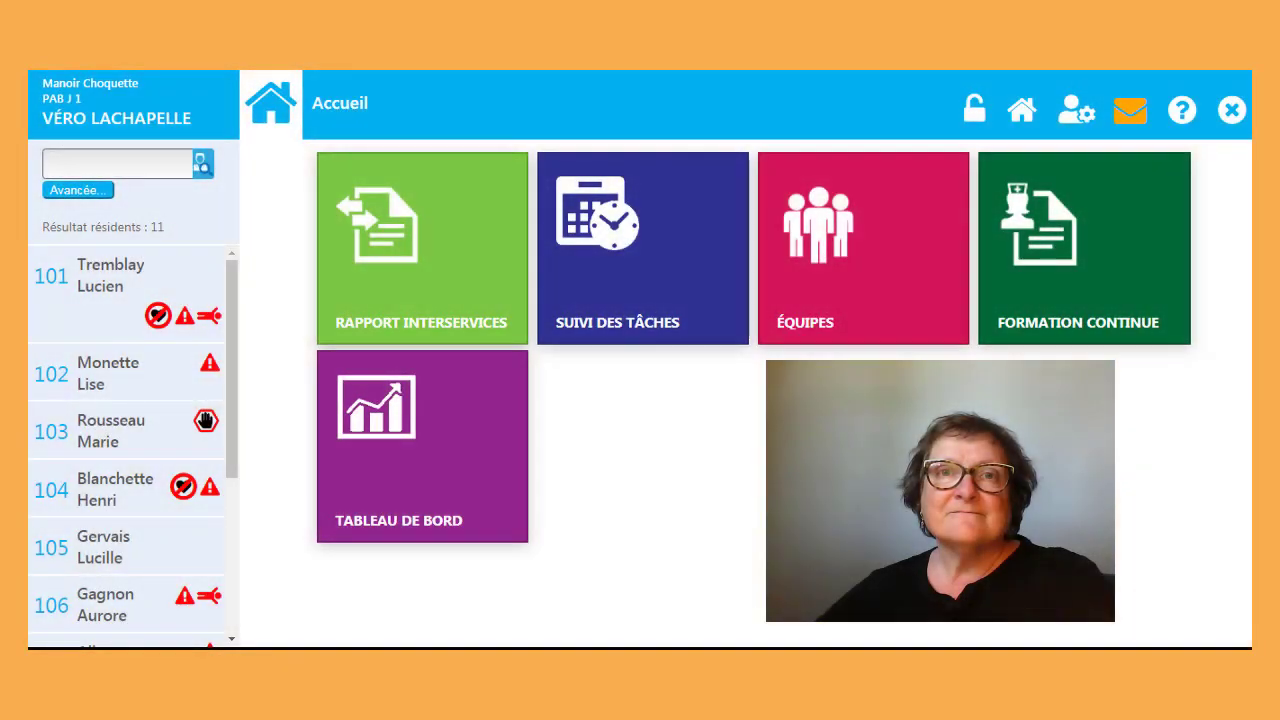